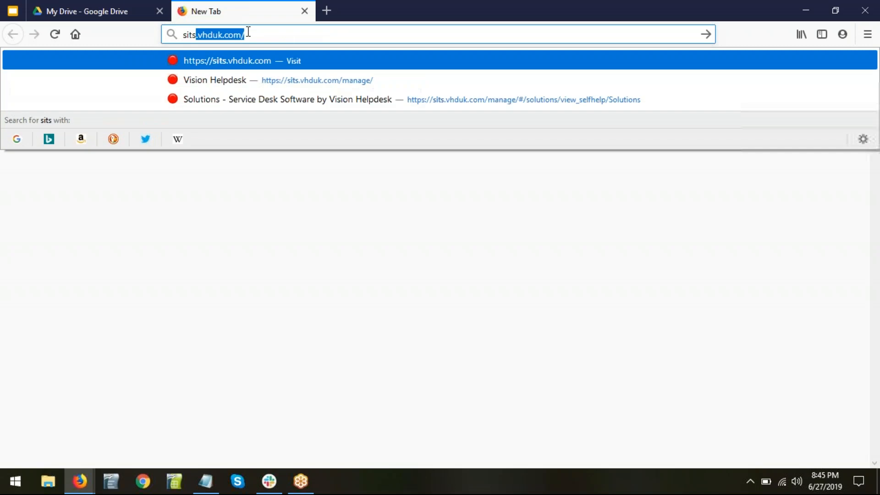
Open the Vision Helpdesk management portal at sits.vhduk.com/manage/ from the address suggestions
{"action": "key", "text": "Down"}
{"action": "key", "text": "Down"}
{"action": "key", "text": "Down"}
{"action": "key", "text": "Down"}
{"action": "key", "text": "Down"}
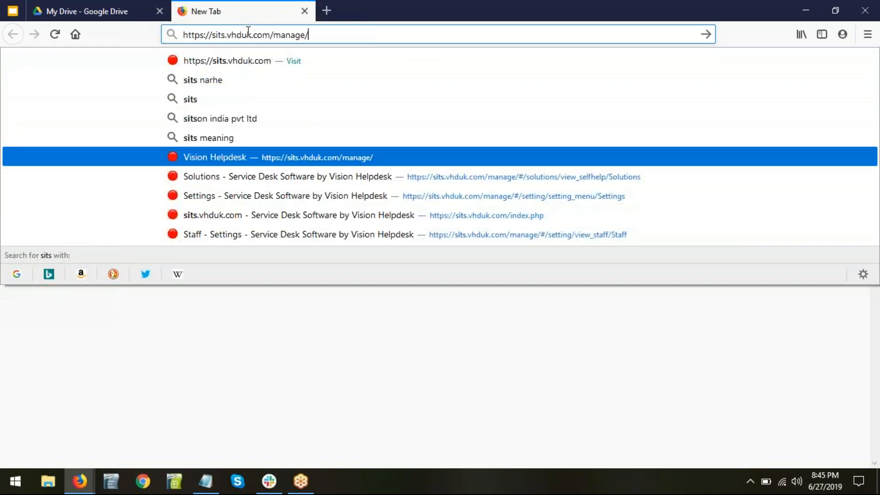
{"action": "key", "text": "Return"}
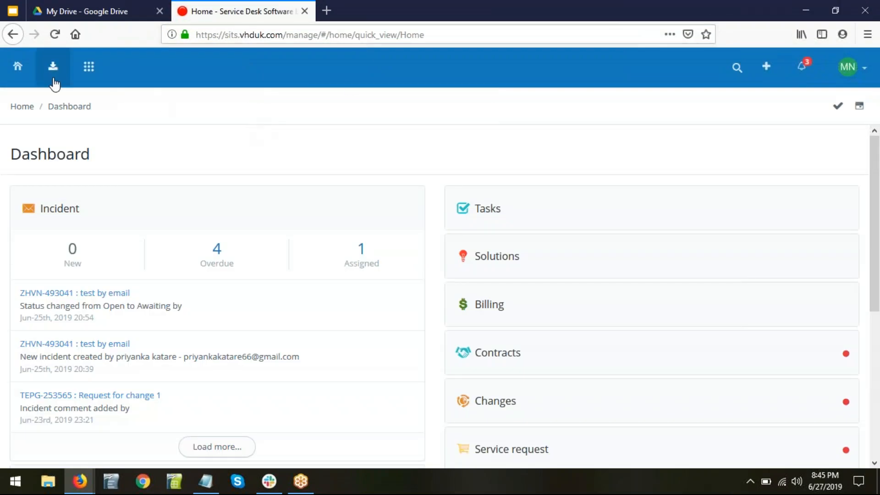
Go to the User roles in the portal settings and open the Asset management role
{"action": "left_click", "coordinate": [867, 77]}
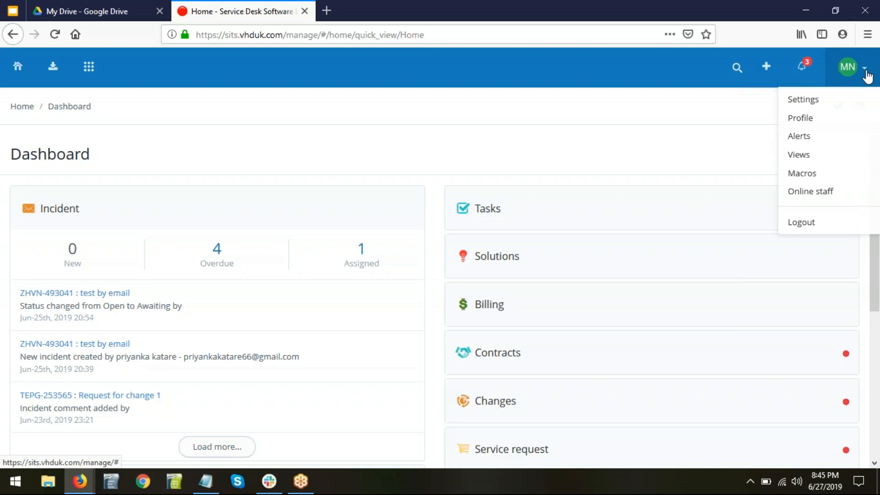
{"action": "left_click", "coordinate": [802, 100]}
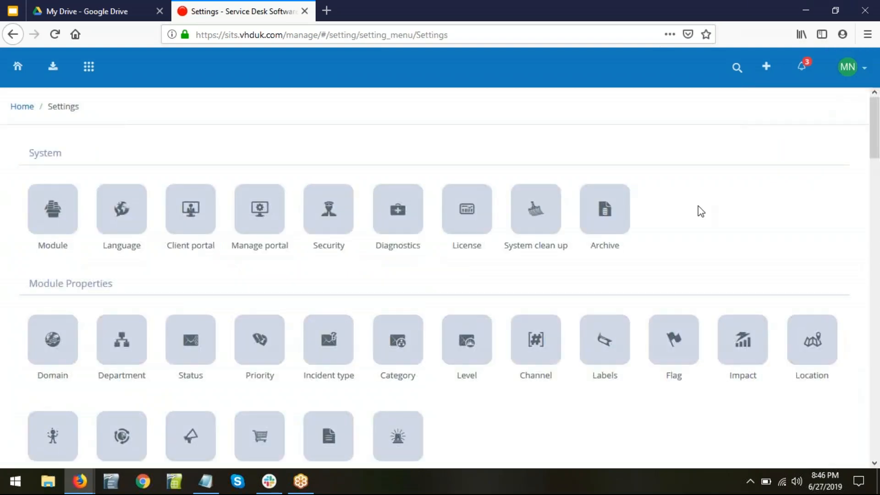
{"action": "scroll", "coordinate": [689, 229], "scroll_direction": "down", "scroll_amount": 5}
{"action": "scroll", "coordinate": [690, 229], "scroll_direction": "down", "scroll_amount": 3}
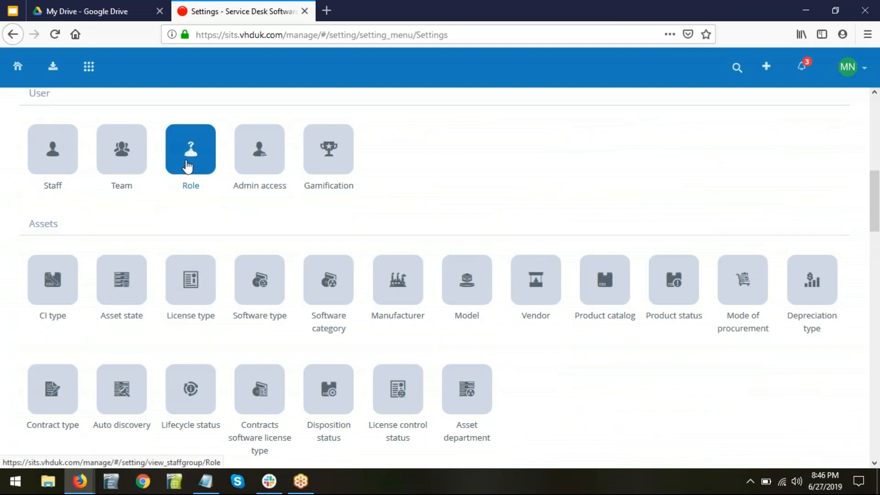
{"action": "scroll", "coordinate": [188, 167], "scroll_direction": "up", "scroll_amount": 1}
{"action": "left_click", "coordinate": [190, 199]}
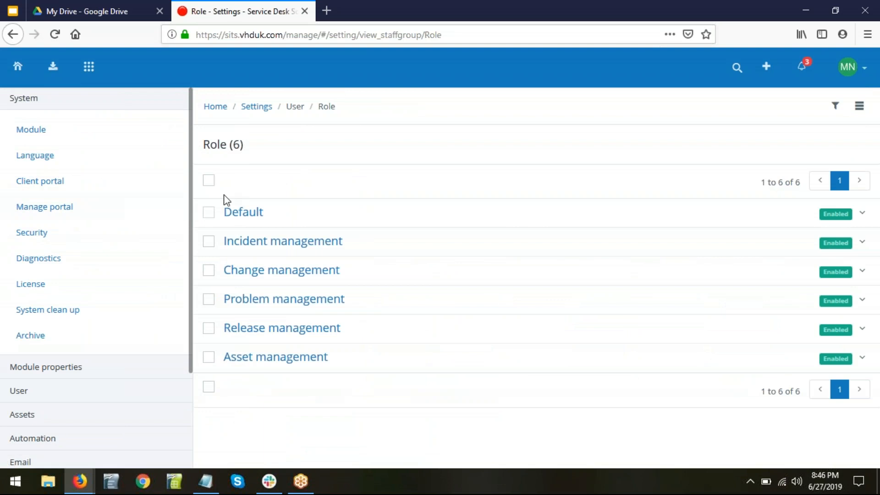
{"action": "left_click", "coordinate": [246, 360]}
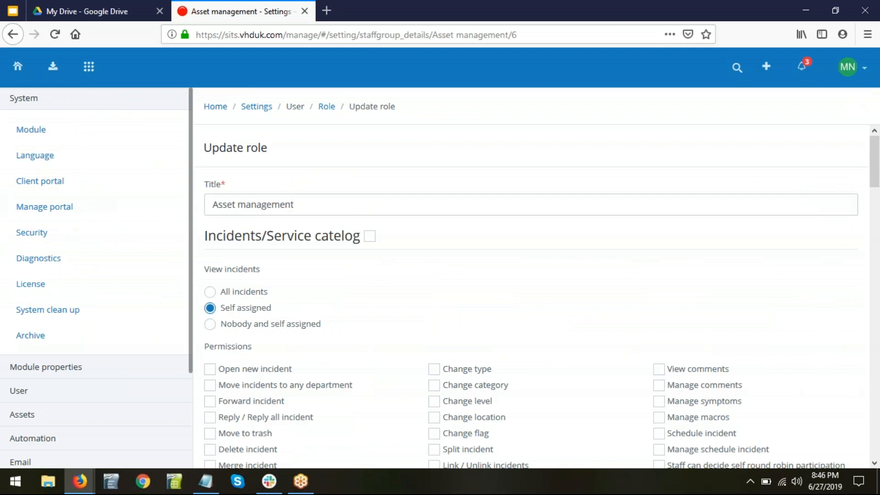
Pin the Google Drive tab and look through the Asset management role's permissions down to Assets/CMDB
{"action": "right_click", "coordinate": [110, 5]}
{"action": "left_click", "coordinate": [137, 37]}
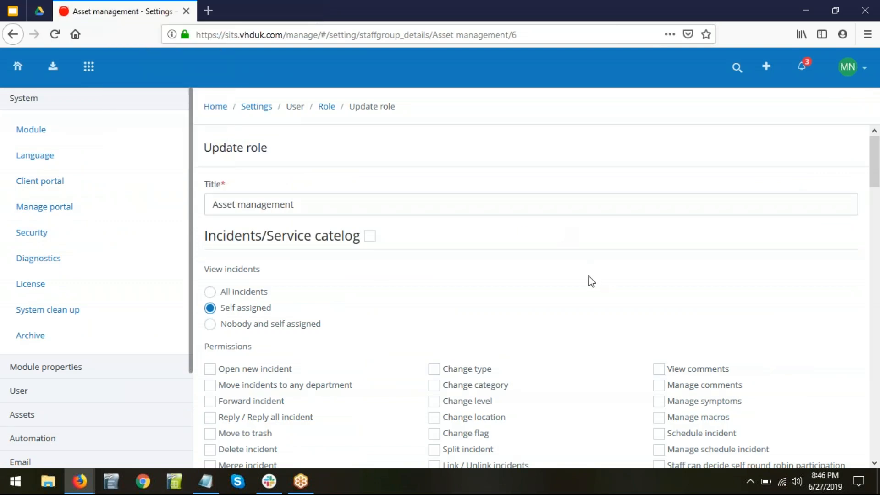
{"action": "scroll", "coordinate": [591, 283], "scroll_direction": "down", "scroll_amount": 15}
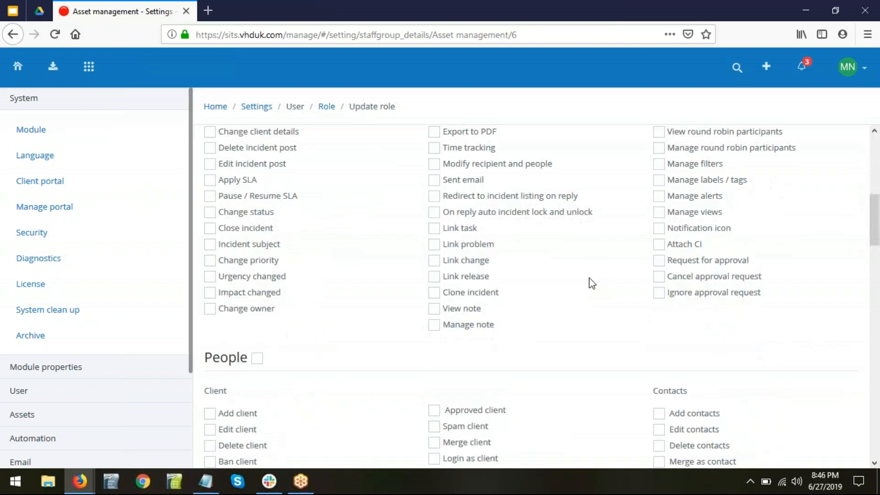
{"action": "scroll", "coordinate": [592, 283], "scroll_direction": "down", "scroll_amount": 5}
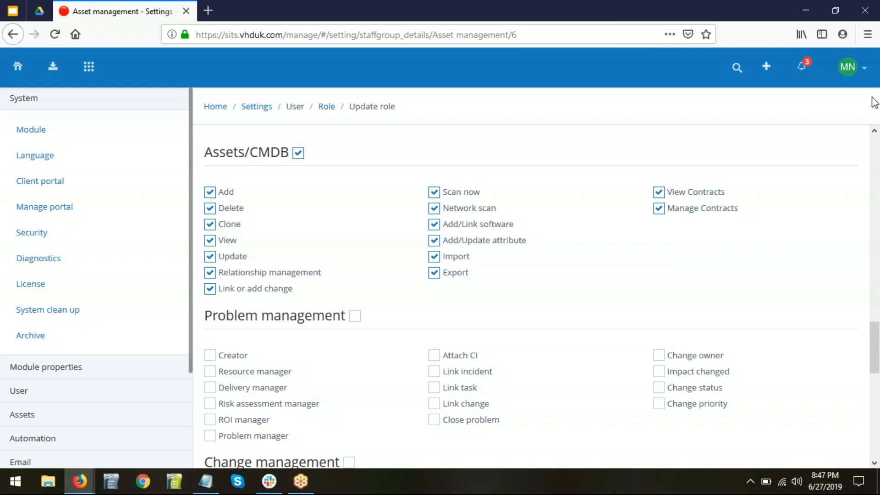
Return to the main Settings page and find its Assets section
{"action": "left_click", "coordinate": [866, 73]}
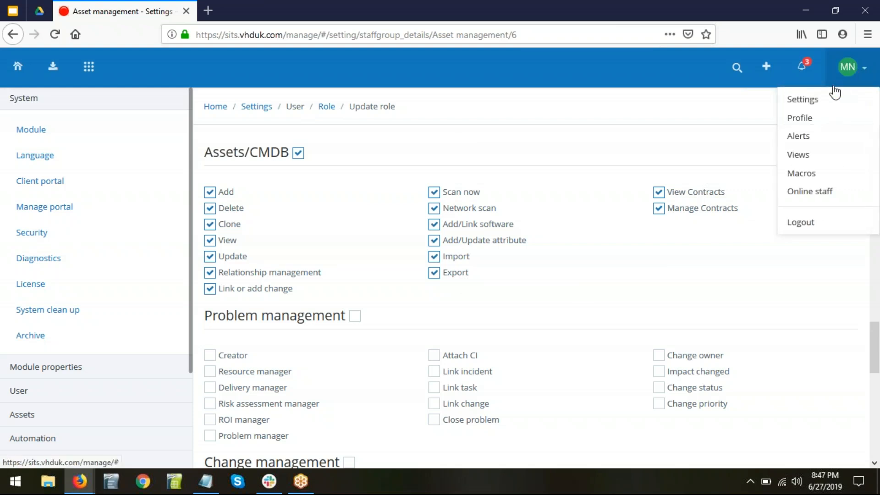
{"action": "left_click", "coordinate": [813, 101]}
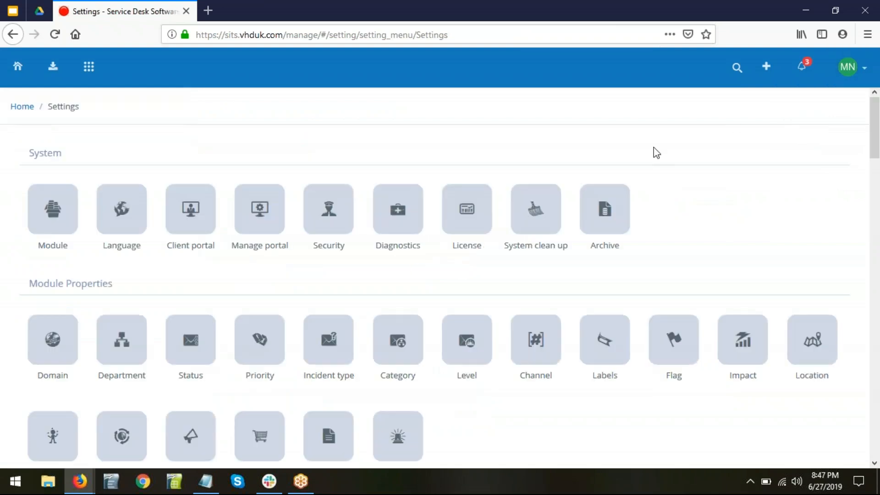
{"action": "scroll", "coordinate": [198, 270], "scroll_direction": "down", "scroll_amount": 4}
{"action": "scroll", "coordinate": [168, 272], "scroll_direction": "down", "scroll_amount": 5}
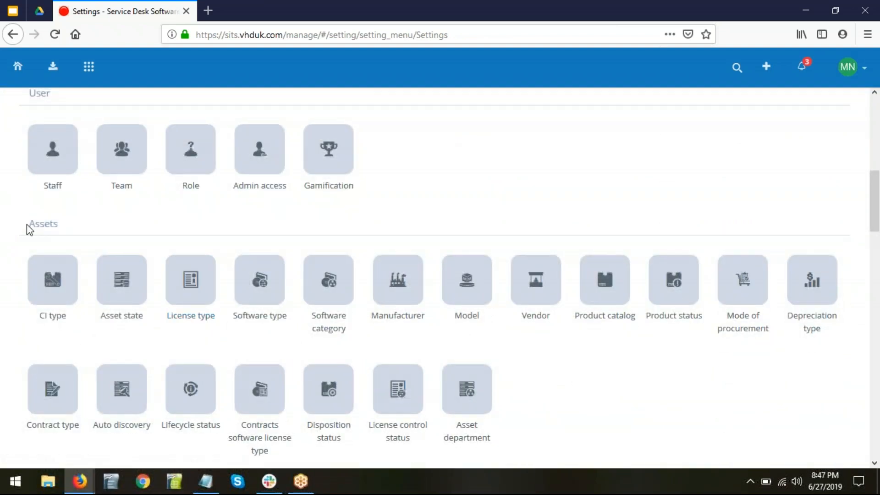
{"action": "left_click_drag", "start_coordinate": [26, 229], "coordinate": [55, 225]}
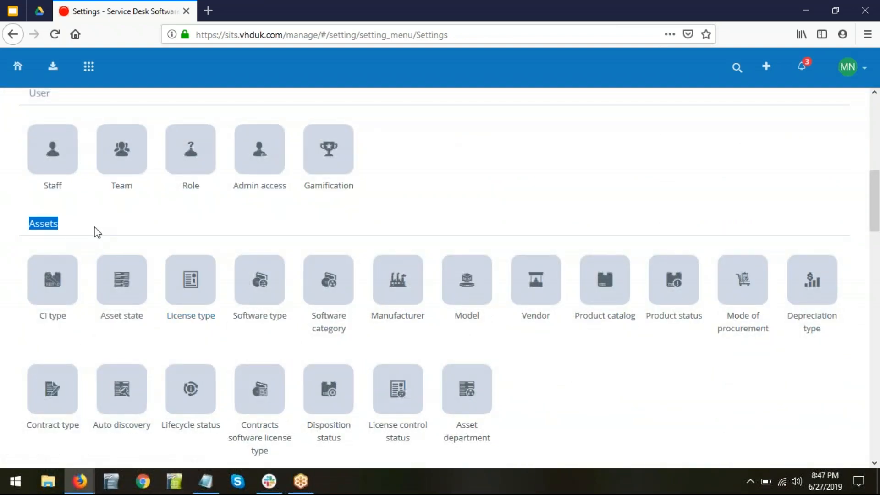
{"action": "left_click", "coordinate": [128, 227]}
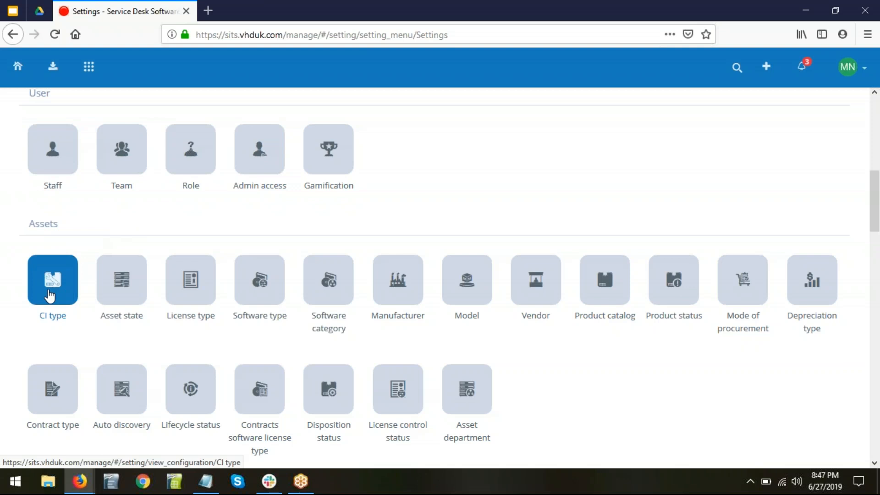
Open the CI type settings in a new tab, look through the CI type tree and close that tab
{"action": "middle_click", "coordinate": [50, 296]}
{"action": "left_click", "coordinate": [260, 7]}
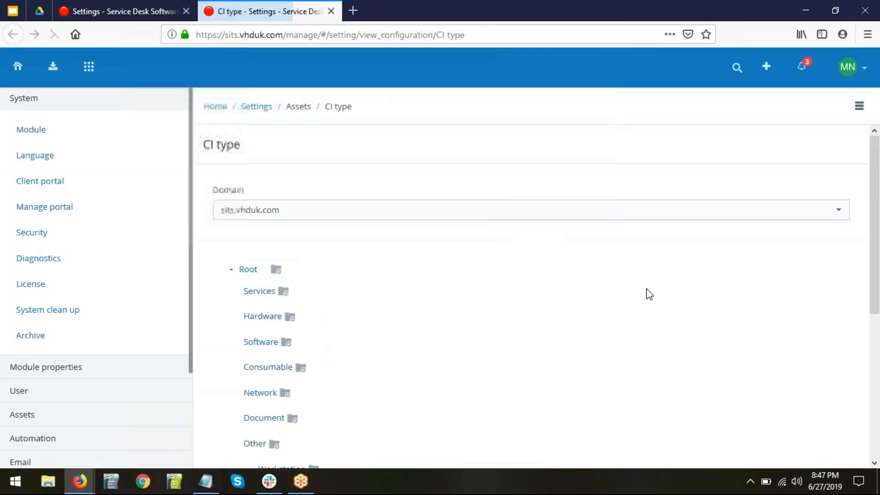
{"action": "scroll", "coordinate": [540, 355], "scroll_direction": "down", "scroll_amount": 3}
{"action": "scroll", "coordinate": [298, 249], "scroll_direction": "up", "scroll_amount": 2}
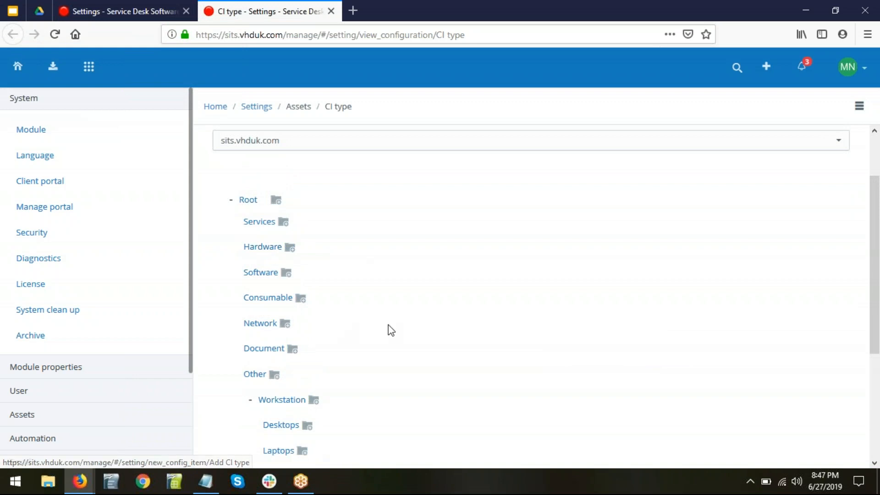
{"action": "scroll", "coordinate": [389, 330], "scroll_direction": "up", "scroll_amount": 2}
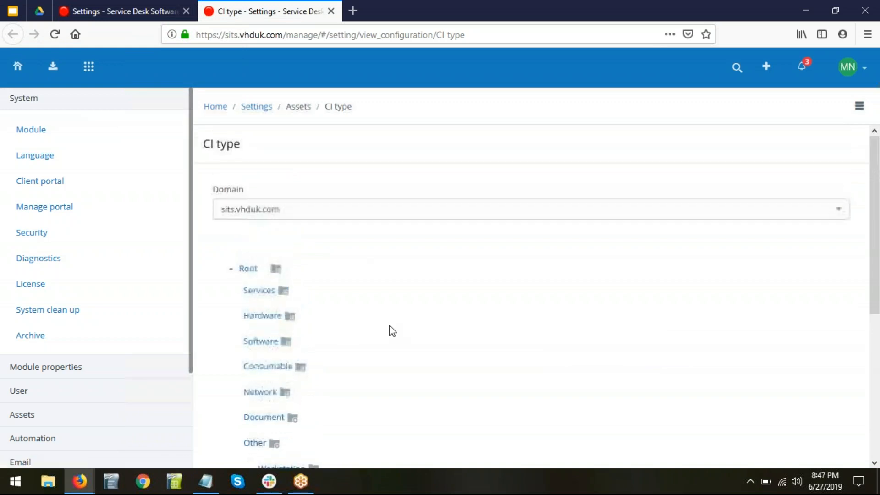
{"action": "middle_click", "coordinate": [282, 1]}
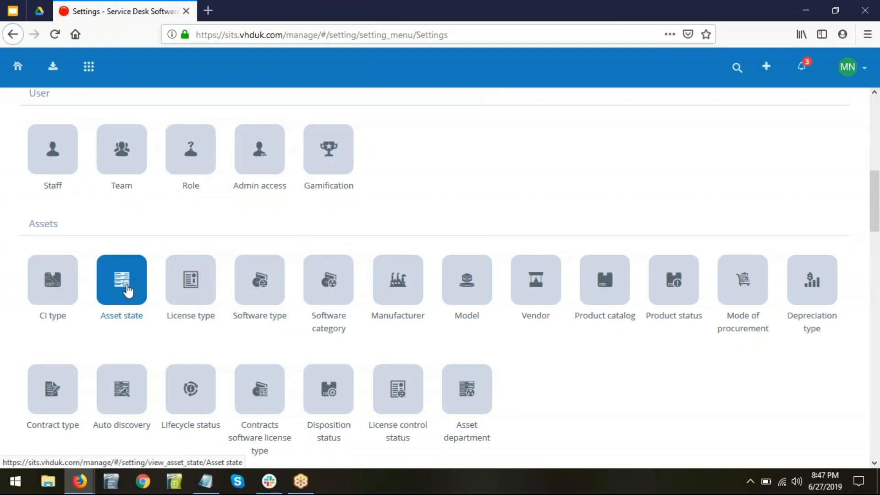
Open the Asset state settings in a new tab and view the list of states
{"action": "scroll", "coordinate": [126, 290], "scroll_direction": "down", "scroll_amount": 2}
{"action": "middle_click", "coordinate": [126, 227]}
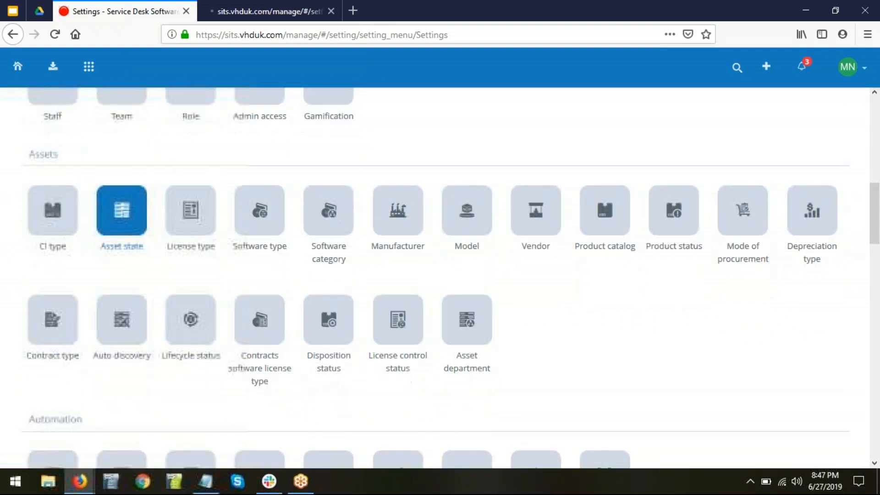
{"action": "left_click", "coordinate": [261, 10]}
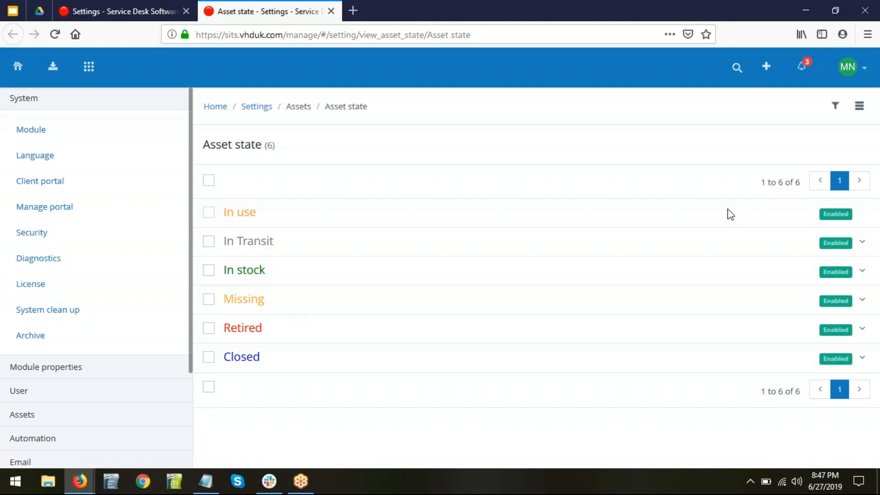
Open the Add asset state form, look through its fields and close the tab without adding a state
{"action": "left_click", "coordinate": [860, 110]}
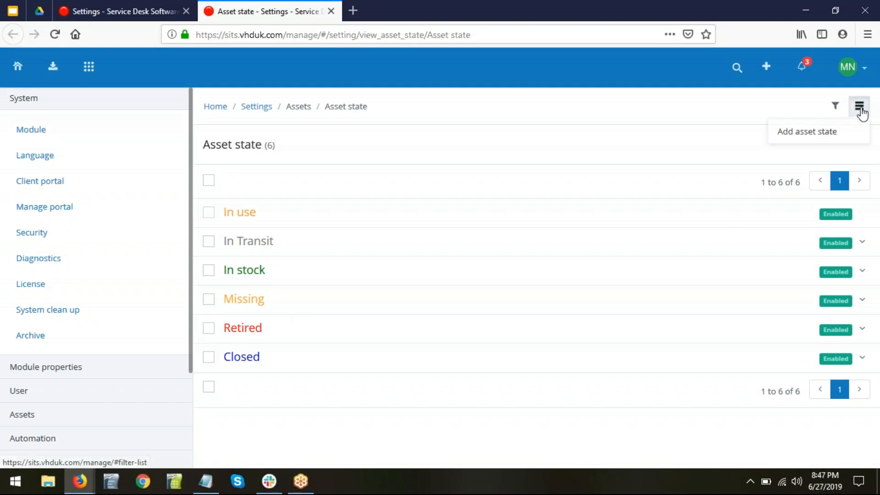
{"action": "left_click", "coordinate": [811, 133]}
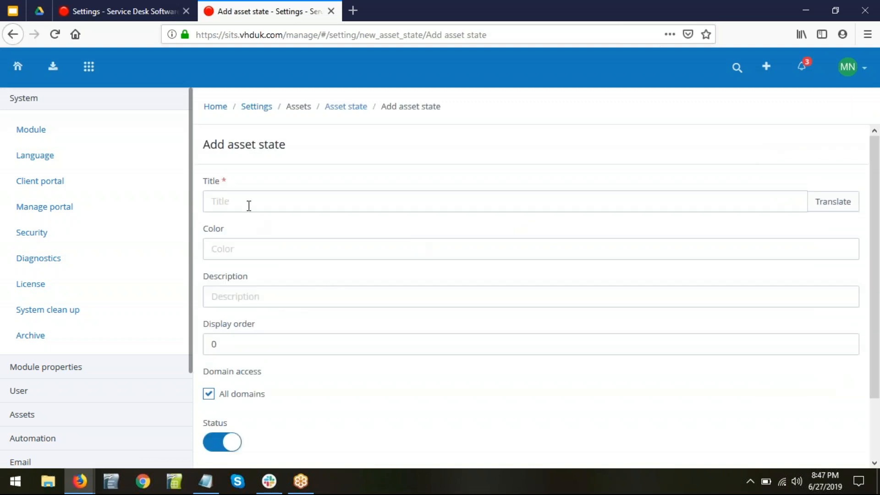
{"action": "left_click", "coordinate": [241, 203]}
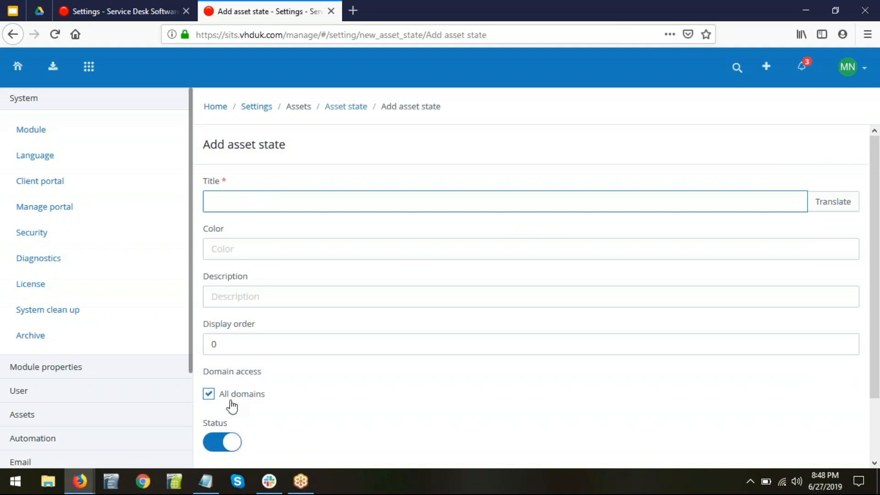
{"action": "scroll", "coordinate": [384, 406], "scroll_direction": "down", "scroll_amount": 3}
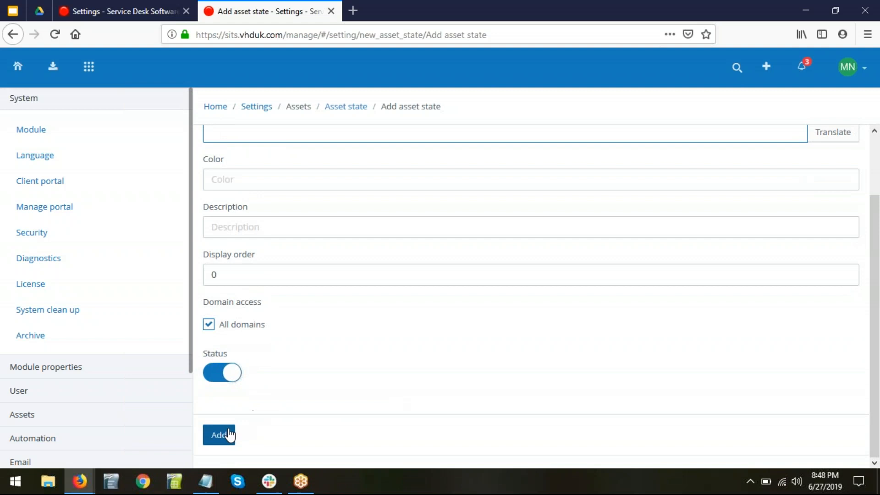
{"action": "middle_click", "coordinate": [289, 7]}
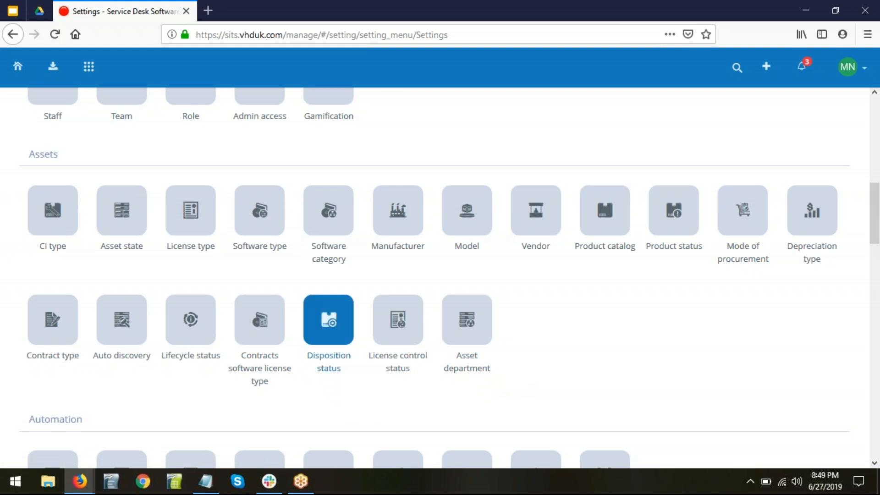
Open the Assets module and expand the IT Assets category to show its workstation types
{"action": "left_click", "coordinate": [89, 73]}
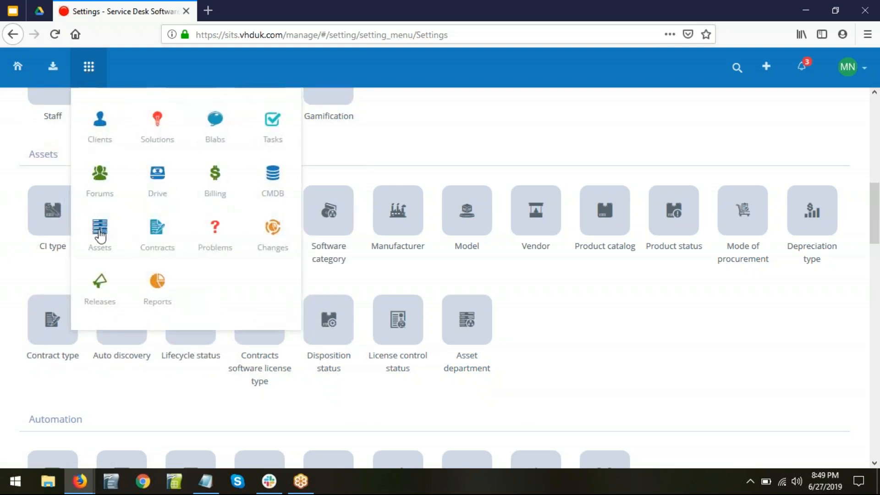
{"action": "left_click", "coordinate": [101, 235]}
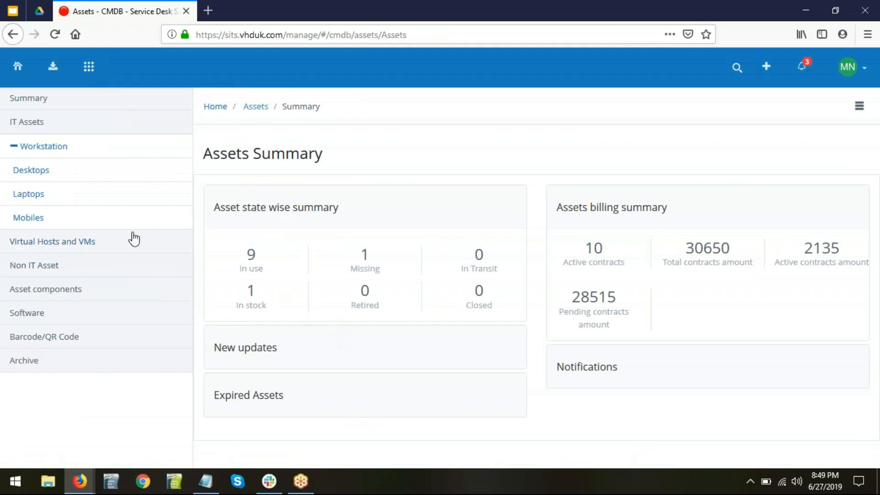
{"action": "left_click", "coordinate": [78, 128]}
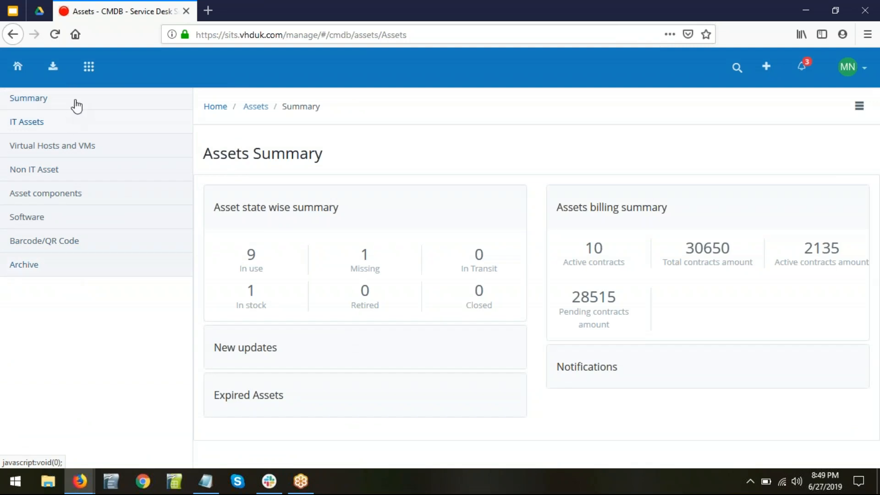
{"action": "left_click", "coordinate": [76, 101]}
{"action": "left_click", "coordinate": [80, 132]}
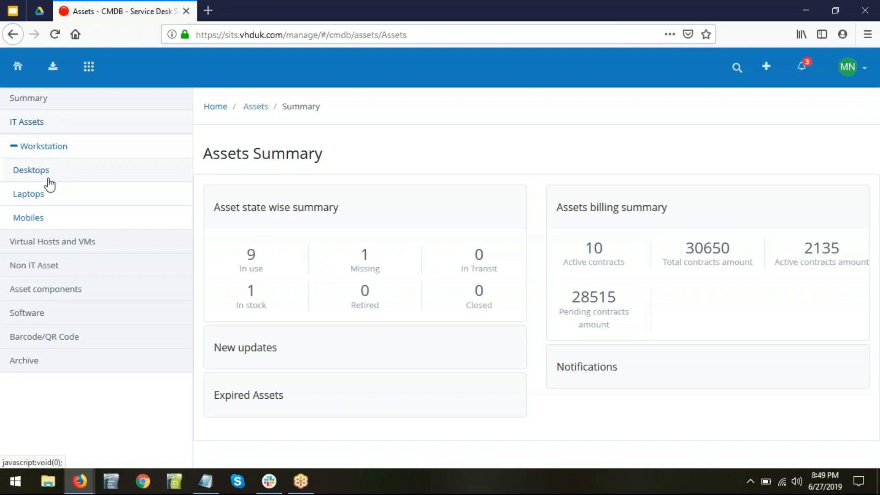
View the subcategories of Asset components and Software in the Assets module
{"action": "left_click", "coordinate": [45, 221]}
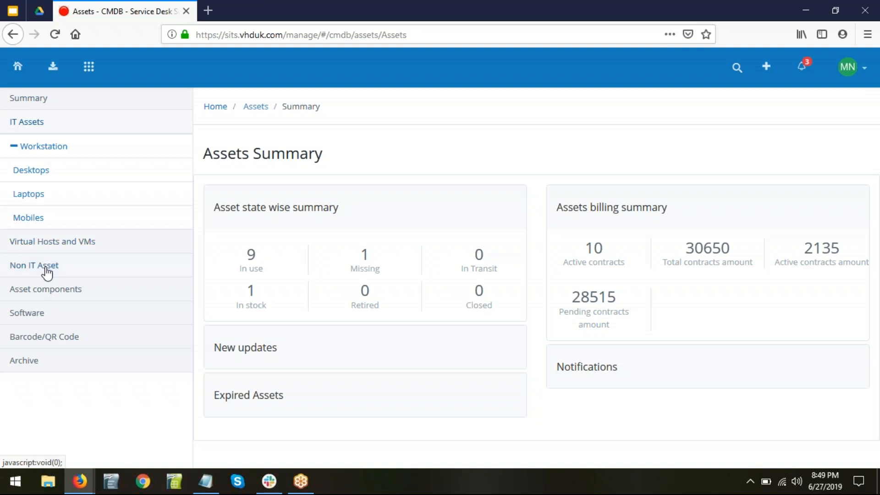
{"action": "left_click", "coordinate": [94, 293]}
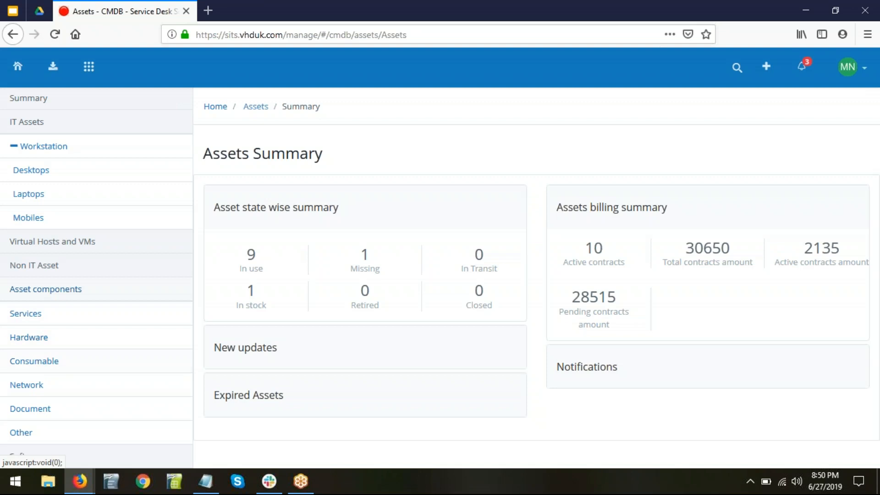
{"action": "left_click", "coordinate": [108, 300]}
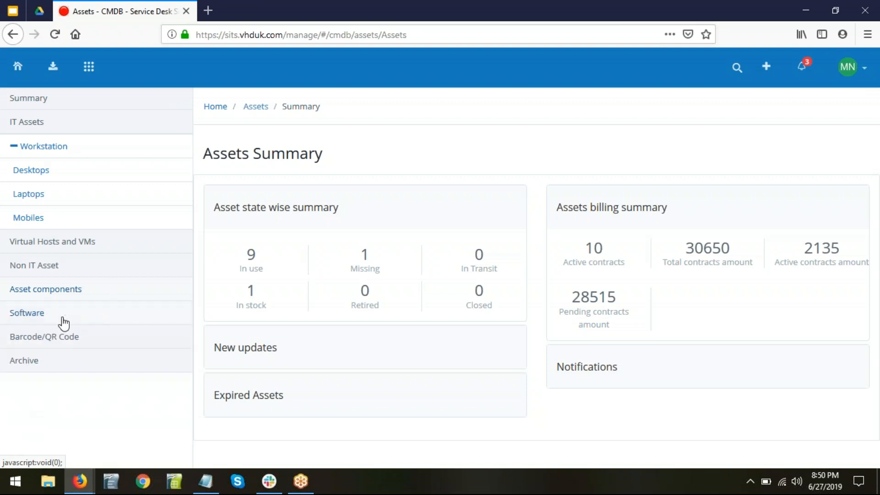
{"action": "left_click", "coordinate": [88, 318]}
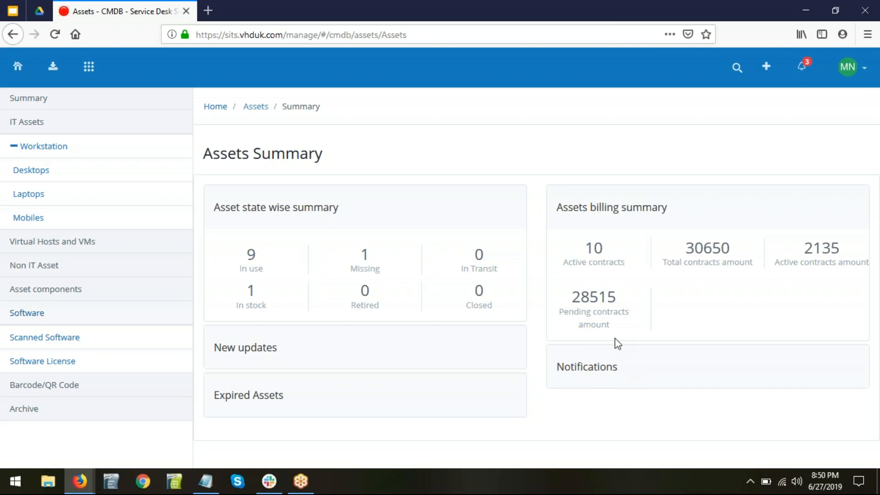
Switch from the Assets module to the CMDB module to list the configuration items
{"action": "left_click", "coordinate": [90, 68]}
{"action": "left_click", "coordinate": [276, 188]}
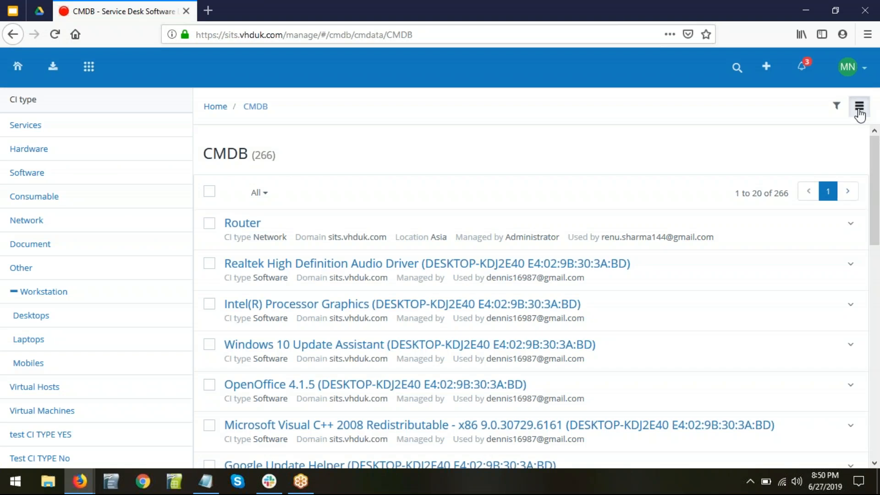
Start adding a new CI in the sits.vhduk.com domain with Hardware as its CI type
{"action": "left_click", "coordinate": [859, 106]}
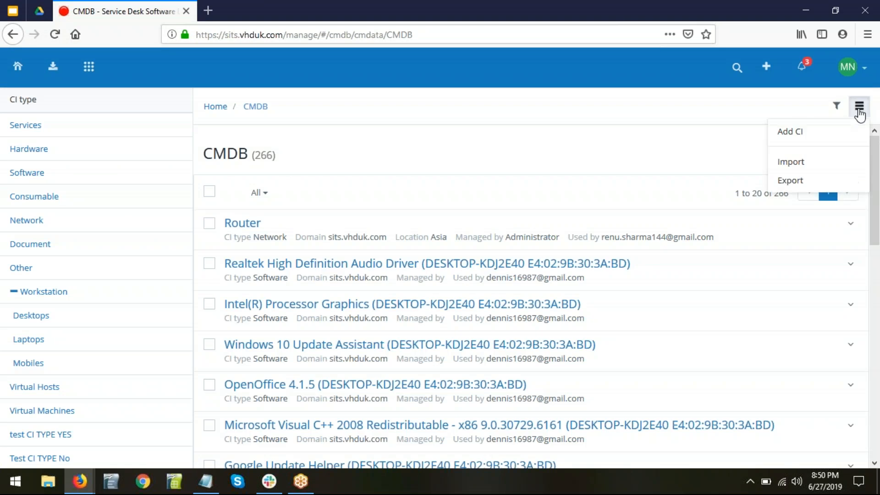
{"action": "left_click", "coordinate": [805, 133]}
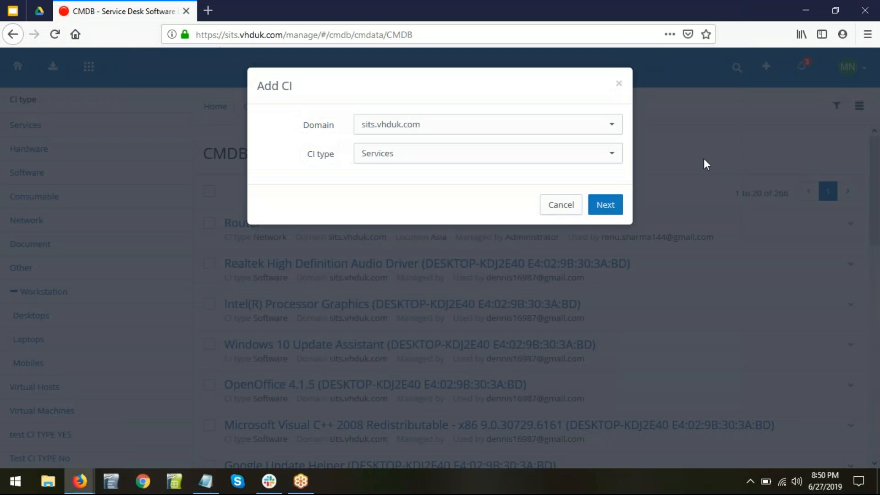
{"action": "left_click", "coordinate": [498, 166]}
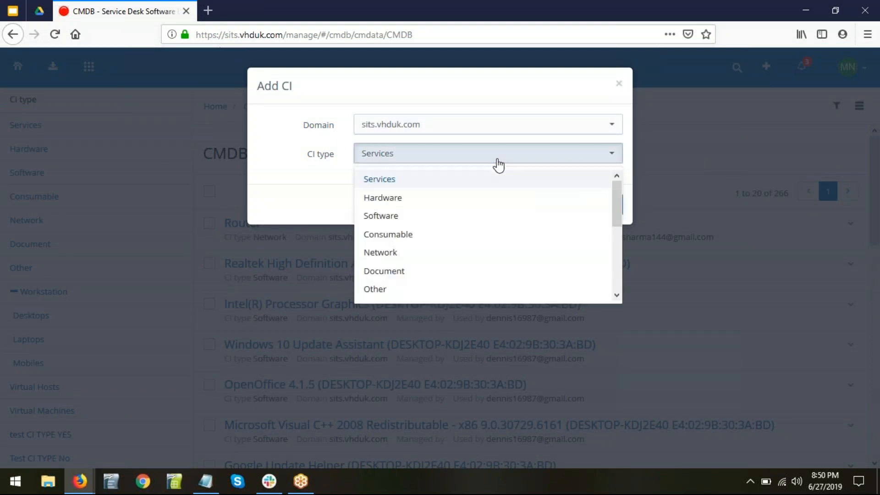
{"action": "left_click", "coordinate": [395, 198]}
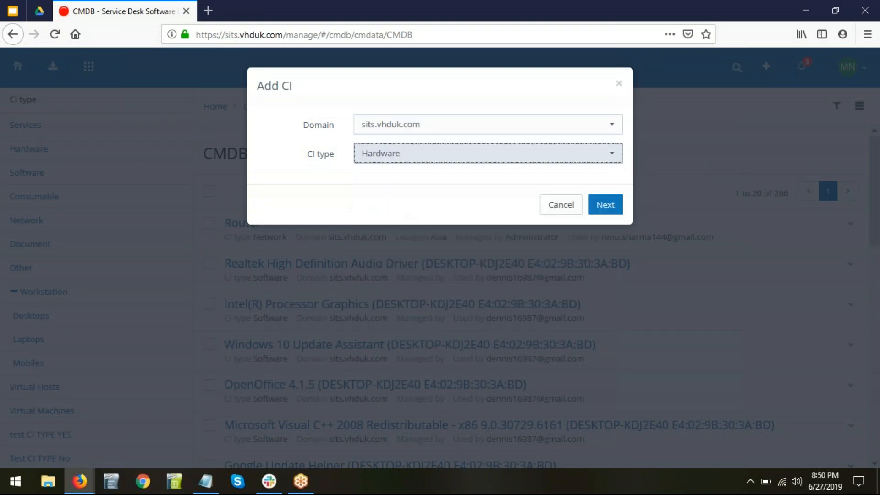
{"action": "left_click", "coordinate": [600, 205]}
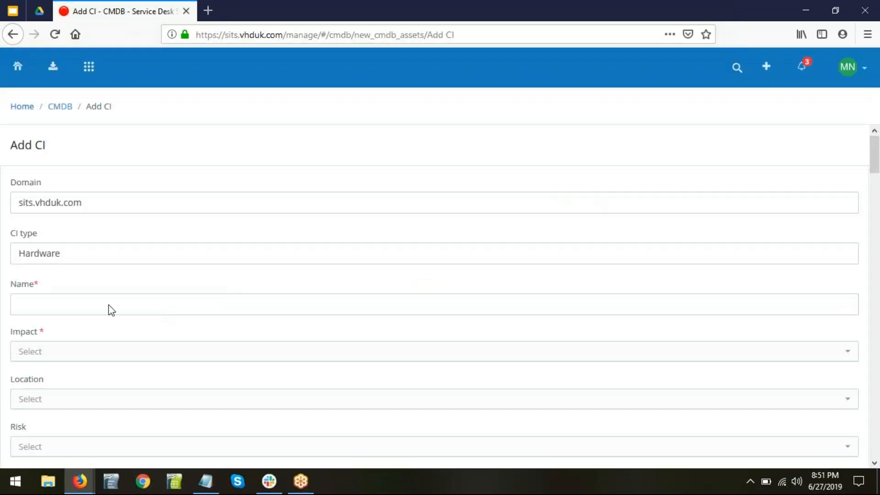
Name the new CI Printer and set its impact to Affect group
{"action": "left_click", "coordinate": [55, 305]}
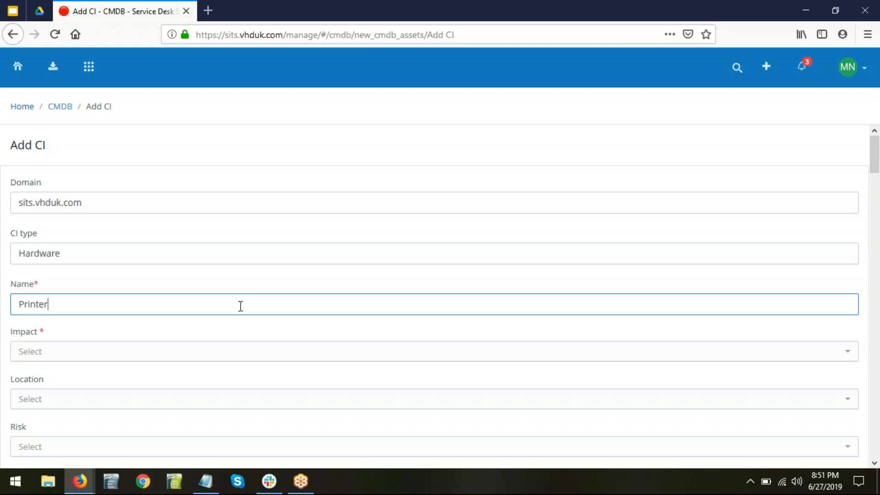
{"action": "scroll", "coordinate": [262, 252], "scroll_direction": "down", "scroll_amount": 3}
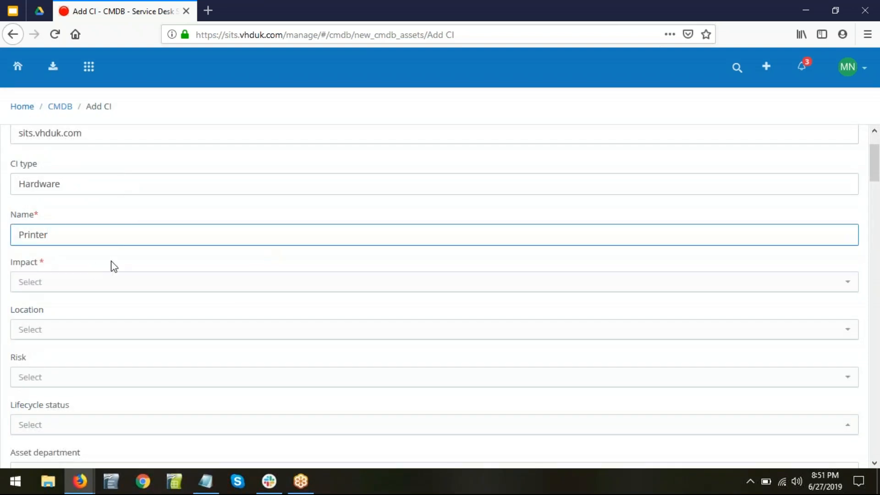
{"action": "scroll", "coordinate": [110, 265], "scroll_direction": "down", "scroll_amount": 3}
{"action": "left_click", "coordinate": [93, 222]}
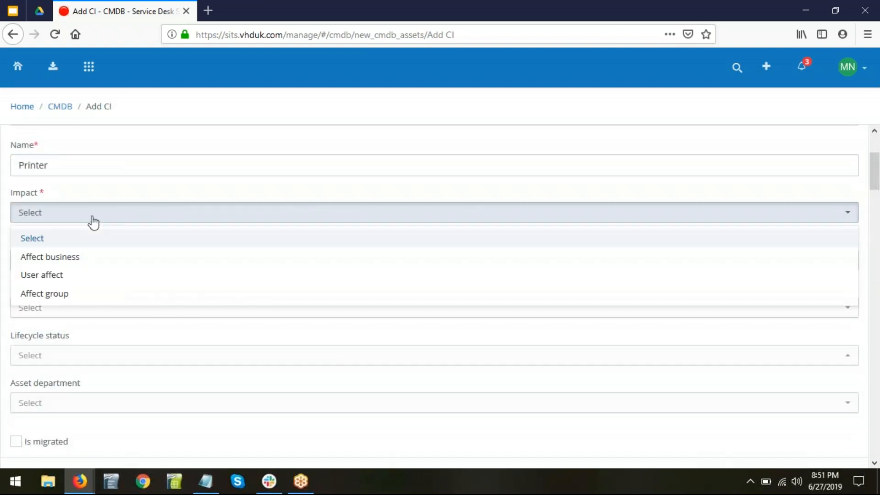
{"action": "left_click", "coordinate": [59, 294]}
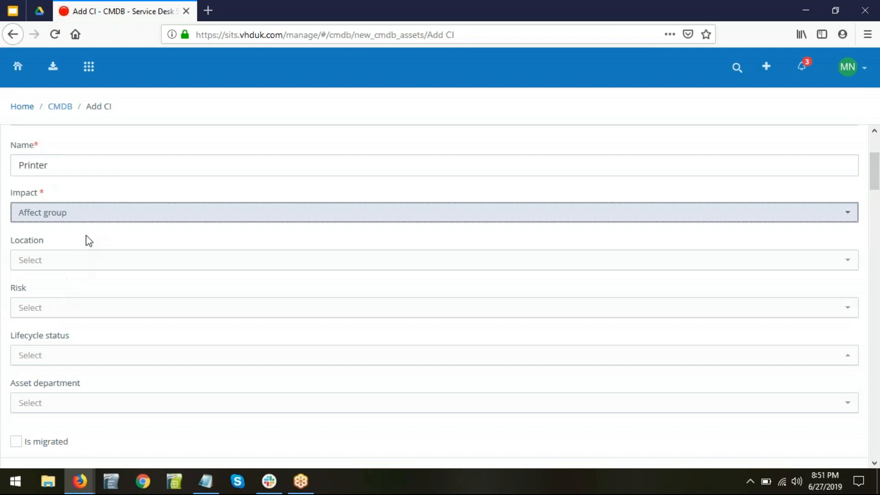
Set the CI's location to America and its risk to Medium
{"action": "left_click", "coordinate": [143, 270]}
{"action": "left_click", "coordinate": [65, 308]}
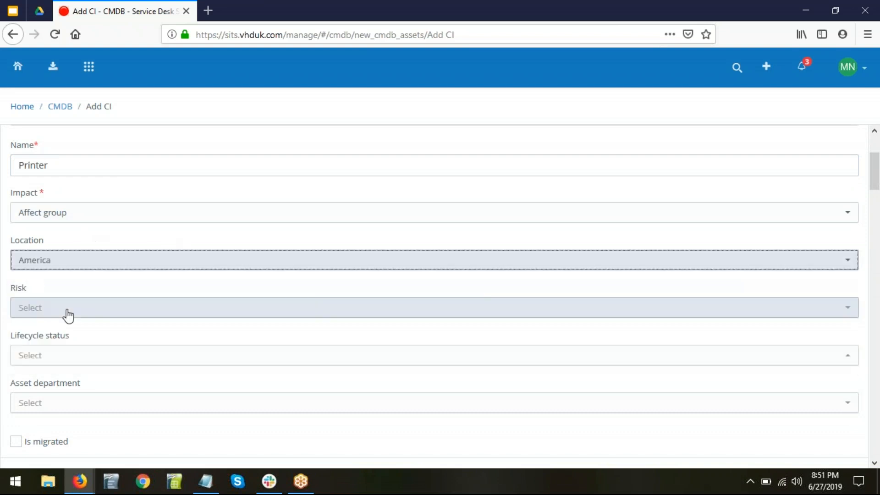
{"action": "left_click", "coordinate": [138, 308]}
{"action": "left_click", "coordinate": [68, 370]}
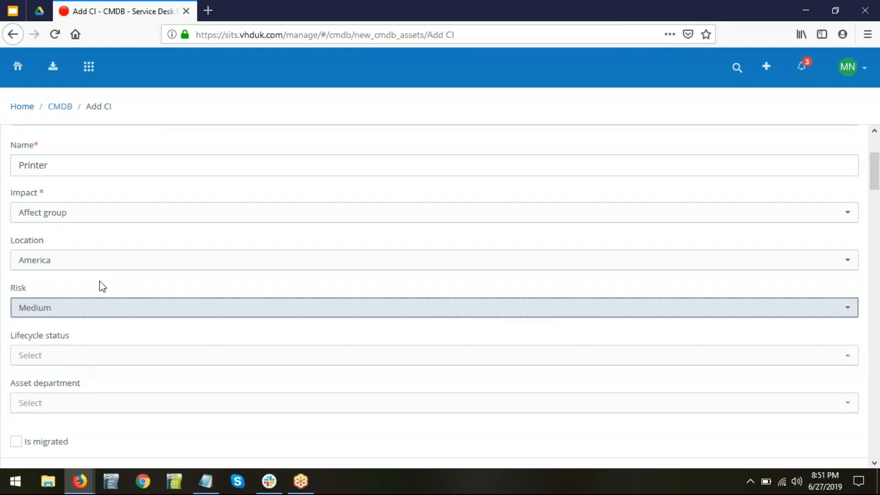
Set the CI's lifecycle status to Received and its asset department to General
{"action": "scroll", "coordinate": [294, 279], "scroll_direction": "down", "scroll_amount": 3}
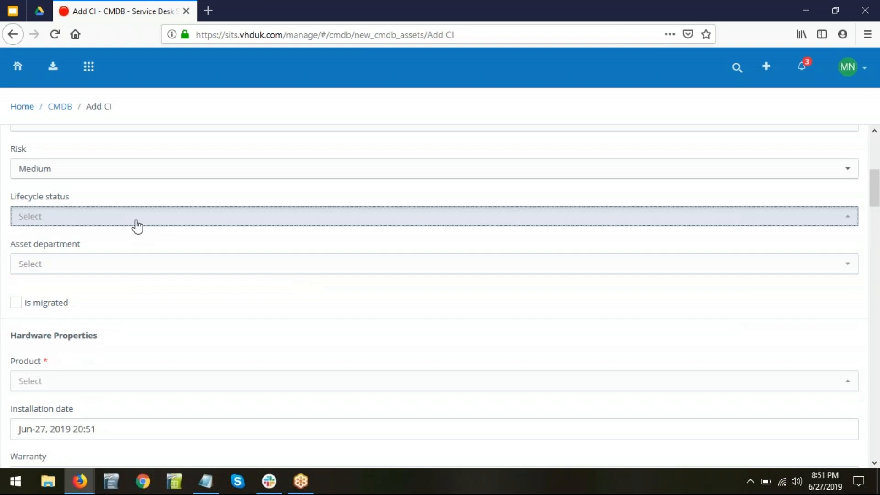
{"action": "left_click", "coordinate": [134, 221]}
{"action": "left_click", "coordinate": [69, 172]}
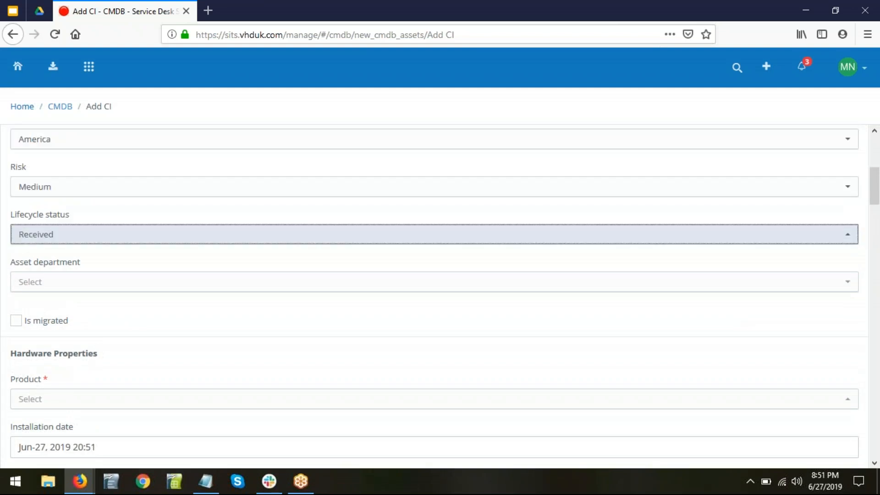
{"action": "left_click", "coordinate": [105, 288]}
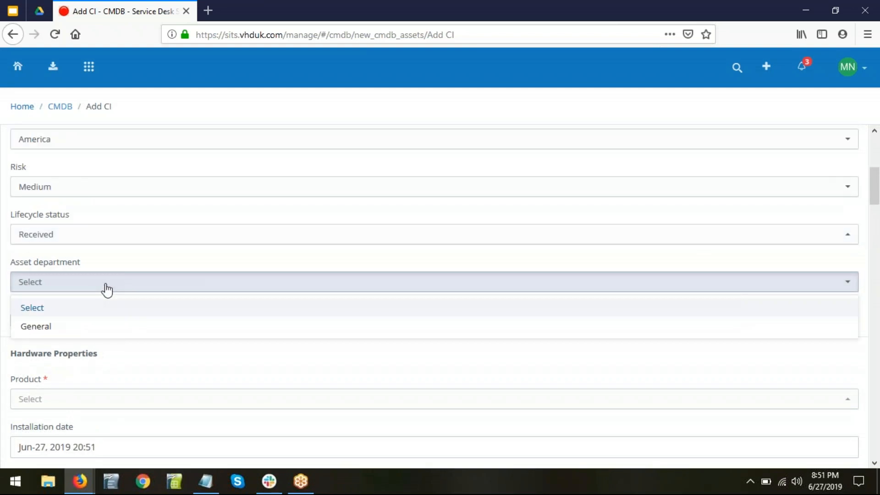
{"action": "left_click", "coordinate": [61, 327]}
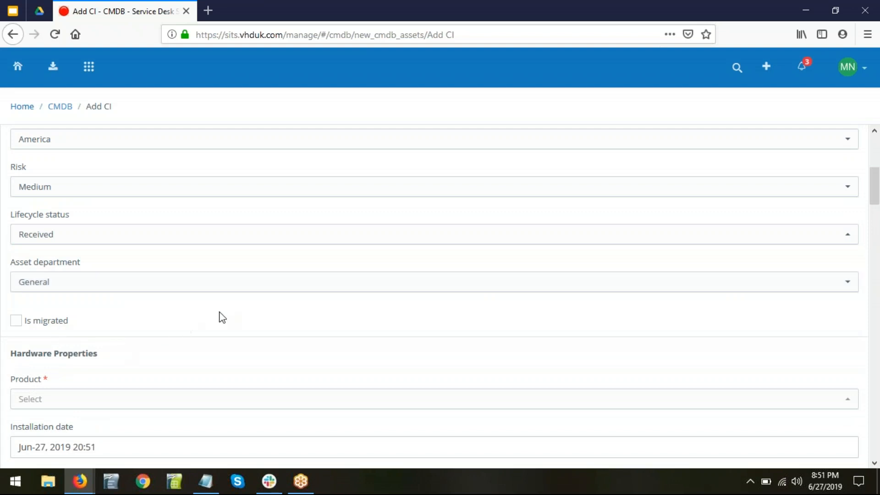
Enable the Is migrated option to look at its Migrated from field, and disable it again
{"action": "scroll", "coordinate": [220, 314], "scroll_direction": "down", "scroll_amount": 3}
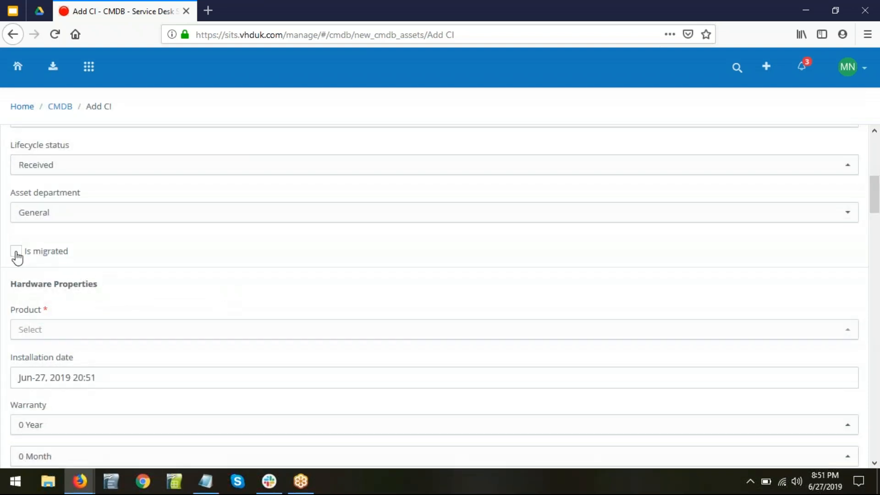
{"action": "left_click", "coordinate": [16, 251]}
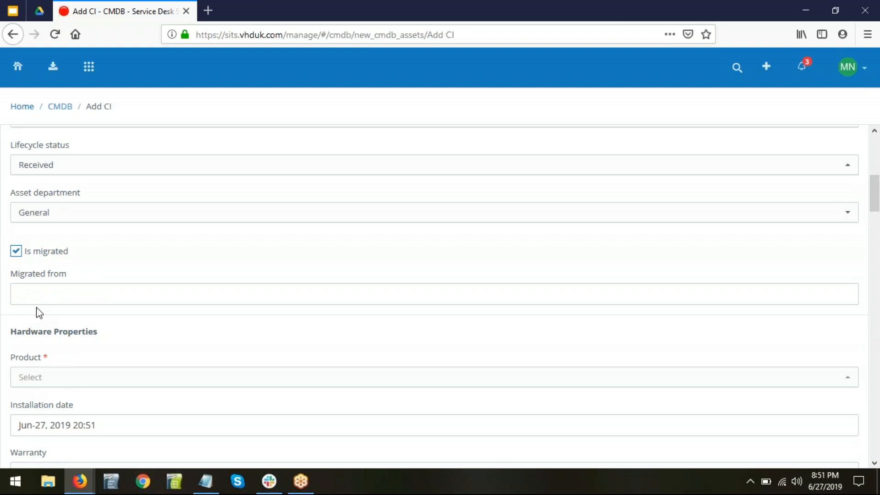
{"action": "left_click", "coordinate": [16, 251]}
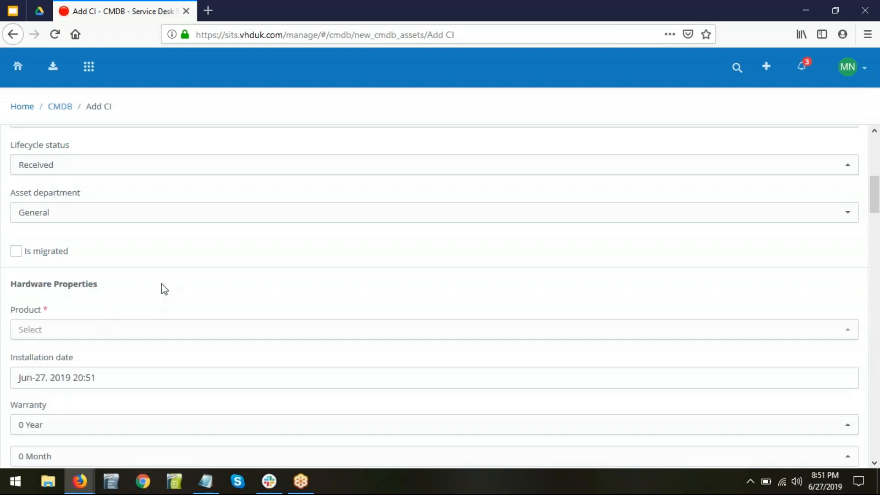
Choose Computer as the product and Apple as the vendor in the hardware properties
{"action": "scroll", "coordinate": [193, 268], "scroll_direction": "down", "scroll_amount": 3}
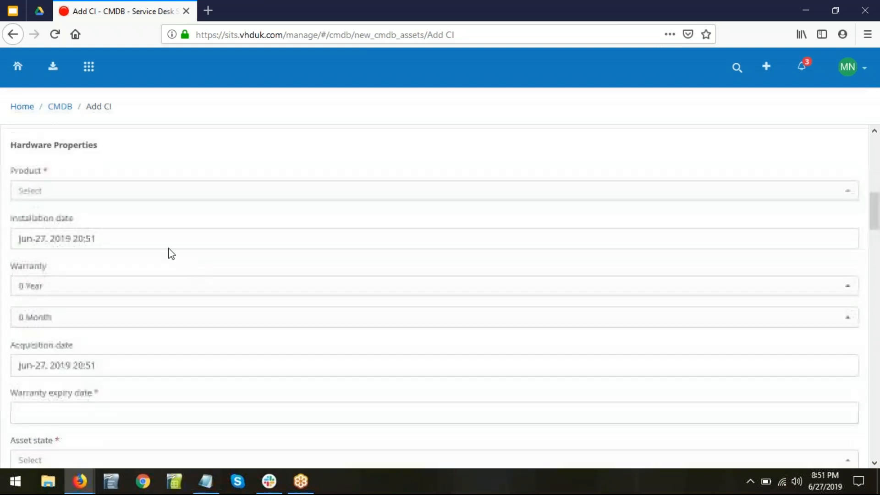
{"action": "left_click", "coordinate": [129, 194]}
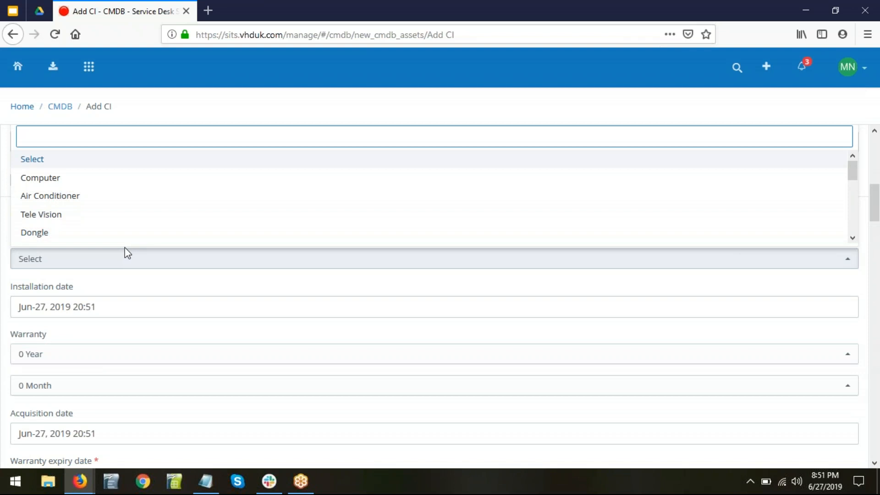
{"action": "left_click", "coordinate": [69, 178]}
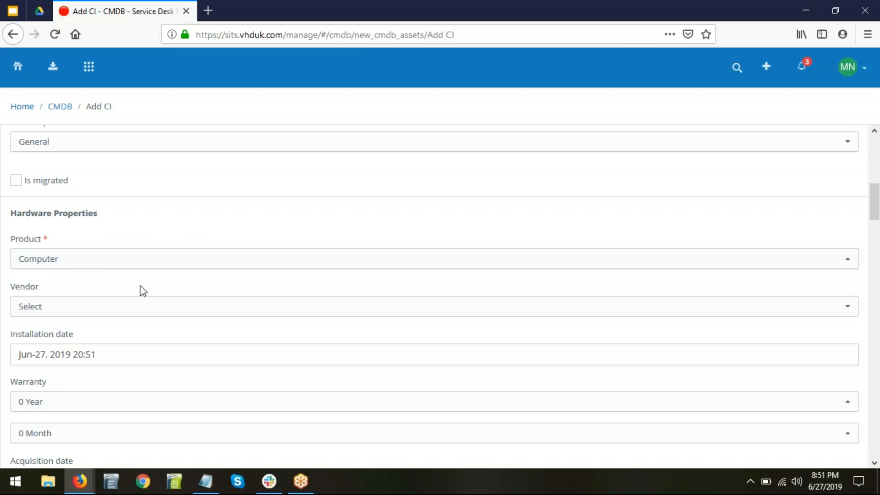
{"action": "left_click", "coordinate": [175, 307]}
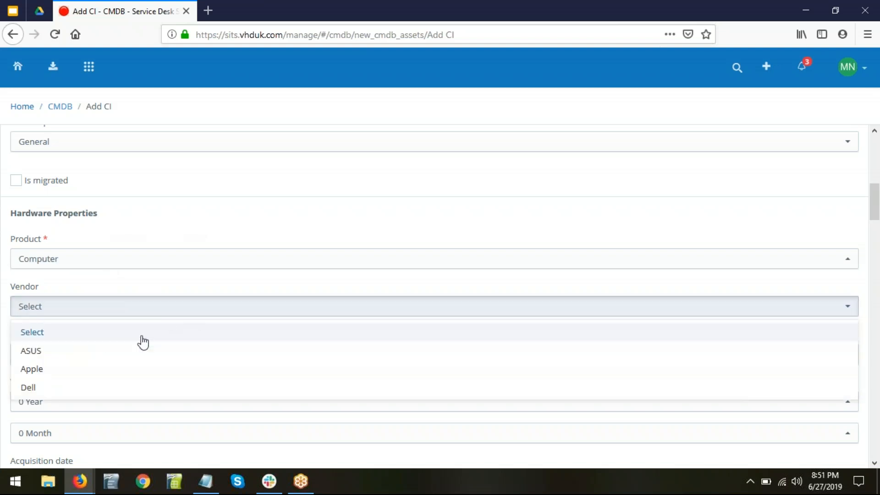
{"action": "left_click", "coordinate": [75, 373]}
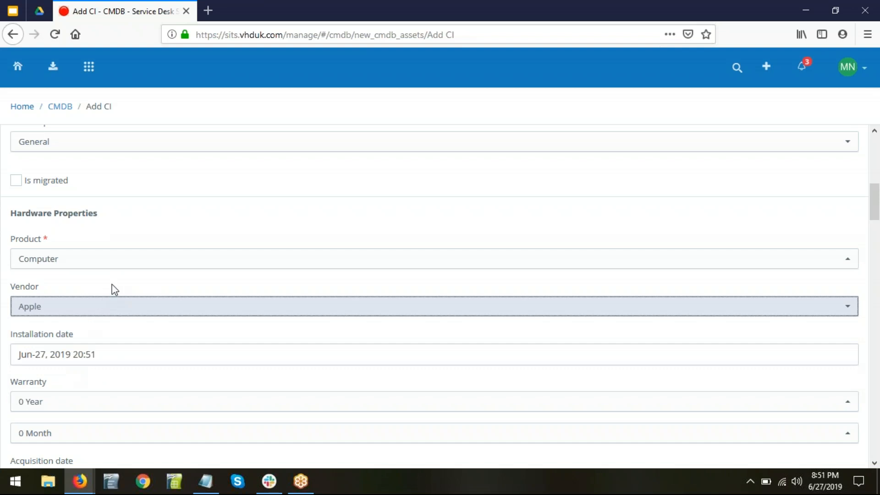
Set the hardware's warranty period to 1 Year
{"action": "scroll", "coordinate": [199, 323], "scroll_direction": "down", "scroll_amount": 3}
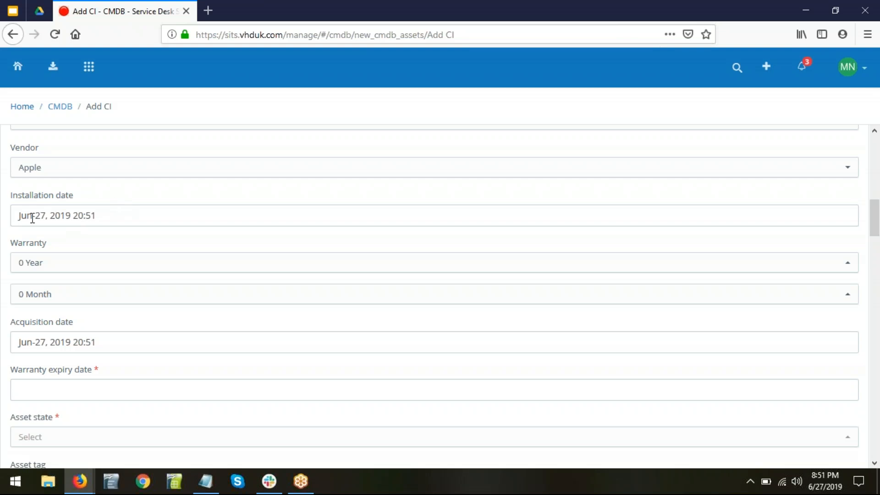
{"action": "left_click", "coordinate": [94, 266]}
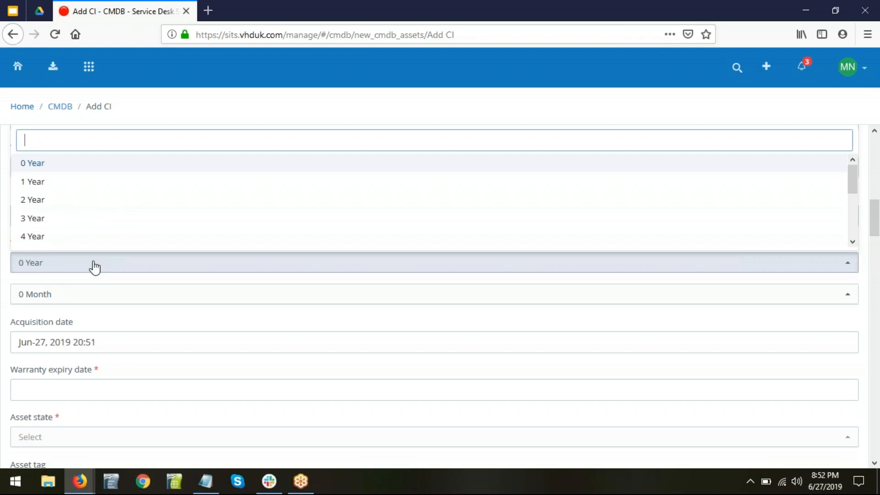
{"action": "left_click", "coordinate": [59, 182]}
{"action": "left_click", "coordinate": [131, 319]}
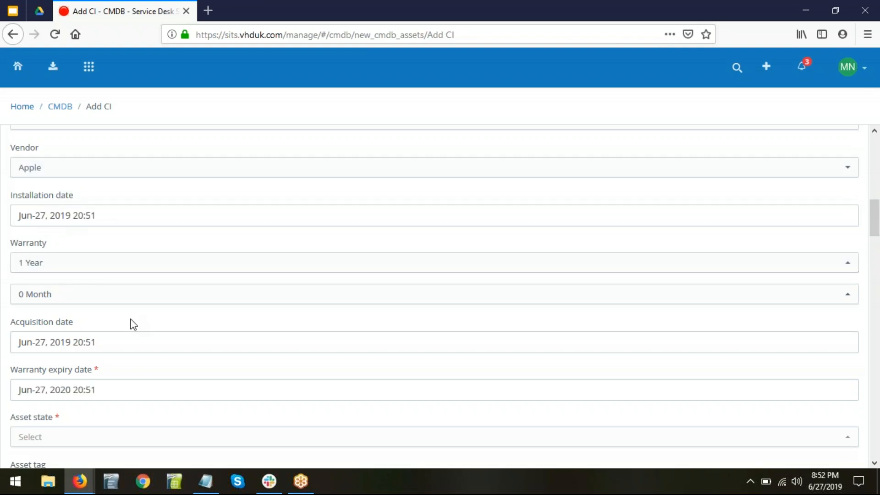
Set the asset state to In use, the asset tag to 123 and the serial number to 12456
{"action": "scroll", "coordinate": [134, 336], "scroll_direction": "down", "scroll_amount": 3}
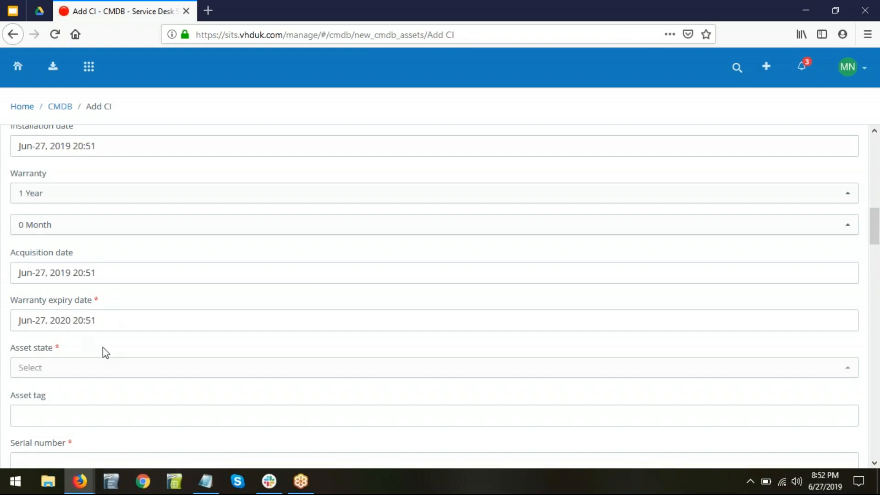
{"action": "scroll", "coordinate": [329, 340], "scroll_direction": "down", "scroll_amount": 3}
{"action": "left_click", "coordinate": [105, 230]}
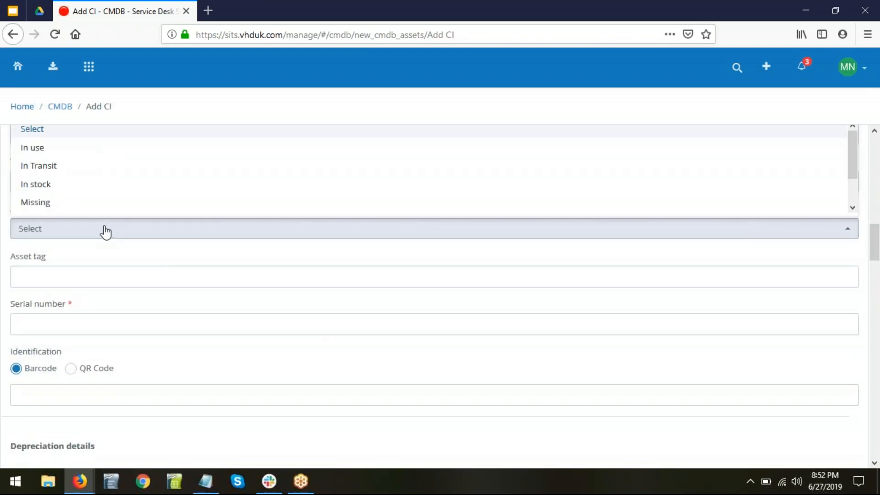
{"action": "left_click", "coordinate": [52, 149]}
{"action": "left_click", "coordinate": [113, 278]}
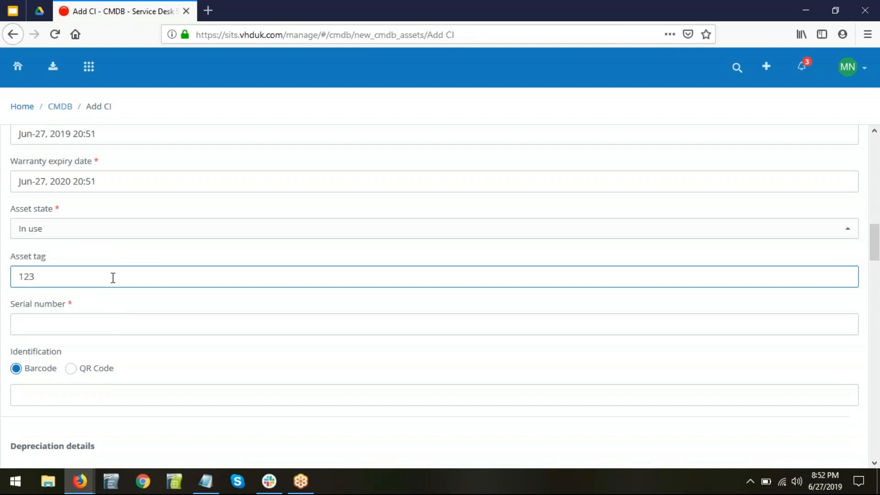
{"action": "left_click", "coordinate": [104, 332]}
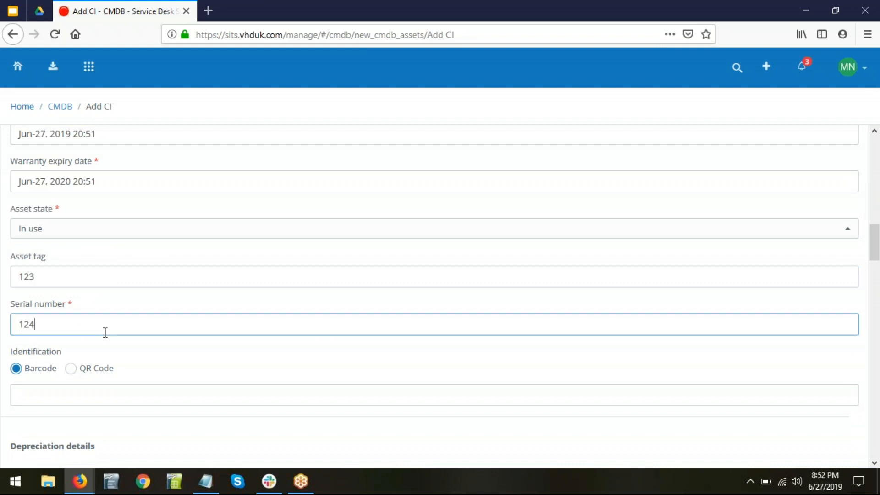
Fill in the depreciation details with cost 1000, salvage 100 and a useful life of 2
{"action": "scroll", "coordinate": [133, 346], "scroll_direction": "down", "scroll_amount": 2}
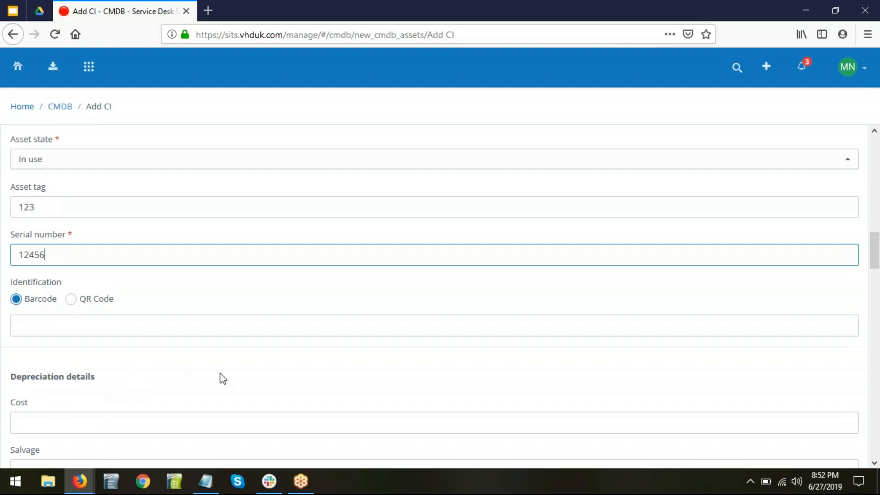
{"action": "scroll", "coordinate": [237, 377], "scroll_direction": "down", "scroll_amount": 4}
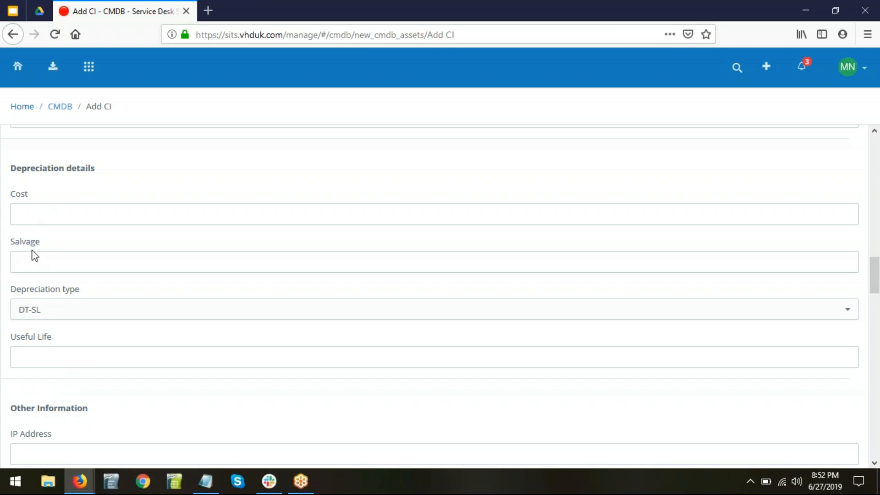
{"action": "left_click", "coordinate": [50, 211]}
{"action": "type", "text": "1000"}
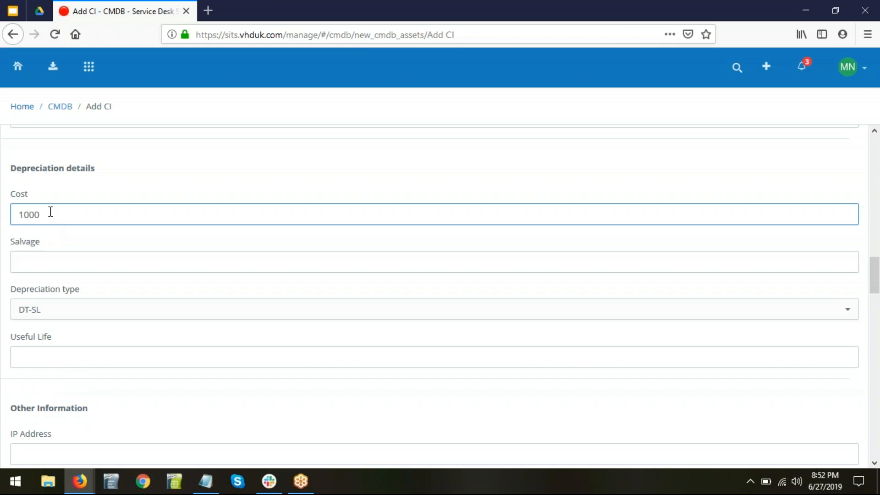
{"action": "left_click", "coordinate": [55, 263]}
{"action": "type", "text": "100"}
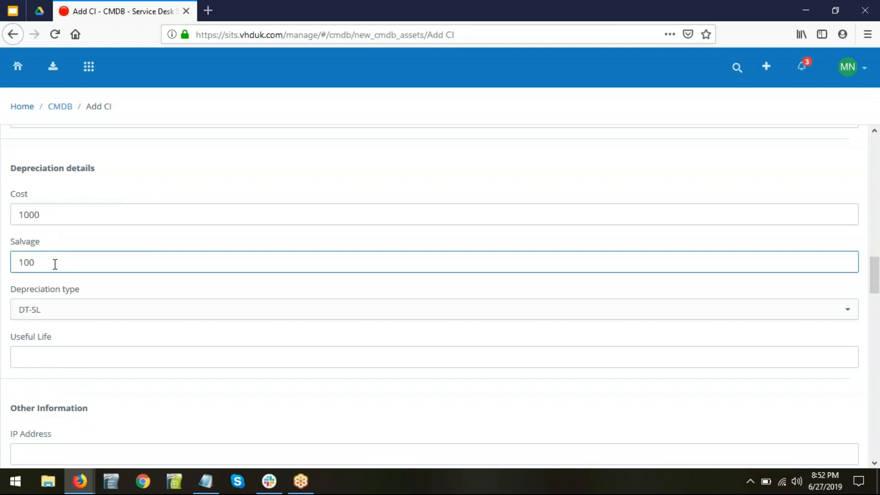
{"action": "left_click", "coordinate": [59, 353]}
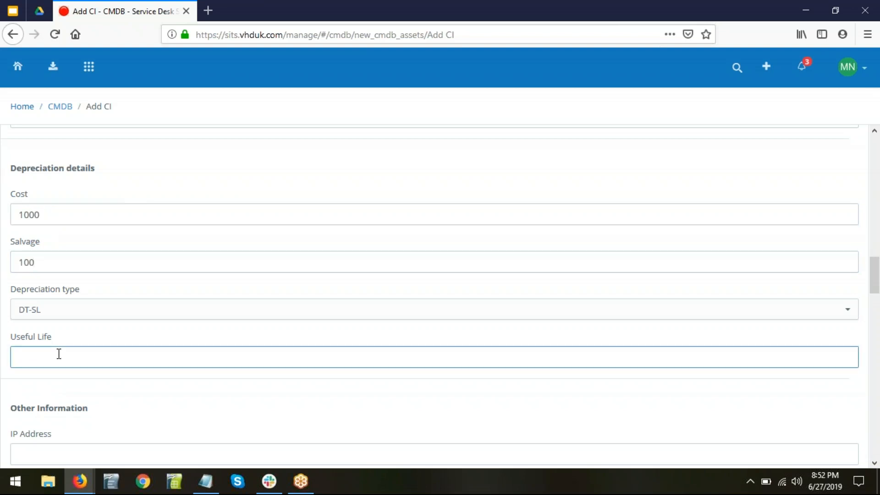
Set the storage location in the Definitive Media Library section to "Table no 5"
{"action": "scroll", "coordinate": [205, 377], "scroll_direction": "down", "scroll_amount": 5}
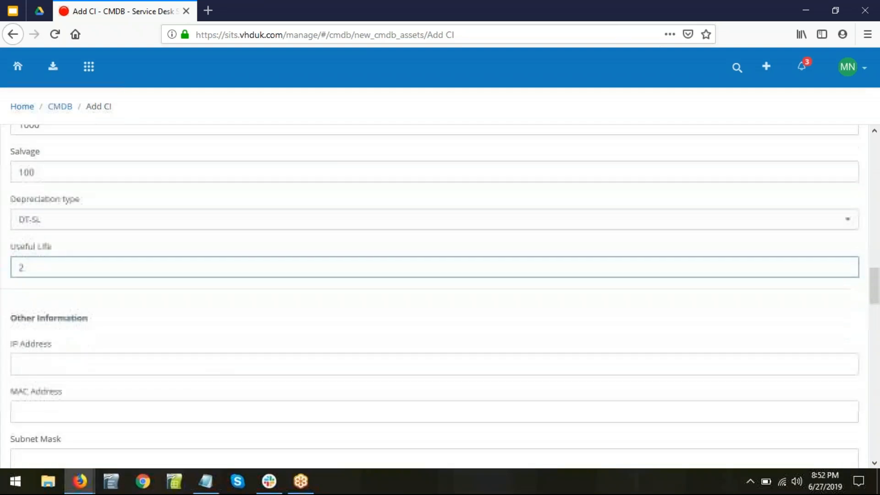
{"action": "scroll", "coordinate": [137, 177], "scroll_direction": "down", "scroll_amount": 2}
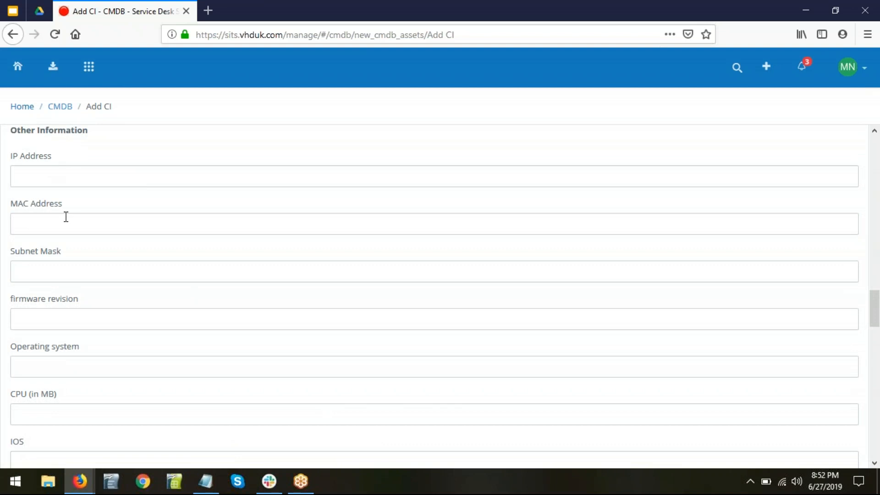
{"action": "scroll", "coordinate": [253, 255], "scroll_direction": "down", "scroll_amount": 6}
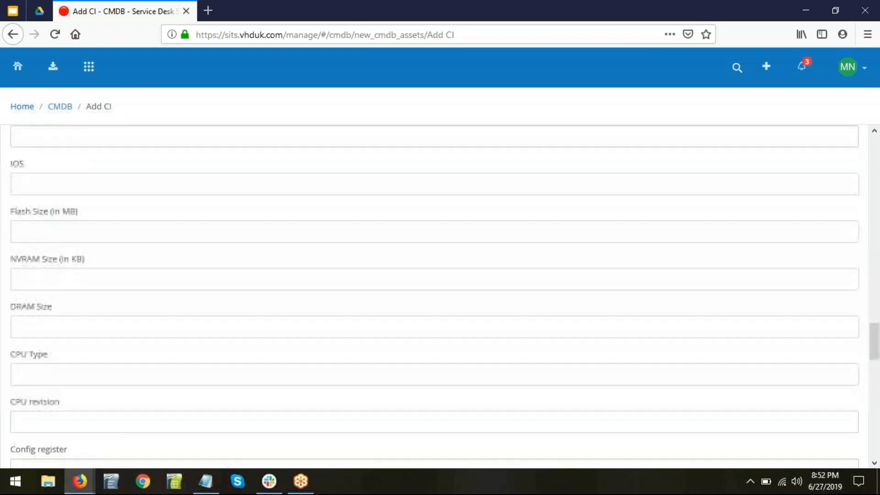
{"action": "scroll", "coordinate": [18, 206], "scroll_direction": "down", "scroll_amount": 7}
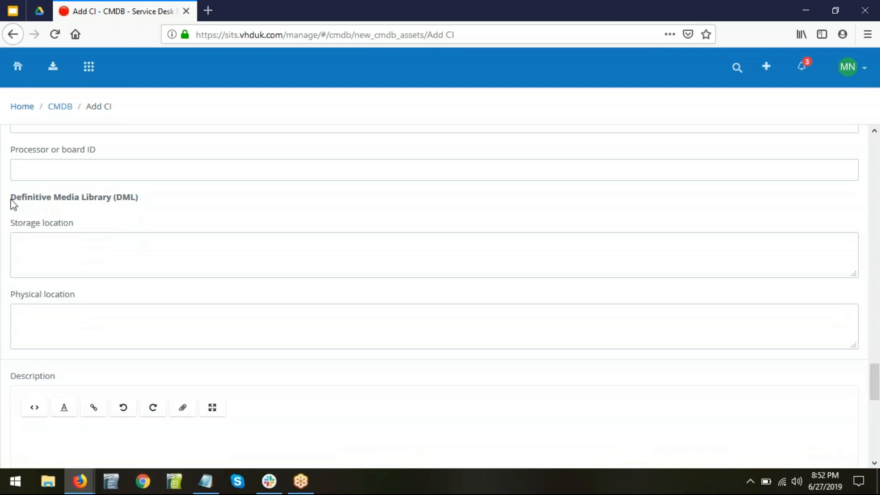
{"action": "left_click", "coordinate": [106, 263]}
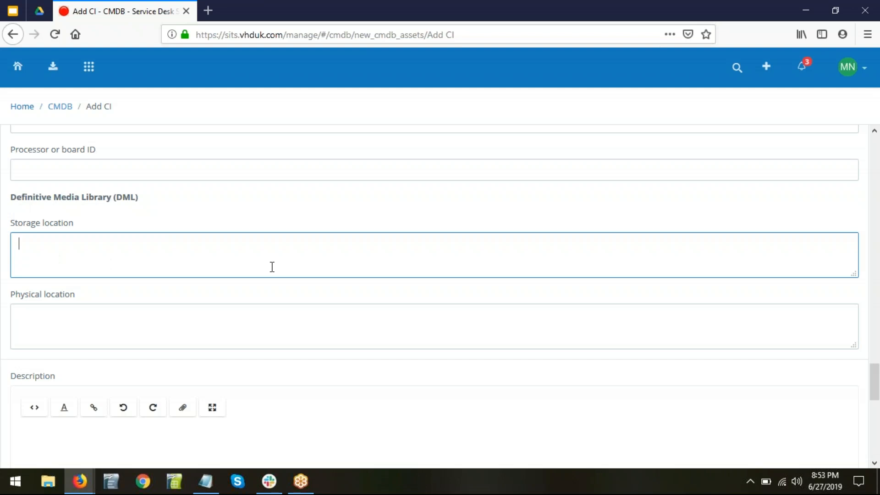
{"action": "type", "text": "Table no 5"}
Copy the storage location text into the physical location and extend it to "Table no 5, Room no1"
{"action": "left_click", "coordinate": [88, 319]}
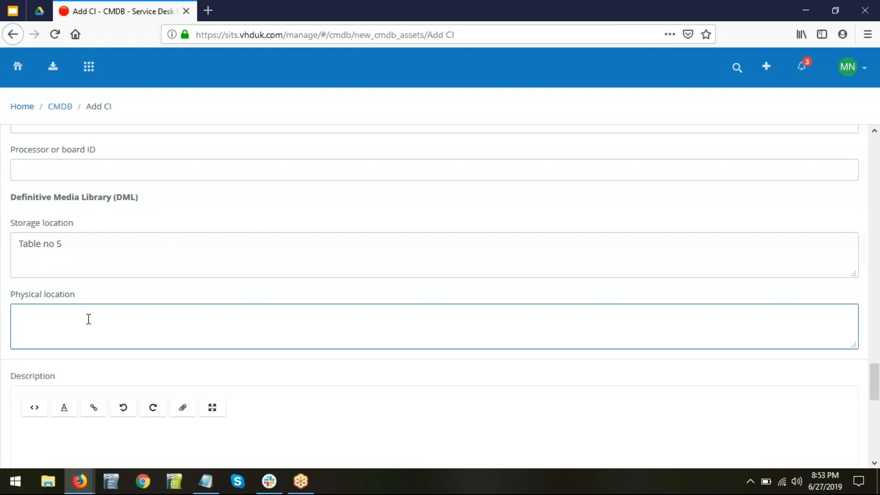
{"action": "left_click_drag", "start_coordinate": [83, 249], "coordinate": [8, 231]}
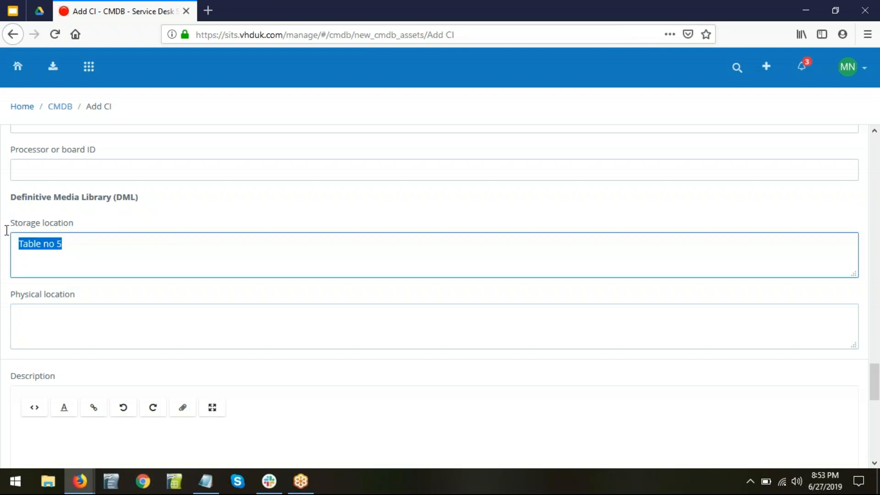
{"action": "key", "text": "ctrl+c"}
{"action": "left_click", "coordinate": [80, 317]}
{"action": "key", "text": "ctrl+v"}
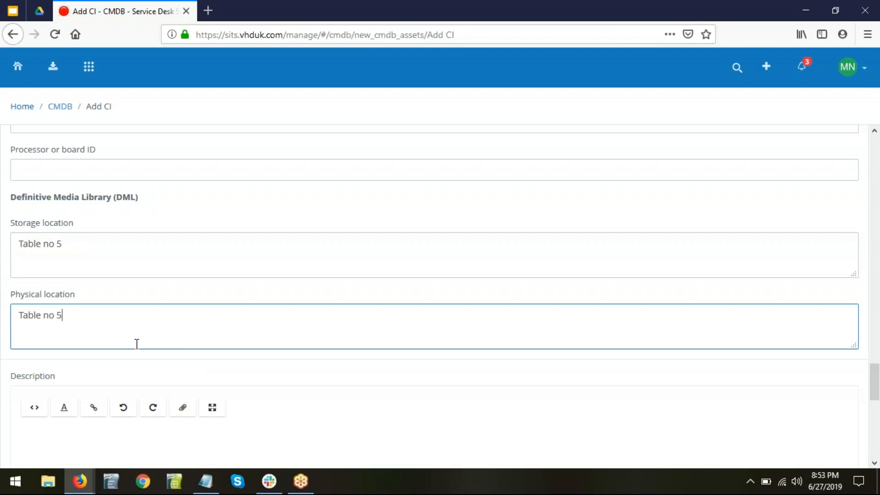
{"action": "type", "text": ", Room no1"}
Enter "For office use" as the CI description and look over the file attachment options
{"action": "scroll", "coordinate": [658, 337], "scroll_direction": "down", "scroll_amount": 5}
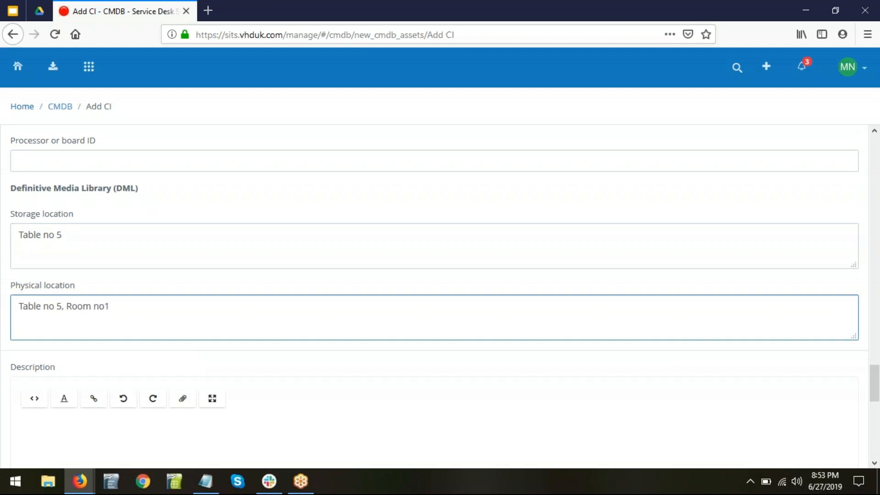
{"action": "left_click", "coordinate": [208, 265]}
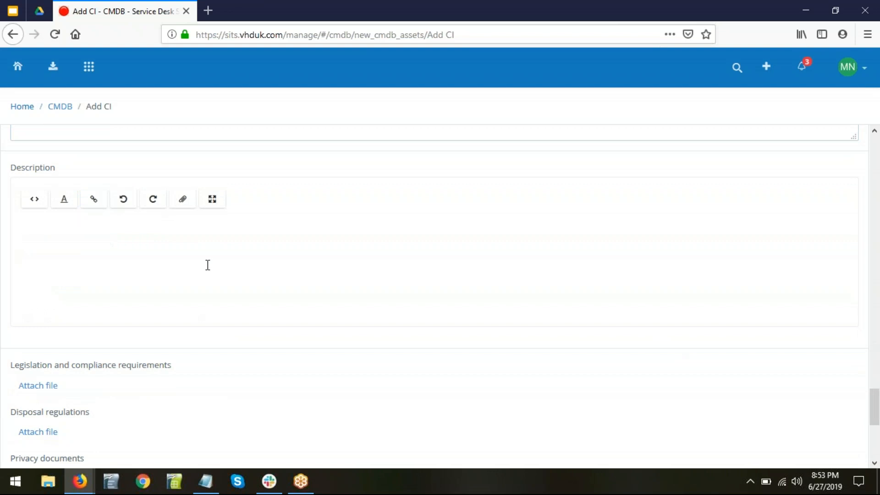
{"action": "type", "text": "For office use"}
{"action": "scroll", "coordinate": [561, 332], "scroll_direction": "down", "scroll_amount": 3}
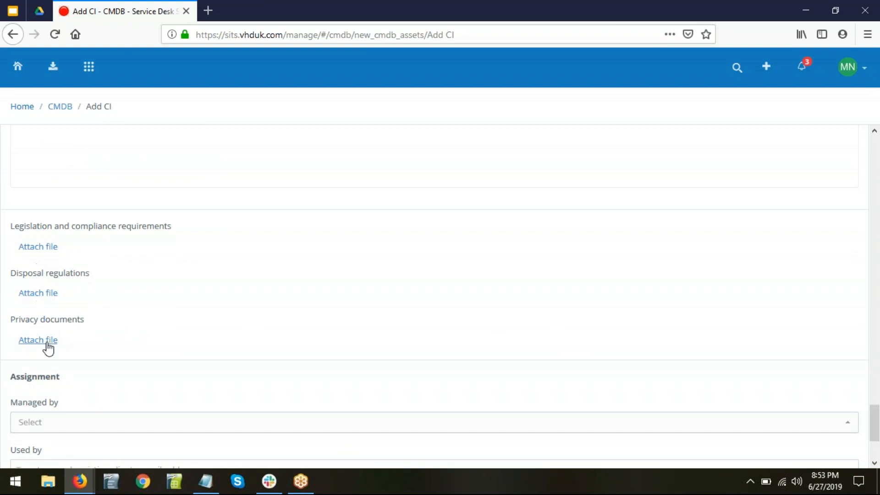
{"action": "scroll", "coordinate": [304, 354], "scroll_direction": "up", "scroll_amount": 3}
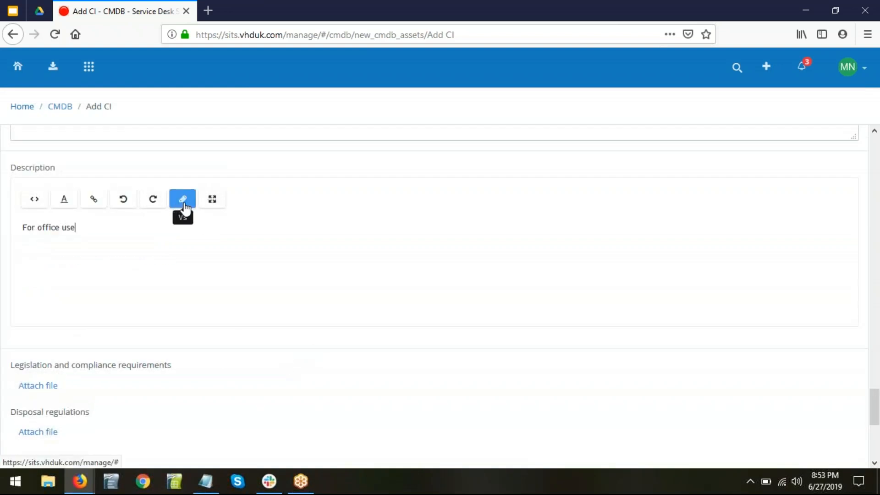
Choose the managing staff member and the client who uses the hardware in the assignment details, and add the CI
{"action": "scroll", "coordinate": [239, 344], "scroll_direction": "down", "scroll_amount": 6}
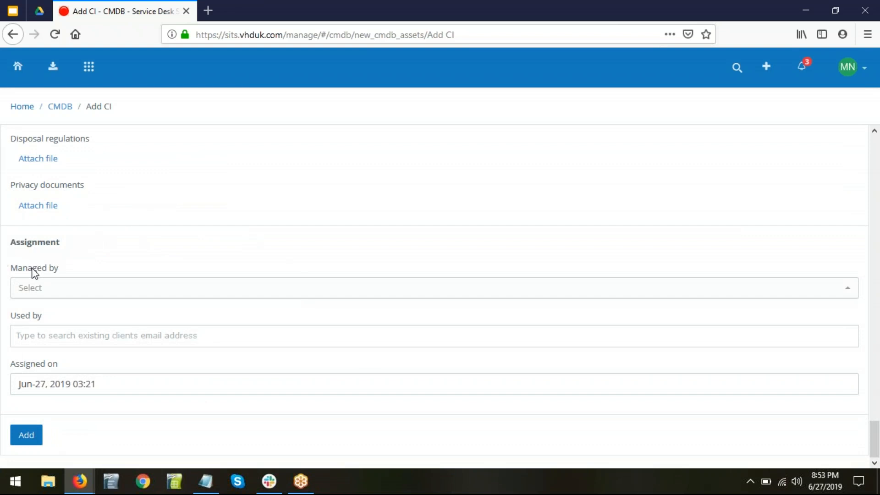
{"action": "left_click", "coordinate": [193, 294]}
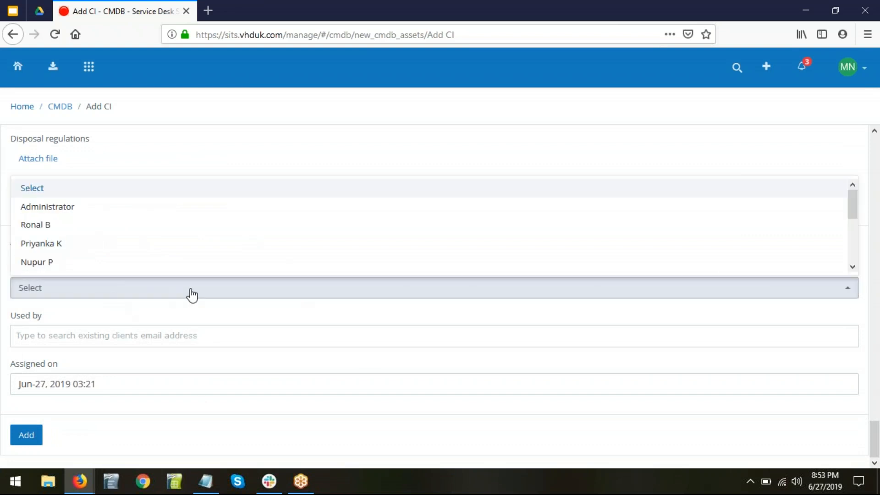
{"action": "left_click", "coordinate": [60, 227]}
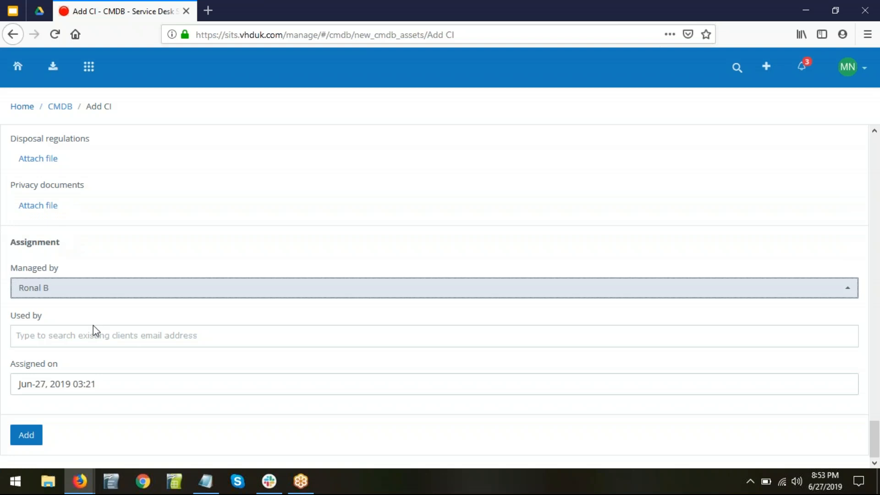
{"action": "left_click", "coordinate": [80, 337]}
{"action": "type", "text": "renu"}
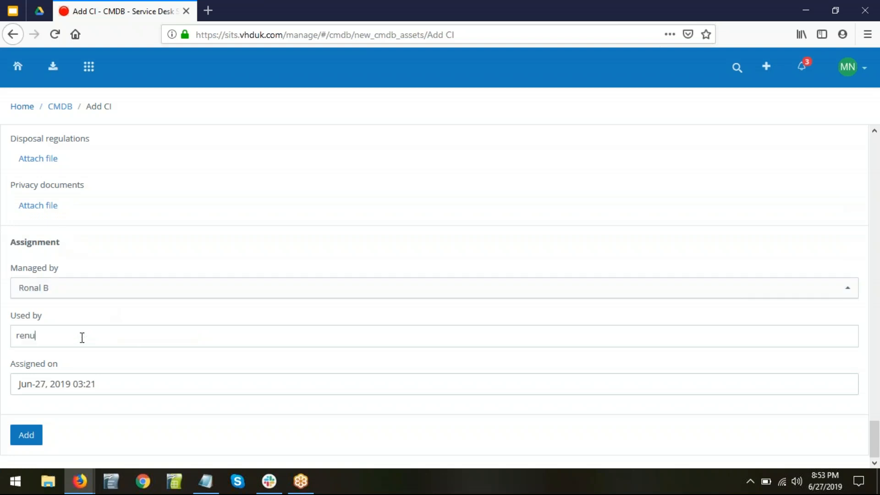
{"action": "left_click", "coordinate": [73, 356]}
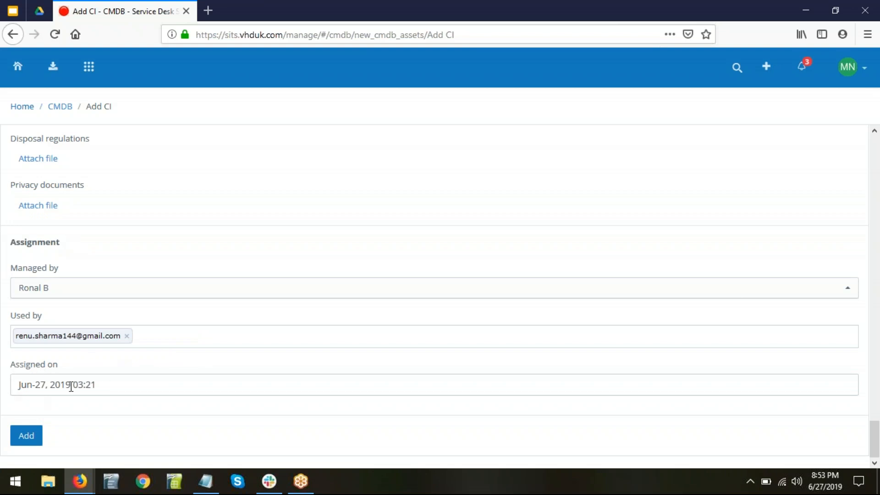
{"action": "left_click", "coordinate": [26, 435]}
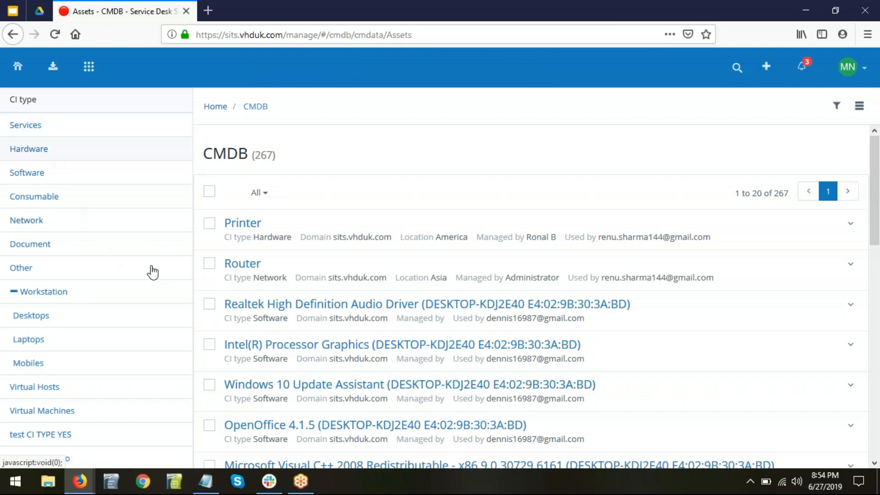
Open the Printer CI and examine its details, properties and audit log
{"action": "left_click", "coordinate": [245, 224]}
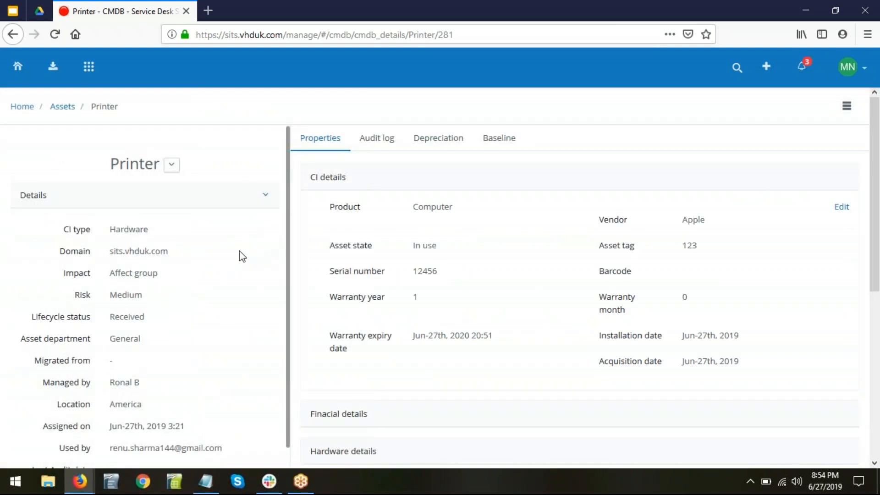
{"action": "scroll", "coordinate": [216, 261], "scroll_direction": "down", "scroll_amount": 2}
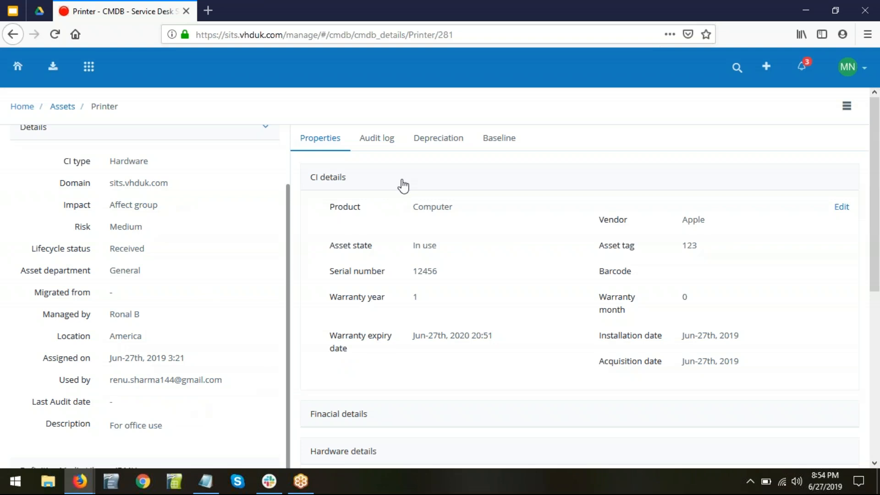
{"action": "left_click", "coordinate": [384, 137]}
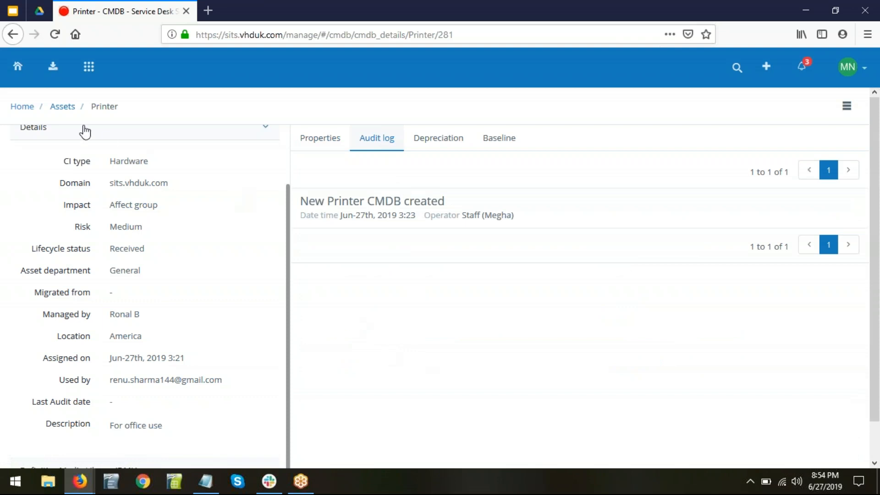
Return to the CMDB list and open the CI import page to examine its CSV upload and column mapping fields
{"action": "left_click", "coordinate": [91, 65]}
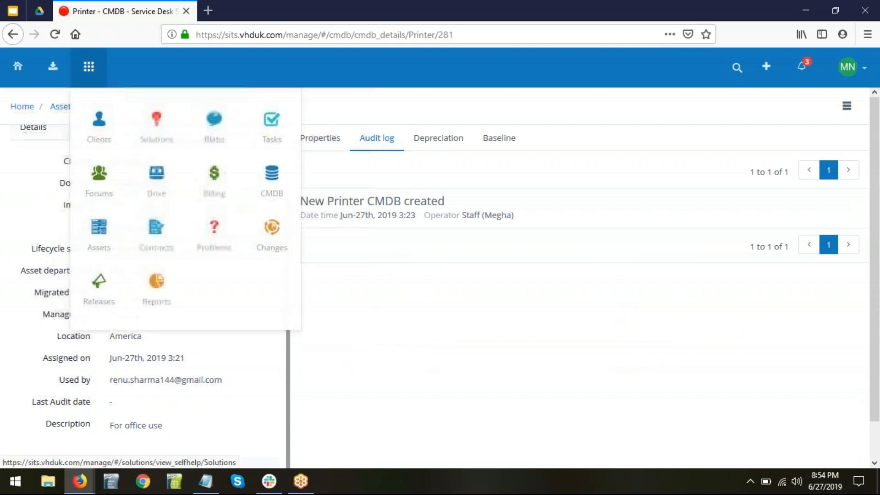
{"action": "left_click", "coordinate": [275, 183]}
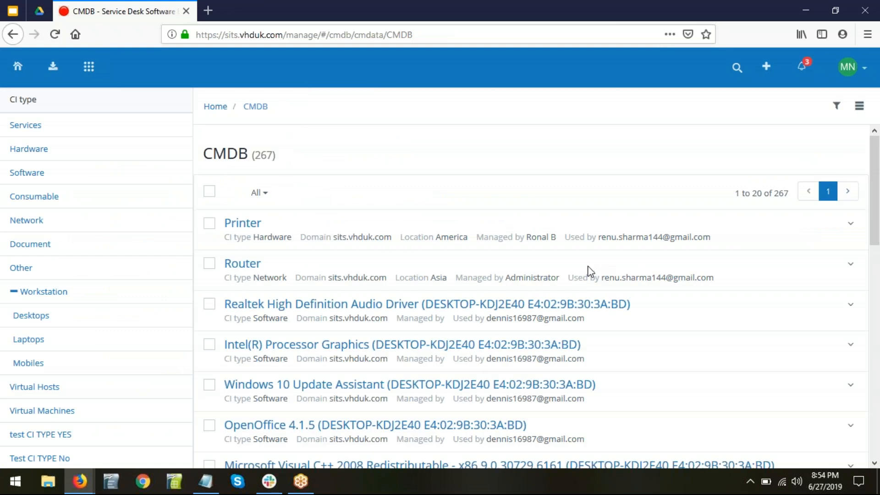
{"action": "left_click", "coordinate": [859, 106]}
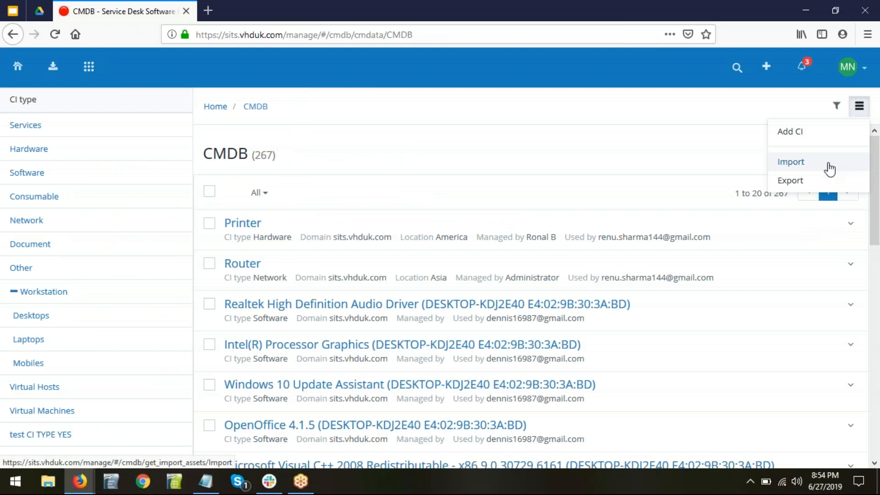
{"action": "left_click", "coordinate": [811, 166]}
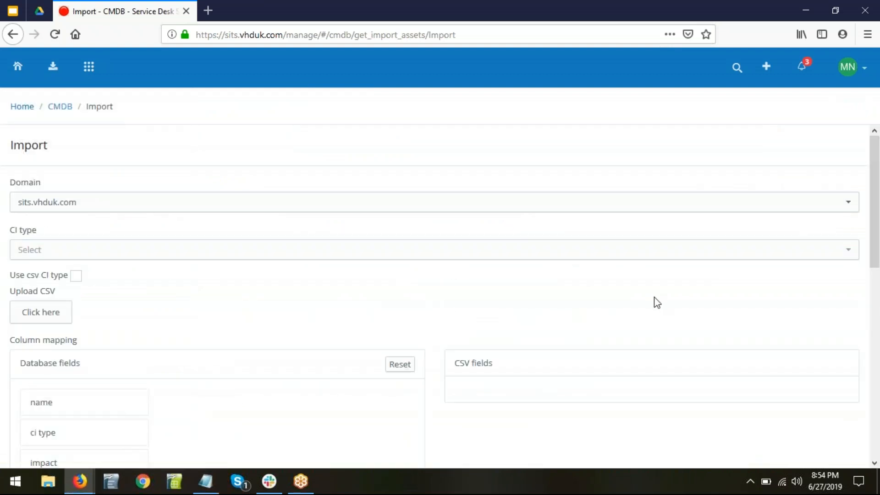
{"action": "scroll", "coordinate": [645, 306], "scroll_direction": "down", "scroll_amount": 2}
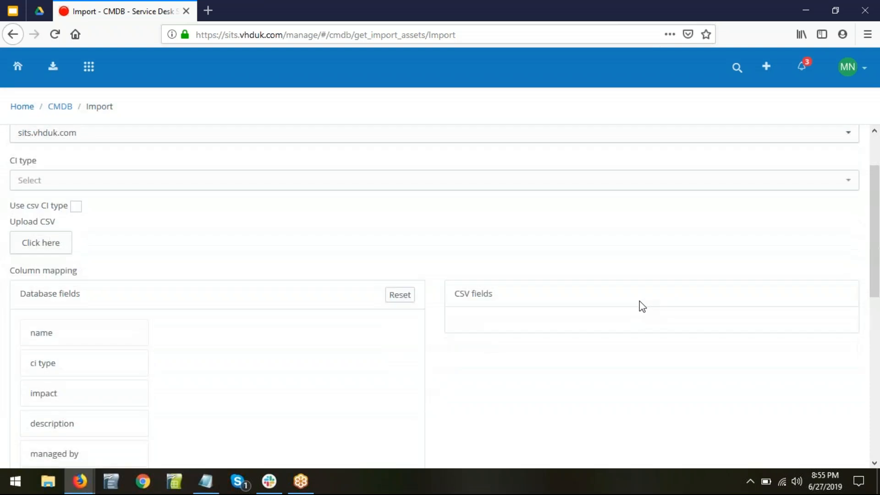
{"action": "scroll", "coordinate": [451, 390], "scroll_direction": "down", "scroll_amount": 5}
{"action": "scroll", "coordinate": [486, 405], "scroll_direction": "up", "scroll_amount": 5}
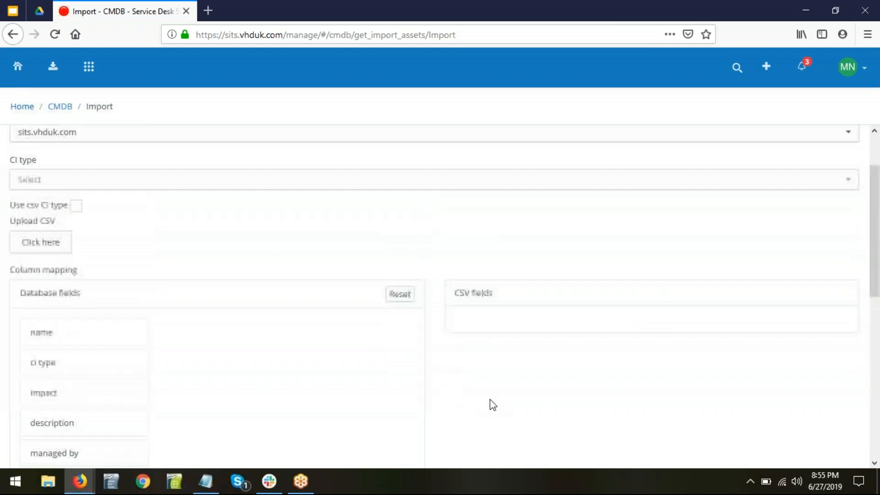
{"action": "scroll", "coordinate": [571, 411], "scroll_direction": "up", "scroll_amount": 2}
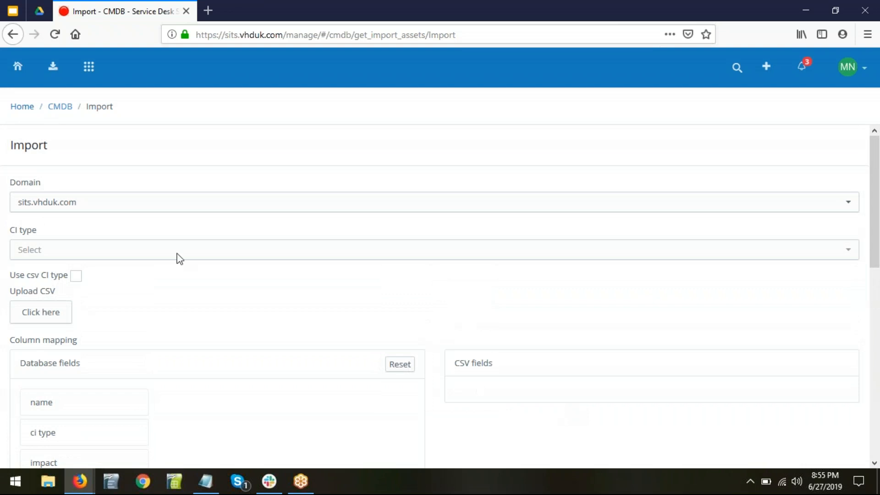
{"action": "left_click", "coordinate": [89, 70]}
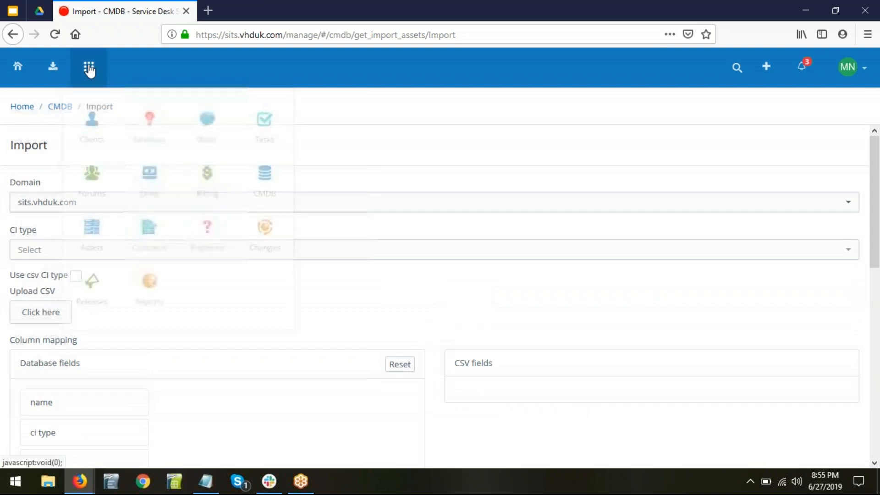
{"action": "left_click", "coordinate": [444, 158]}
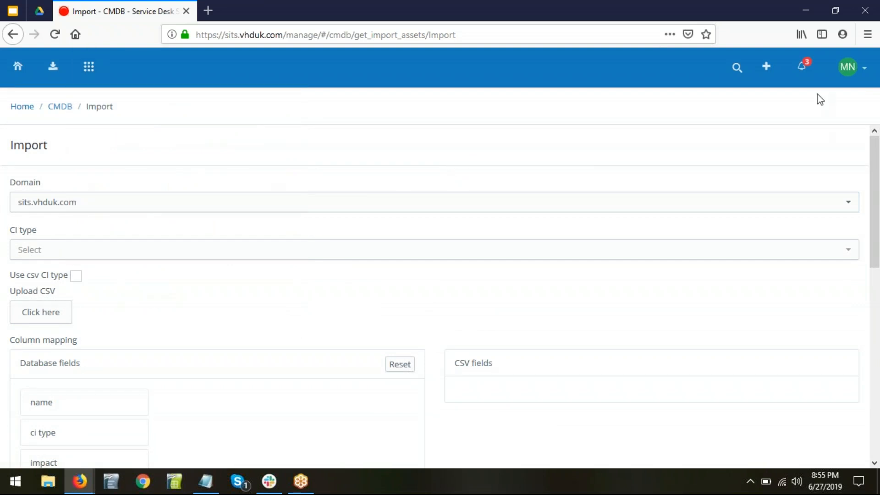
Open the auto discovery settings for assets and select the sits.vhduk.com domain to examine its agent and probe download options
{"action": "left_click", "coordinate": [861, 77]}
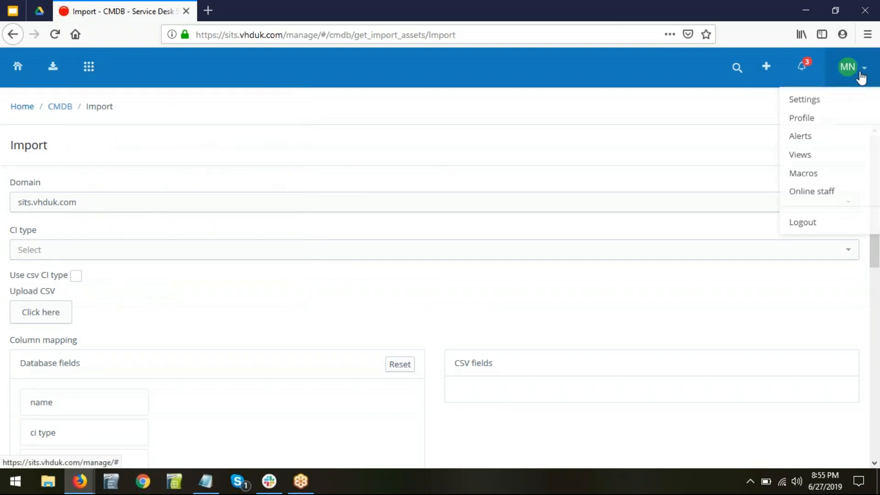
{"action": "left_click", "coordinate": [810, 98]}
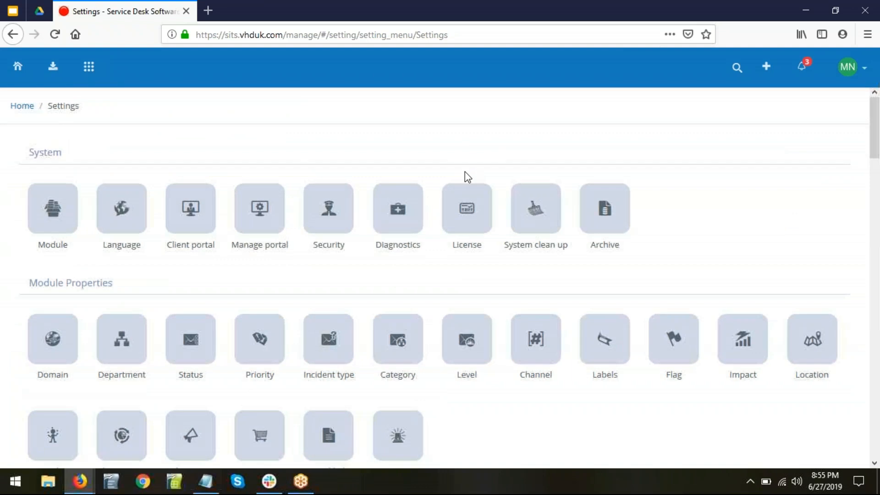
{"action": "scroll", "coordinate": [465, 173], "scroll_direction": "down", "scroll_amount": 6}
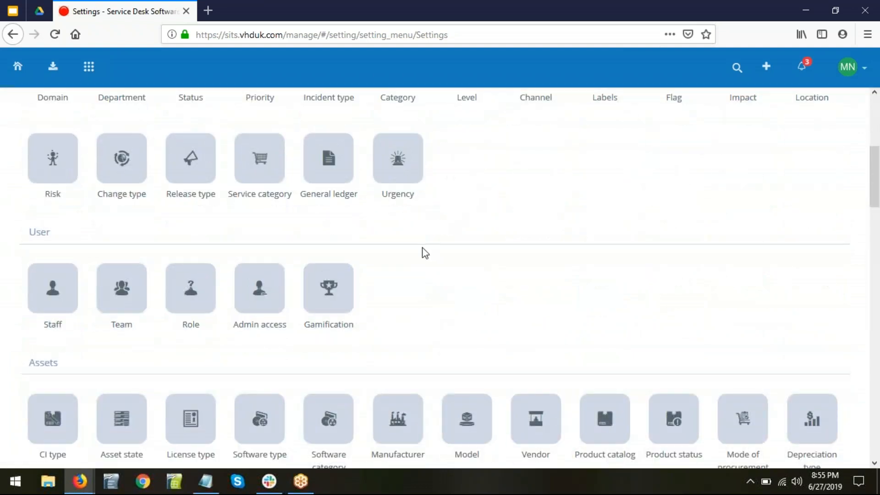
{"action": "scroll", "coordinate": [422, 251], "scroll_direction": "up", "scroll_amount": 2}
{"action": "scroll", "coordinate": [422, 251], "scroll_direction": "down", "scroll_amount": 4}
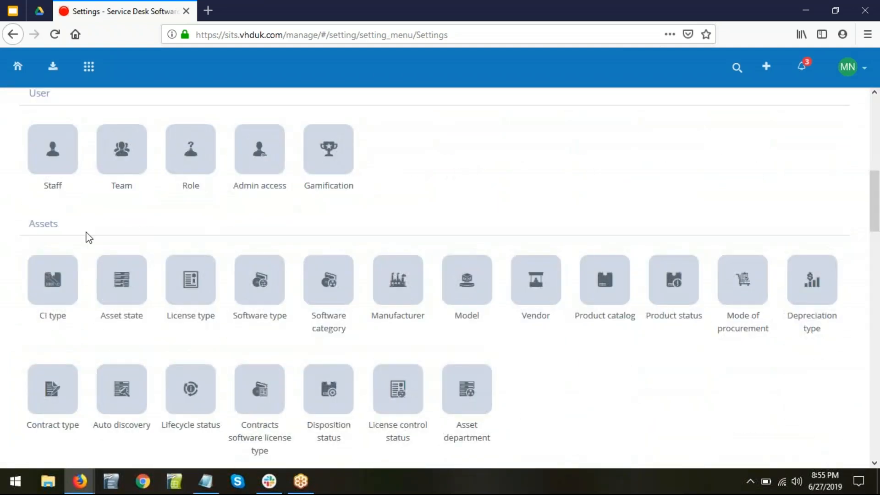
{"action": "left_click", "coordinate": [121, 402]}
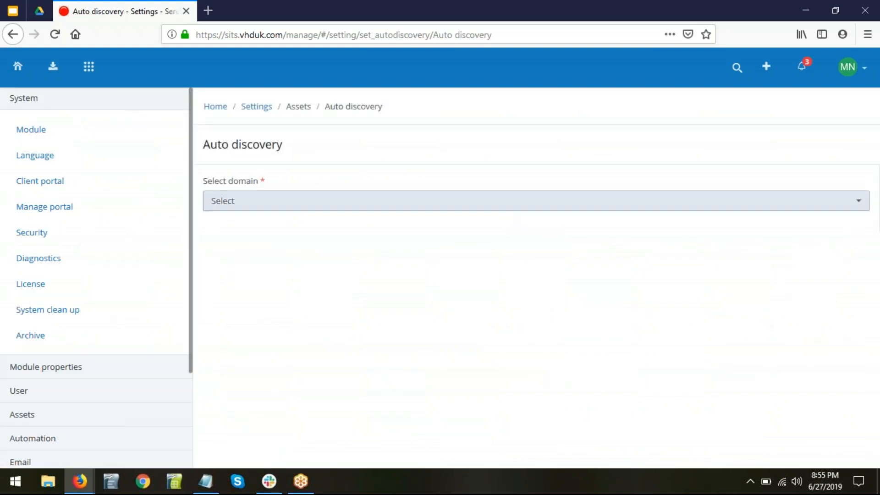
{"action": "left_click", "coordinate": [319, 201]}
{"action": "left_click", "coordinate": [319, 250]}
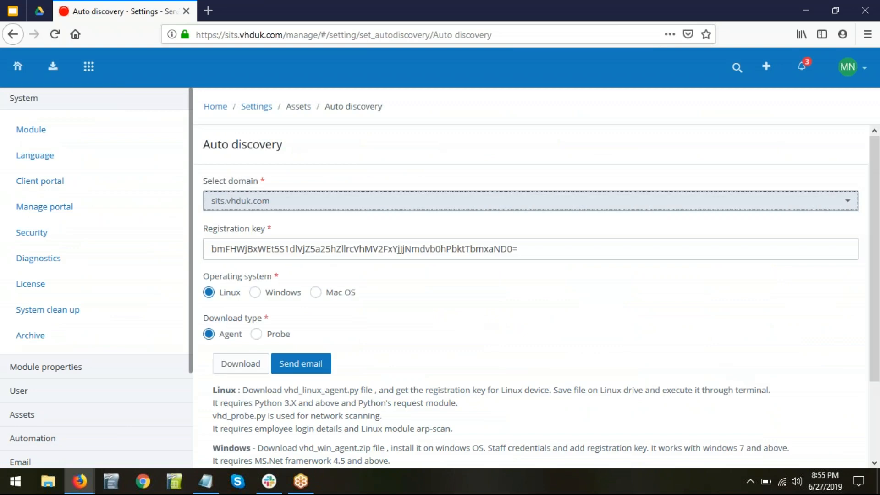
{"action": "left_click", "coordinate": [730, 341]}
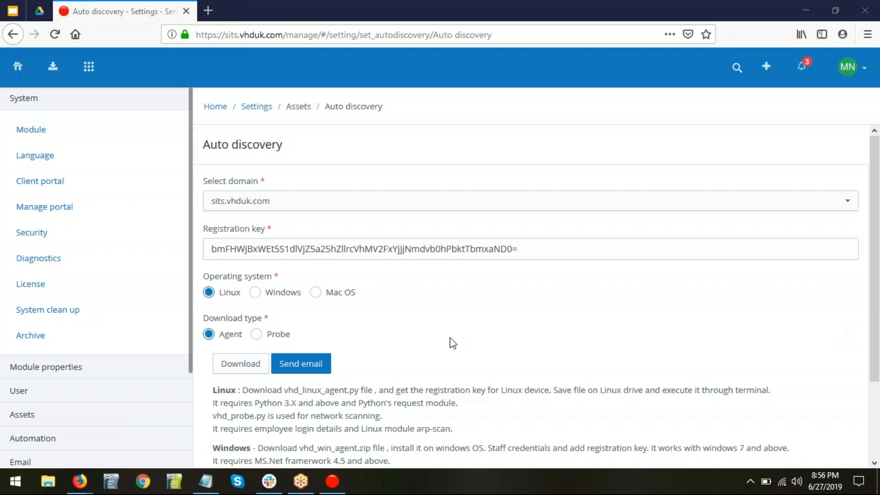
Switch to VHD Asset Tracking, run an agent scan of this device, and close the application
{"action": "left_click", "coordinate": [340, 491]}
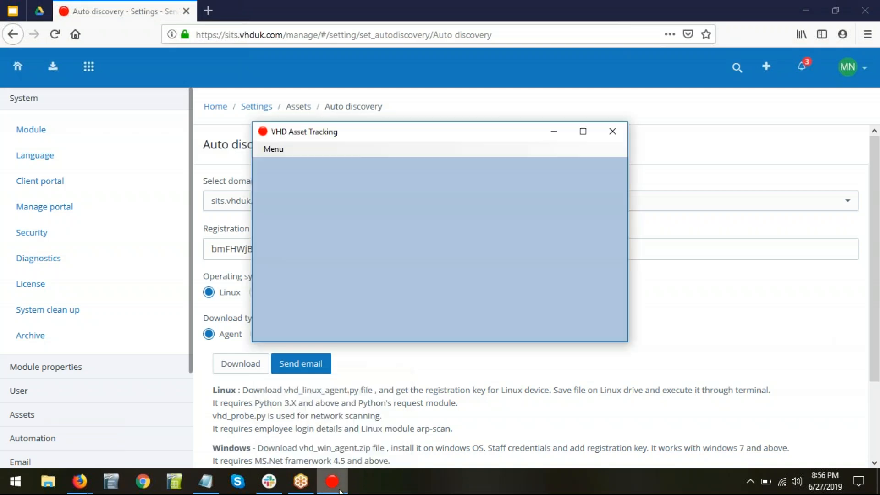
{"action": "left_click", "coordinate": [276, 151]}
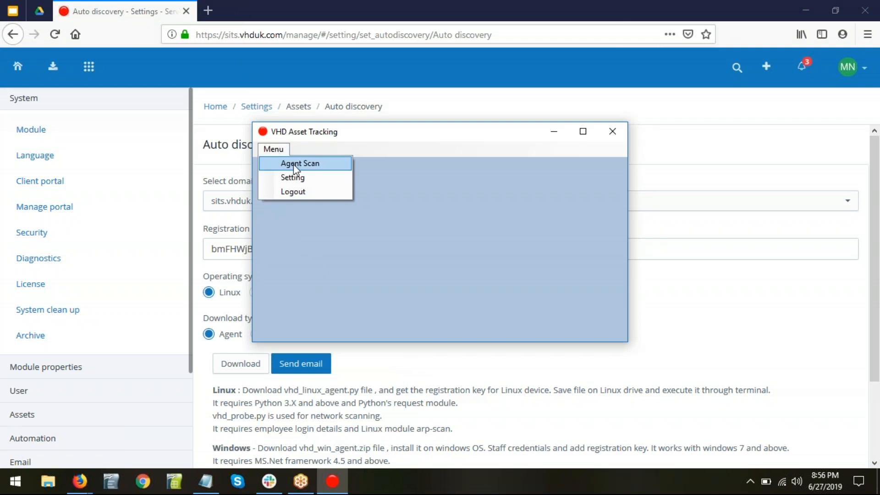
{"action": "left_click", "coordinate": [293, 164]}
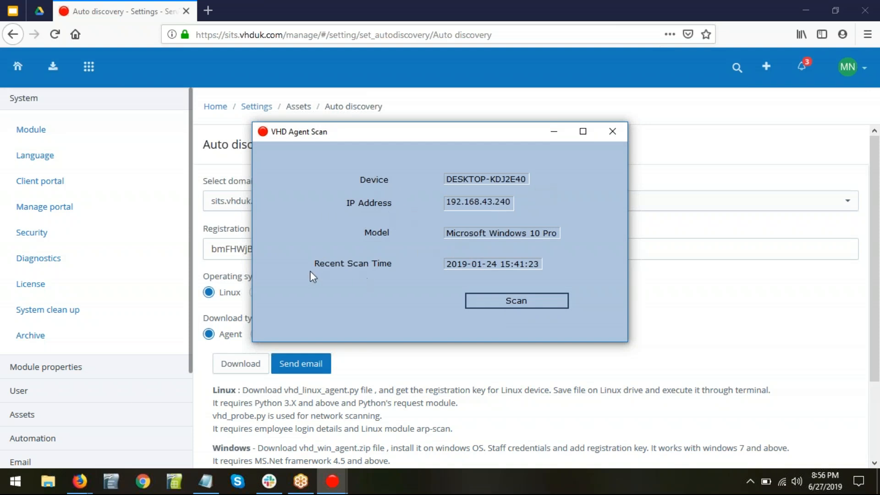
{"action": "left_click", "coordinate": [537, 298]}
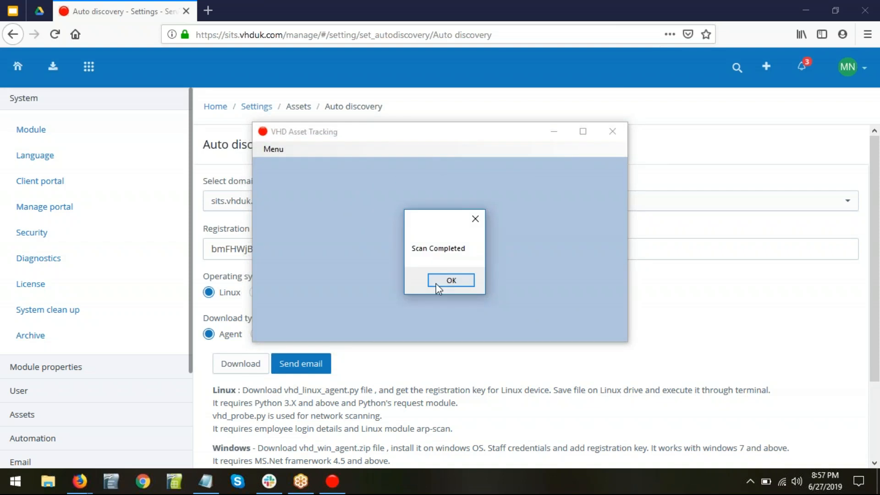
{"action": "left_click", "coordinate": [457, 279]}
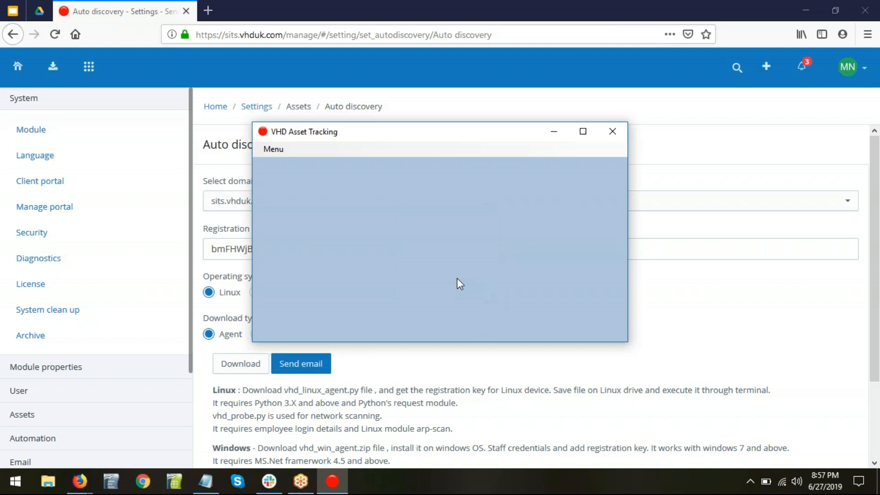
{"action": "left_click", "coordinate": [612, 132]}
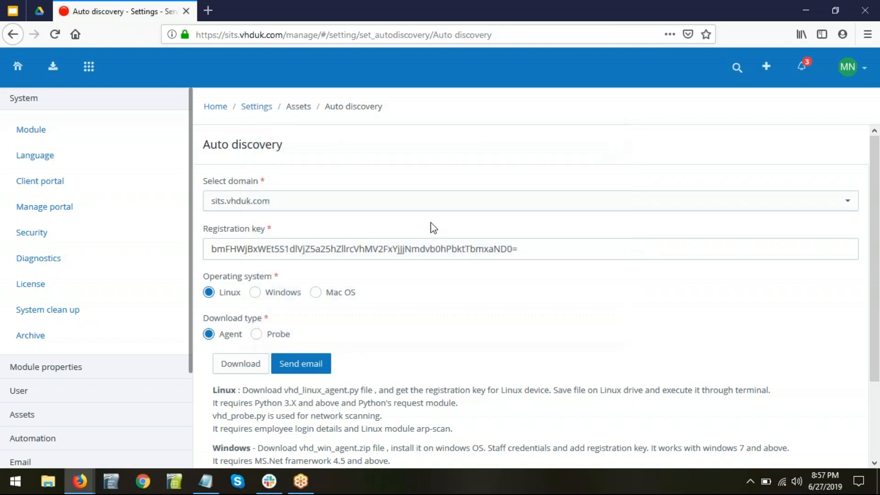
Open the first DESKTOP-KDJ2E40 entry among the laptop assets and examine its last audit date and CI details
{"action": "left_click", "coordinate": [89, 70]}
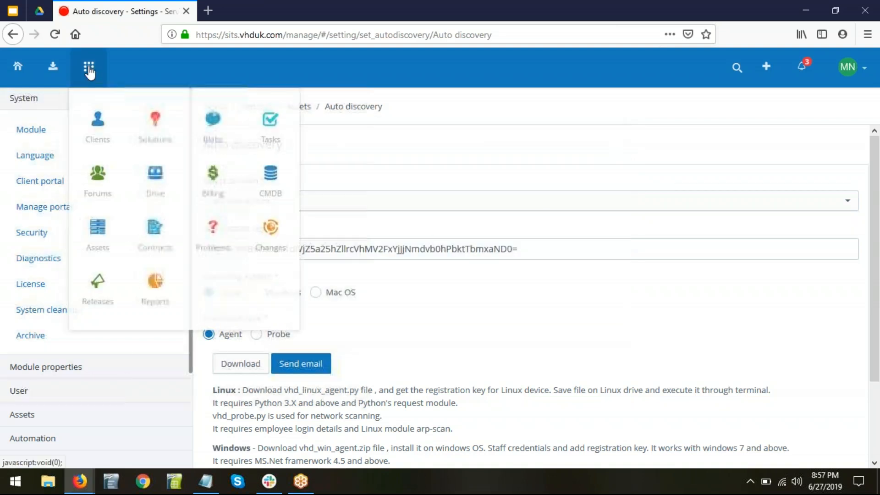
{"action": "left_click", "coordinate": [102, 232]}
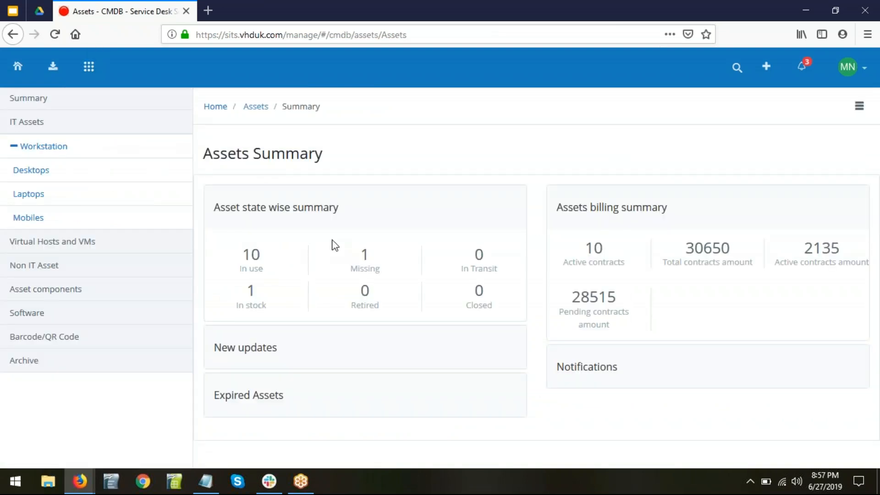
{"action": "left_click", "coordinate": [28, 194]}
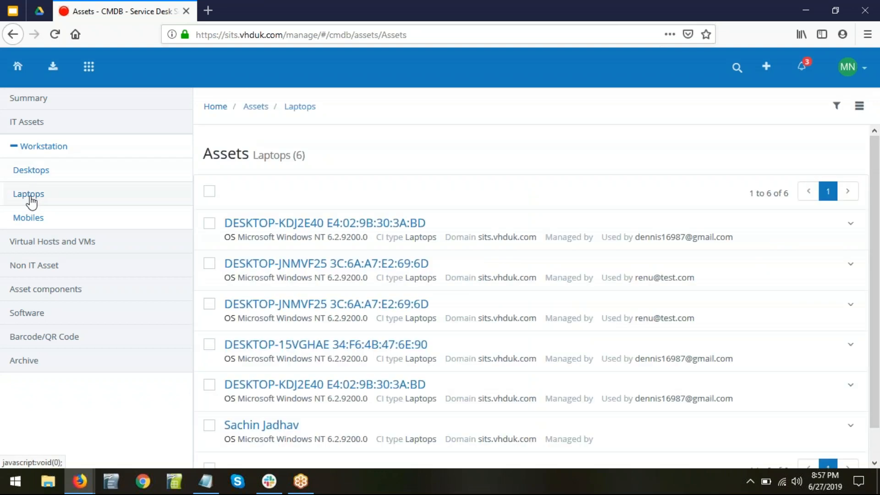
{"action": "left_click", "coordinate": [276, 226]}
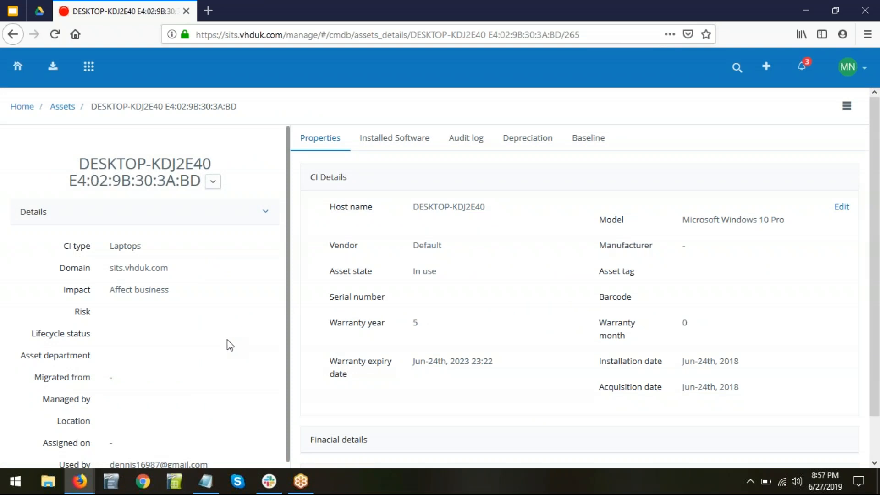
{"action": "scroll", "coordinate": [224, 341], "scroll_direction": "down", "scroll_amount": 1}
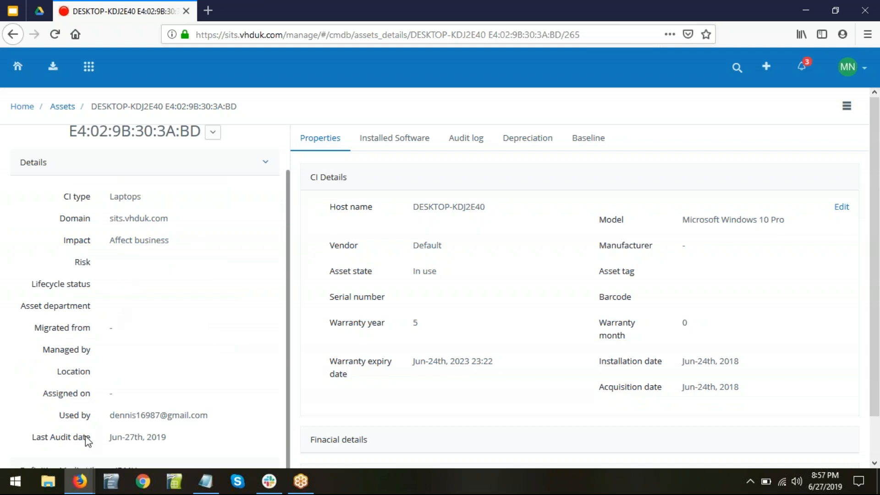
{"action": "left_click_drag", "start_coordinate": [59, 420], "coordinate": [202, 442]}
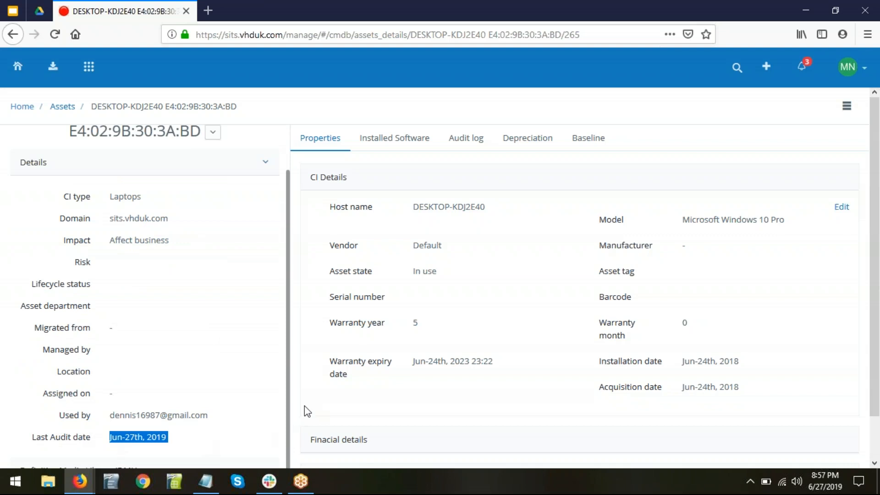
{"action": "left_click", "coordinate": [375, 184]}
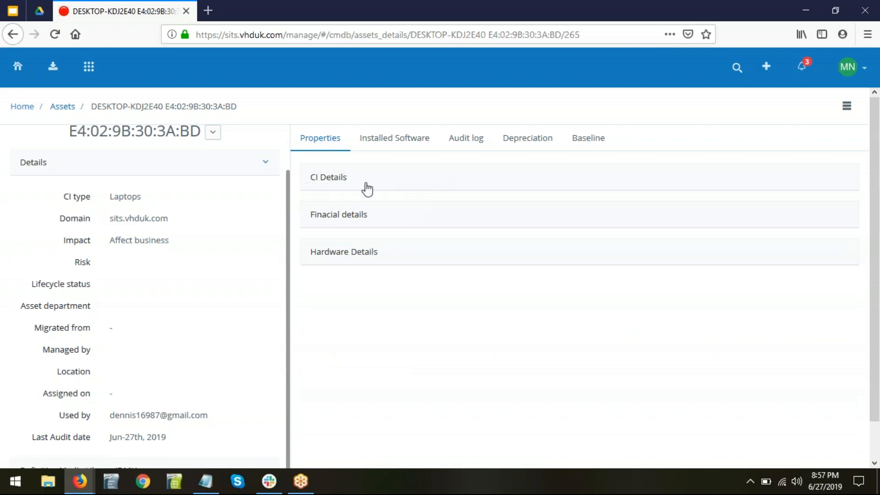
{"action": "left_click", "coordinate": [410, 184]}
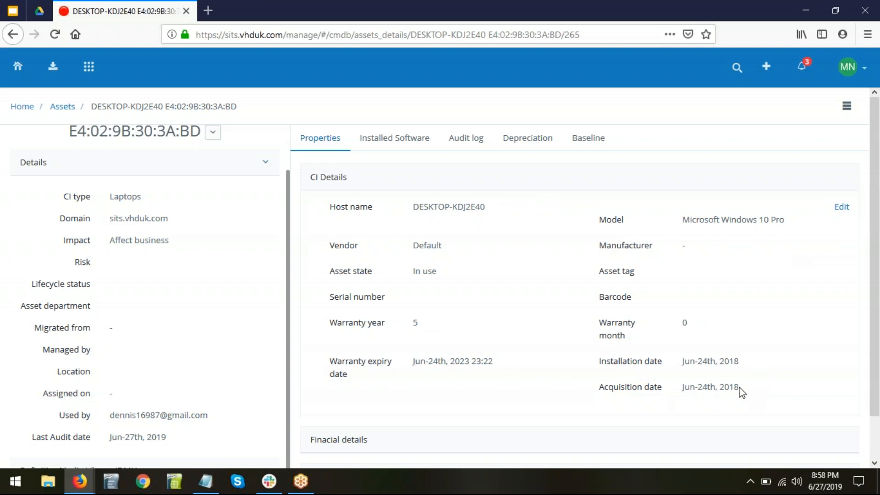
Edit the laptop's financial details, entering a cost of 1000 and a salvage value of 50
{"action": "scroll", "coordinate": [547, 384], "scroll_direction": "down", "scroll_amount": 3}
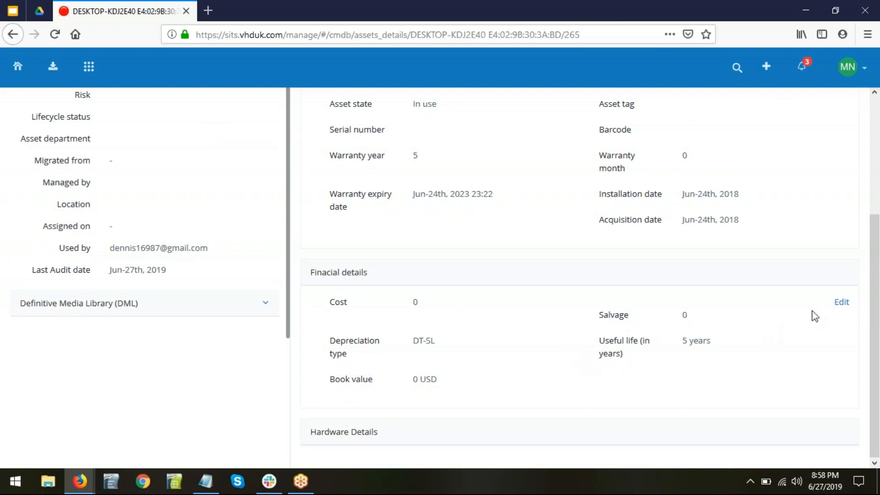
{"action": "left_click", "coordinate": [838, 306]}
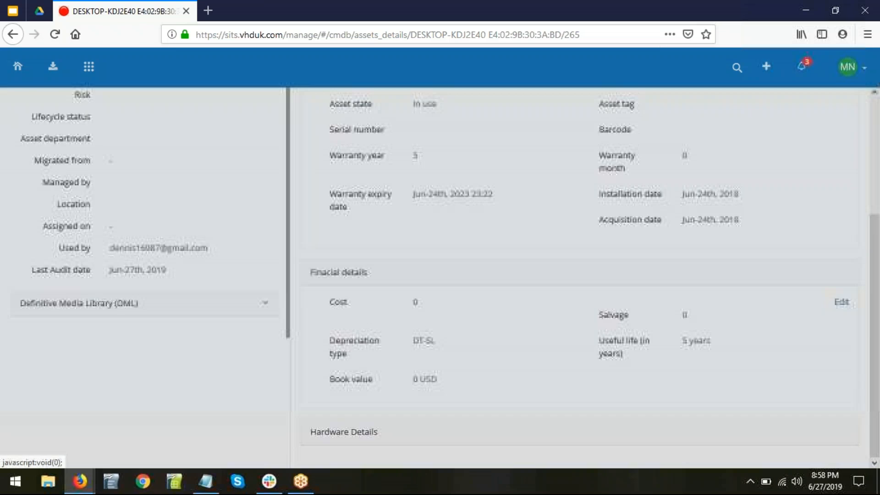
{"action": "double_click", "coordinate": [314, 145]}
{"action": "type", "text": "1000"}
{"action": "key", "text": "Tab"}
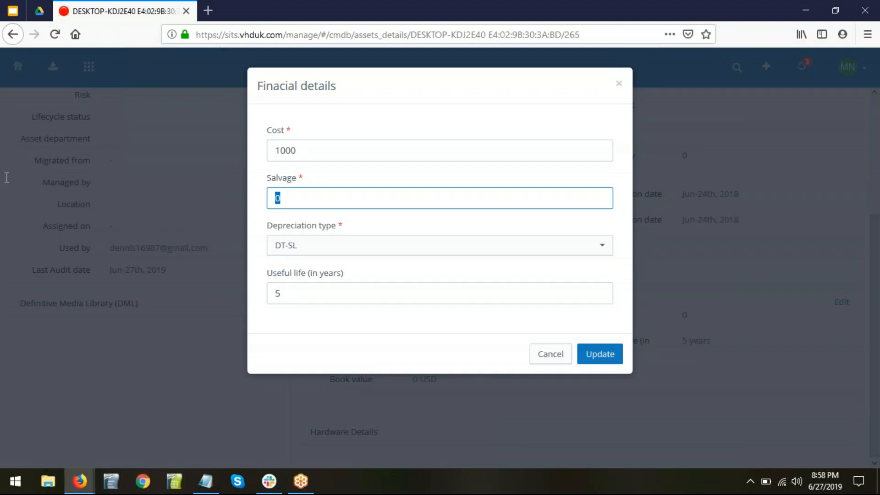
{"action": "type", "text": "50"}
Set the depreciation type to DT-DB and the useful life to 4 years, and save the financial details
{"action": "left_click", "coordinate": [373, 244]}
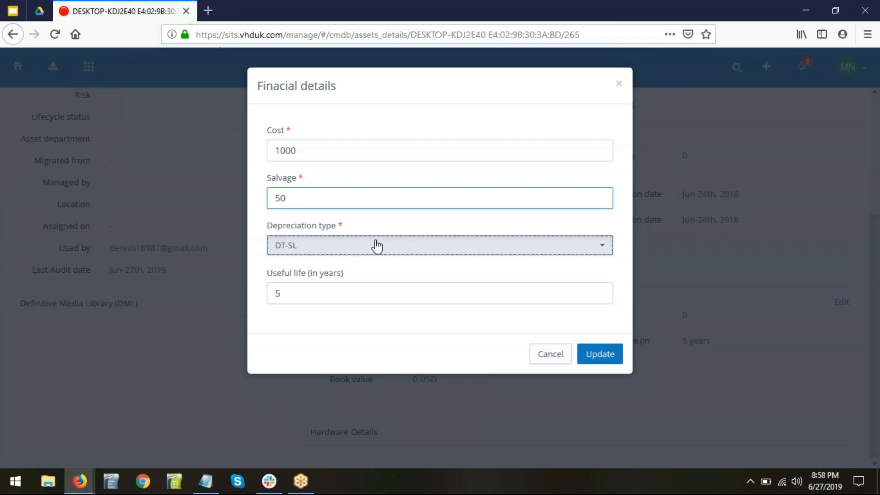
{"action": "left_click", "coordinate": [304, 291]}
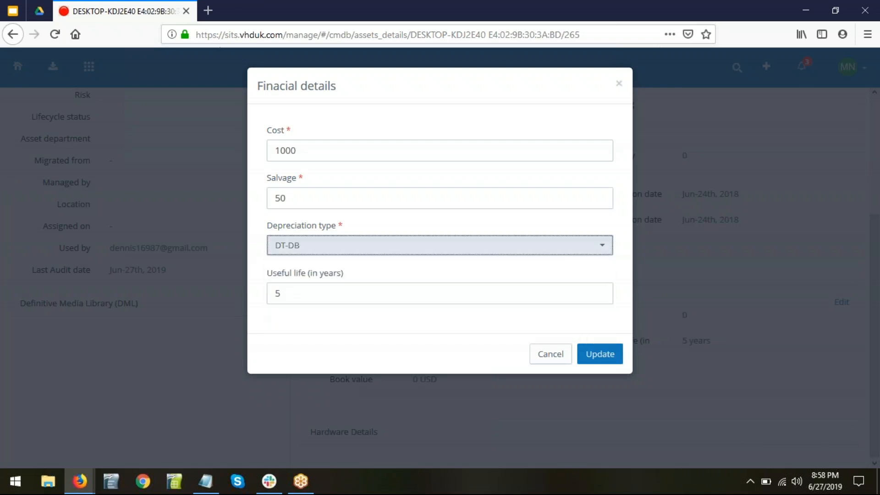
{"action": "left_click", "coordinate": [316, 296]}
{"action": "key", "text": "BackSpace"}
{"action": "type", "text": "4"}
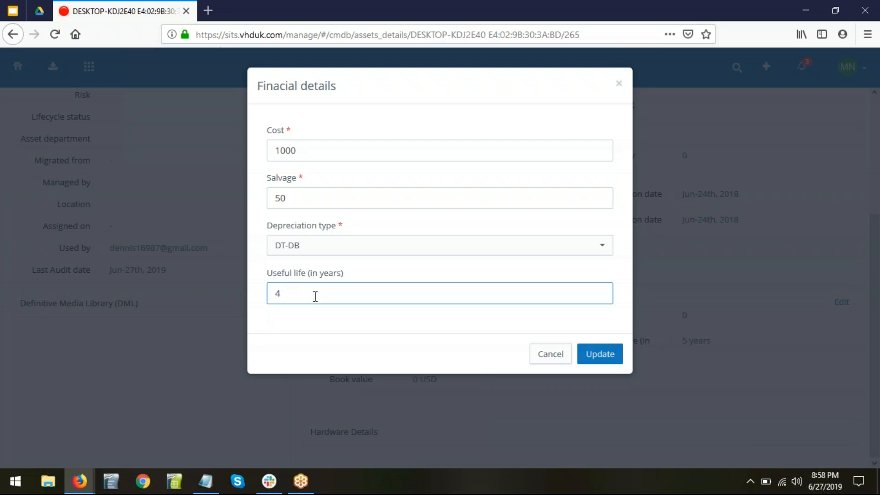
{"action": "left_click", "coordinate": [601, 361]}
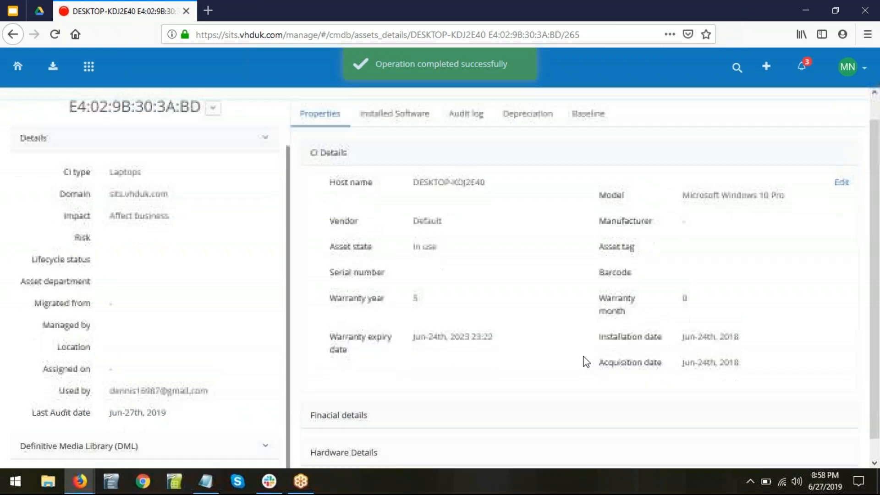
Review the laptop's financial details and examine its hardware details, including IP address, MAC address, processor and hard disk
{"action": "left_click", "coordinate": [471, 132]}
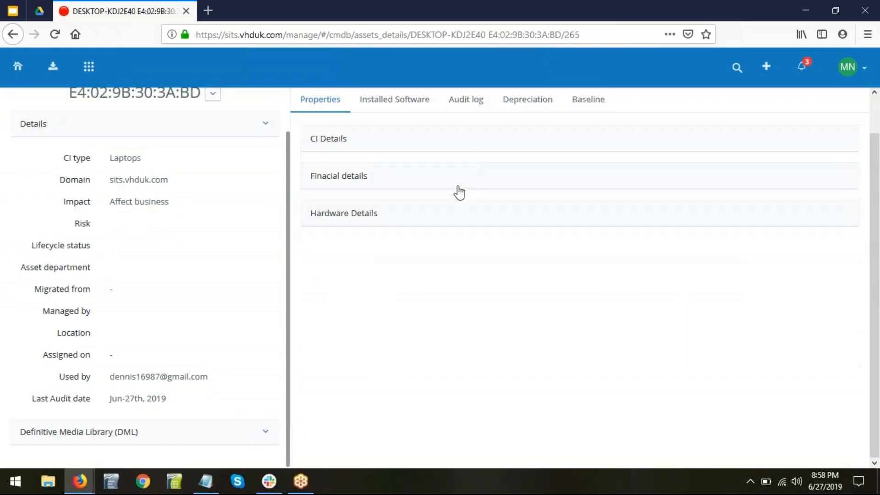
{"action": "left_click", "coordinate": [453, 177]}
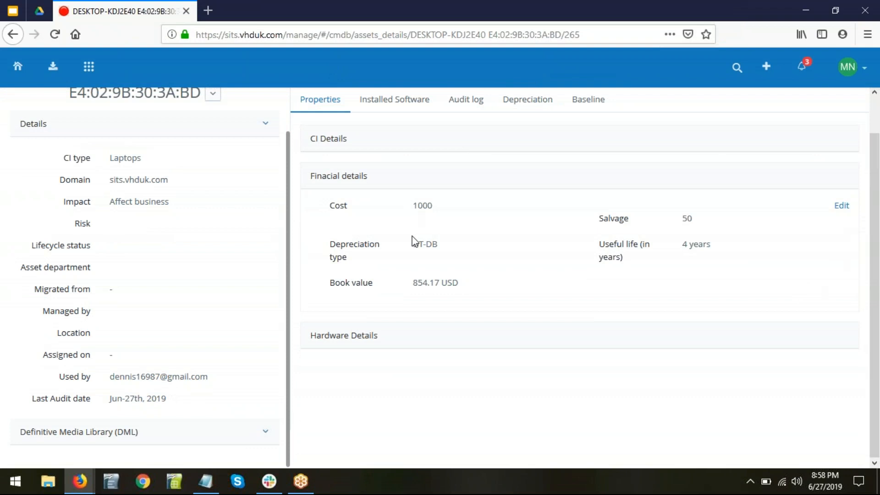
{"action": "left_click", "coordinate": [490, 183]}
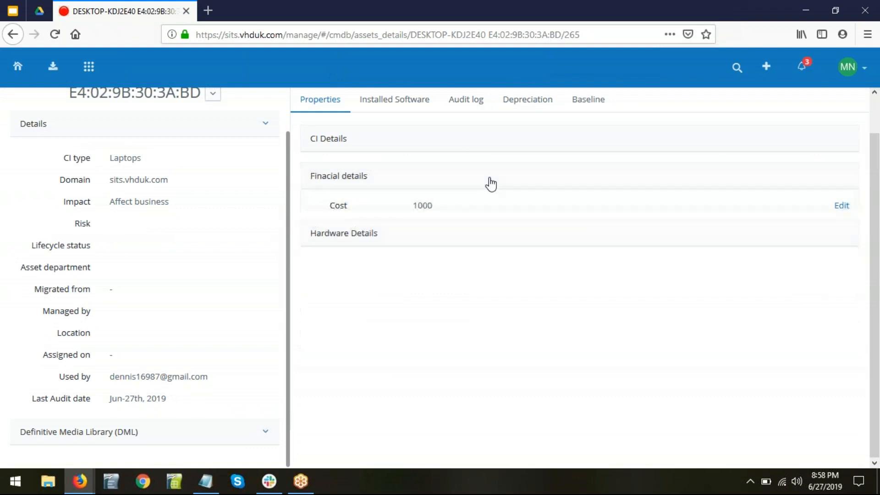
{"action": "left_click", "coordinate": [436, 218]}
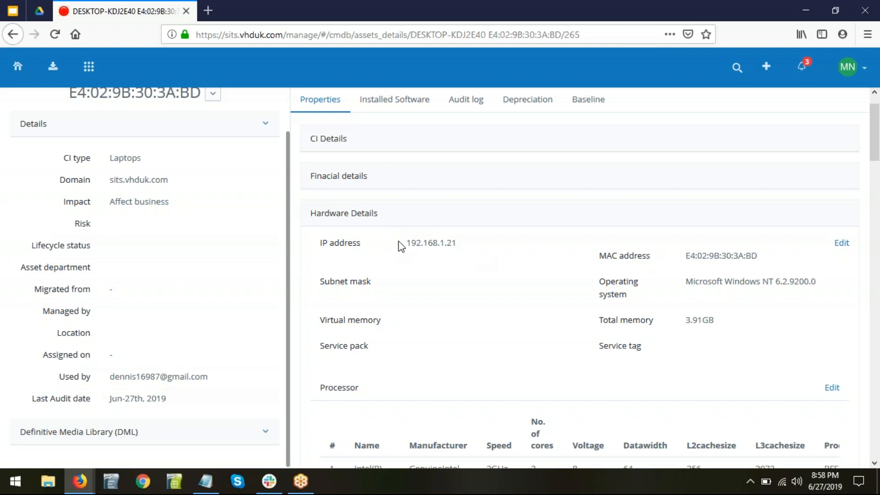
{"action": "left_click_drag", "start_coordinate": [398, 243], "coordinate": [456, 242]}
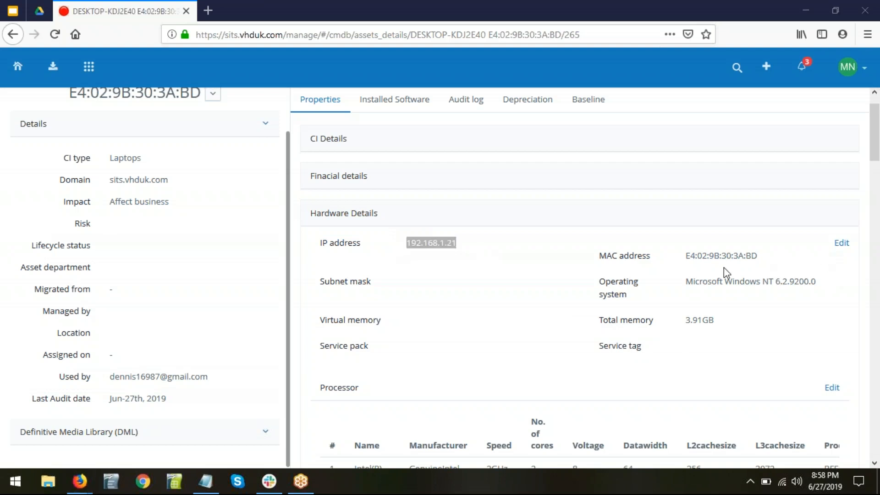
{"action": "left_click_drag", "start_coordinate": [679, 255], "coordinate": [763, 257]}
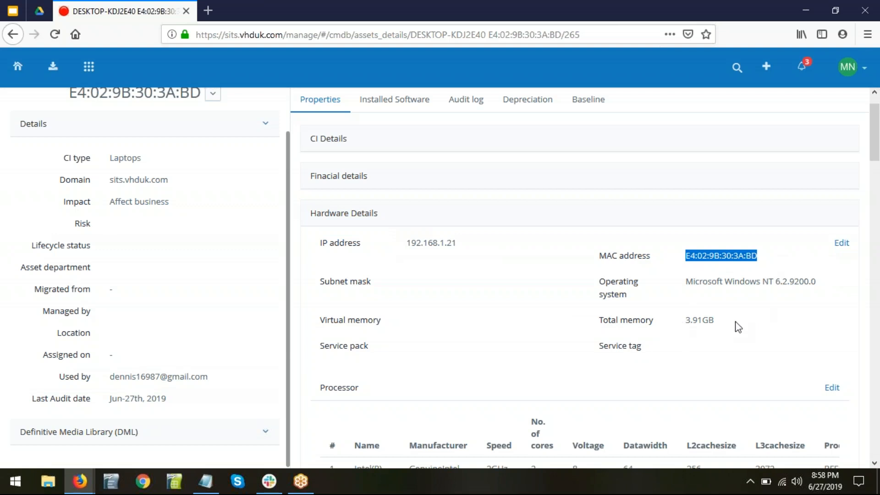
{"action": "left_click", "coordinate": [724, 355]}
{"action": "scroll", "coordinate": [724, 355], "scroll_direction": "down", "scroll_amount": 5}
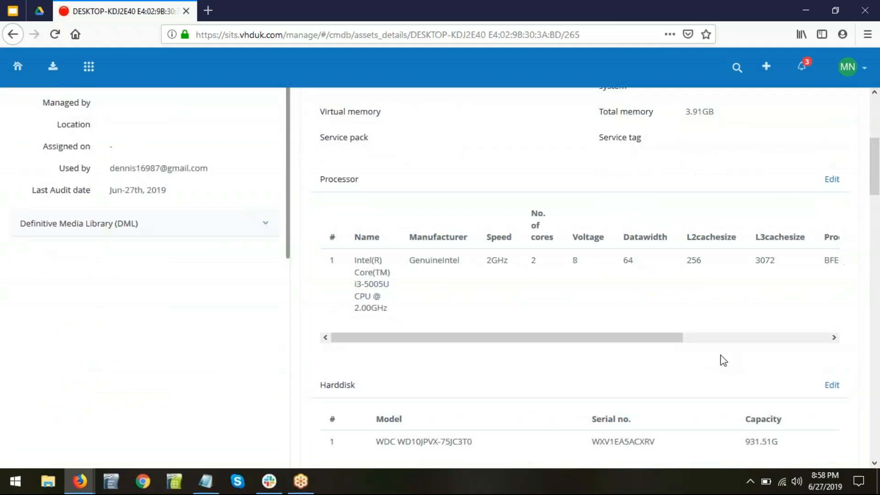
Examine the laptop's hard disk, network adapter and keyboard details in its hardware properties
{"action": "scroll", "coordinate": [432, 256], "scroll_direction": "down", "scroll_amount": 5}
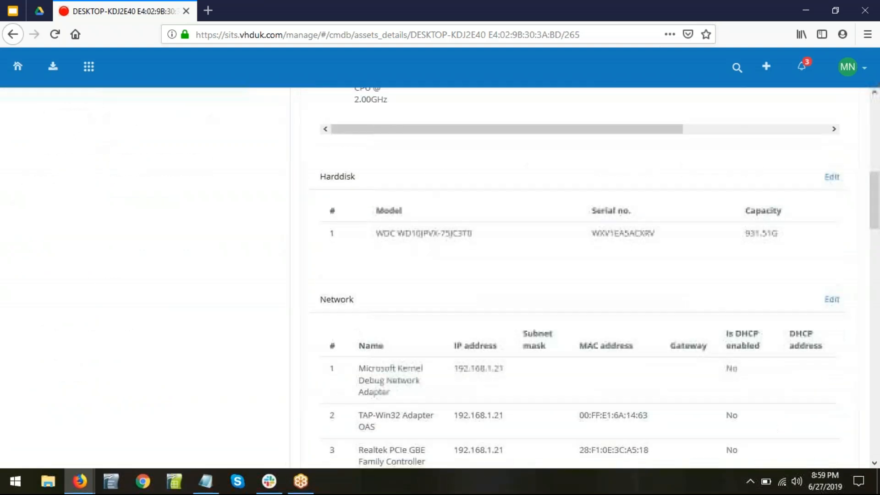
{"action": "scroll", "coordinate": [467, 306], "scroll_direction": "down", "scroll_amount": 12}
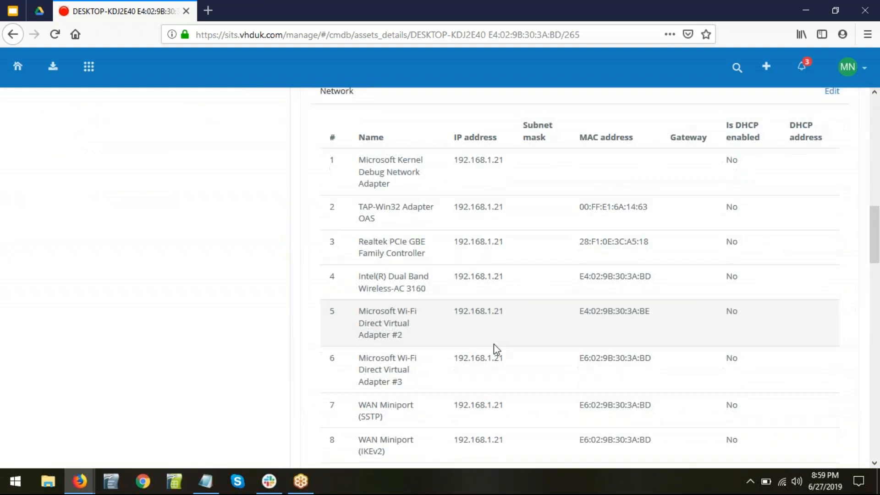
{"action": "scroll", "coordinate": [494, 351], "scroll_direction": "down", "scroll_amount": 2}
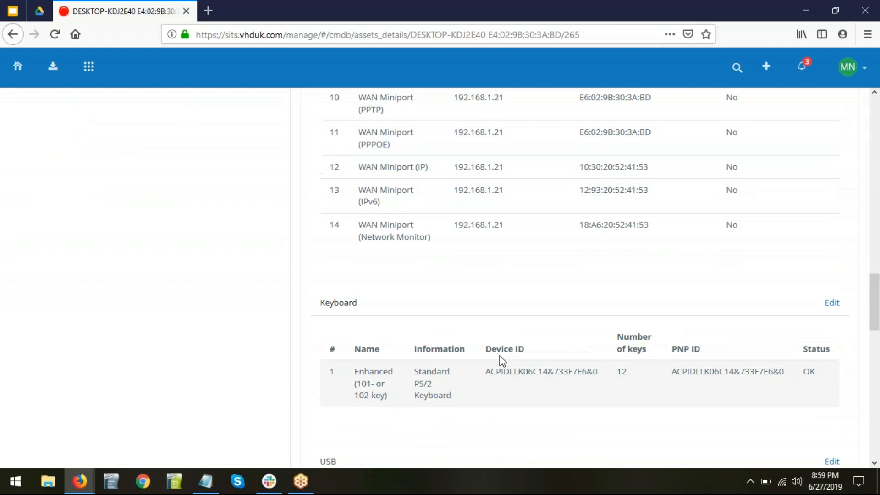
{"action": "scroll", "coordinate": [498, 357], "scroll_direction": "up", "scroll_amount": 5}
{"action": "scroll", "coordinate": [501, 360], "scroll_direction": "up", "scroll_amount": 7}
{"action": "scroll", "coordinate": [499, 355], "scroll_direction": "up", "scroll_amount": 10}
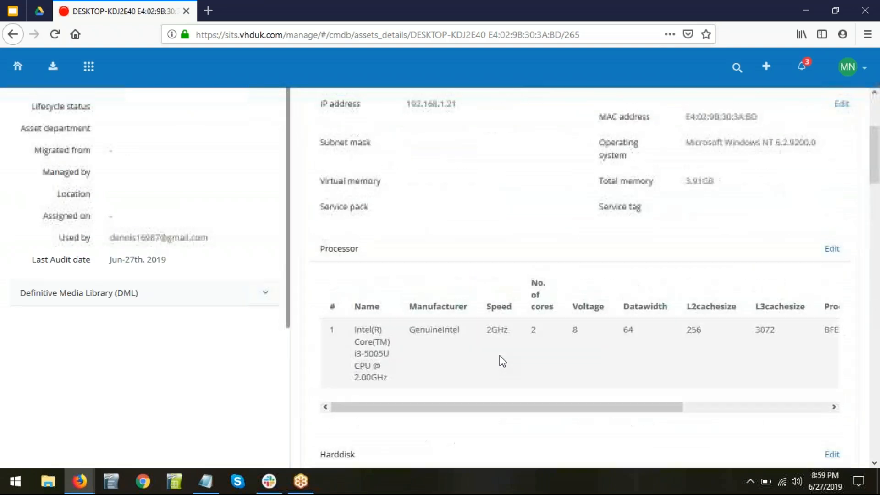
Show the software installed on the laptop and look through the full list with versions
{"action": "left_click", "coordinate": [392, 154]}
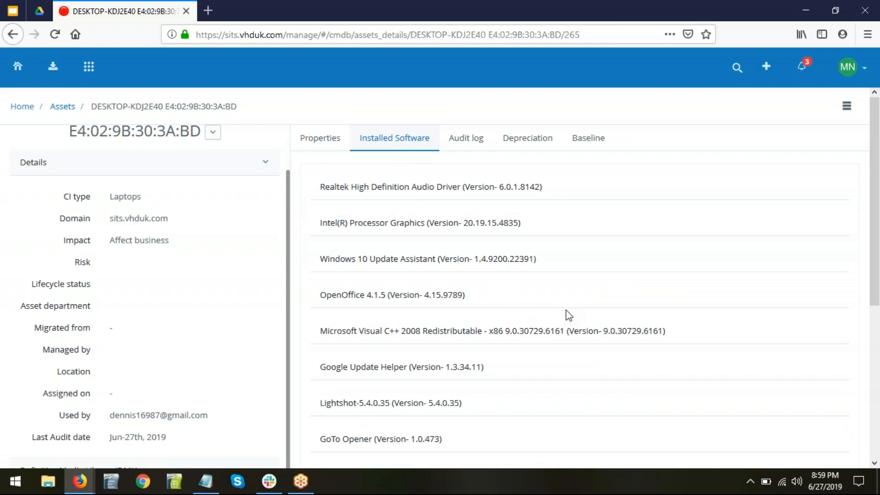
{"action": "scroll", "coordinate": [580, 328], "scroll_direction": "down", "scroll_amount": 3}
{"action": "scroll", "coordinate": [580, 328], "scroll_direction": "down", "scroll_amount": 3}
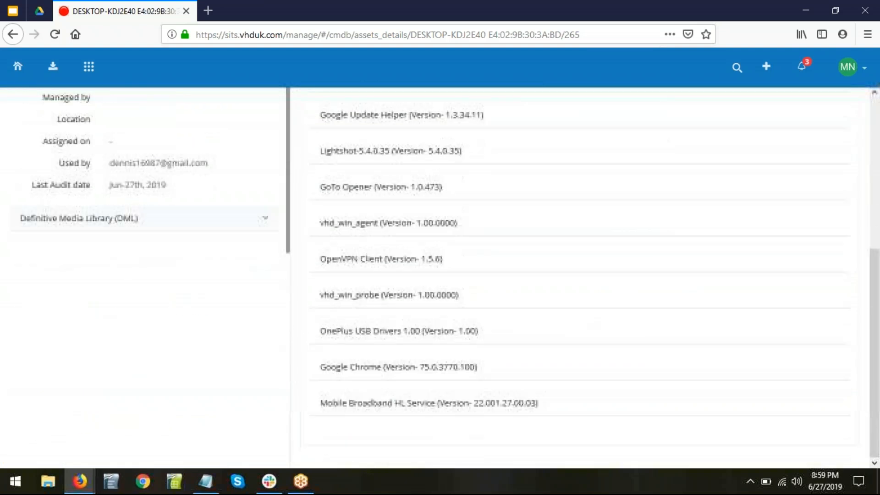
{"action": "scroll", "coordinate": [581, 346], "scroll_direction": "up", "scroll_amount": 5}
{"action": "scroll", "coordinate": [581, 345], "scroll_direction": "up", "scroll_amount": 1}
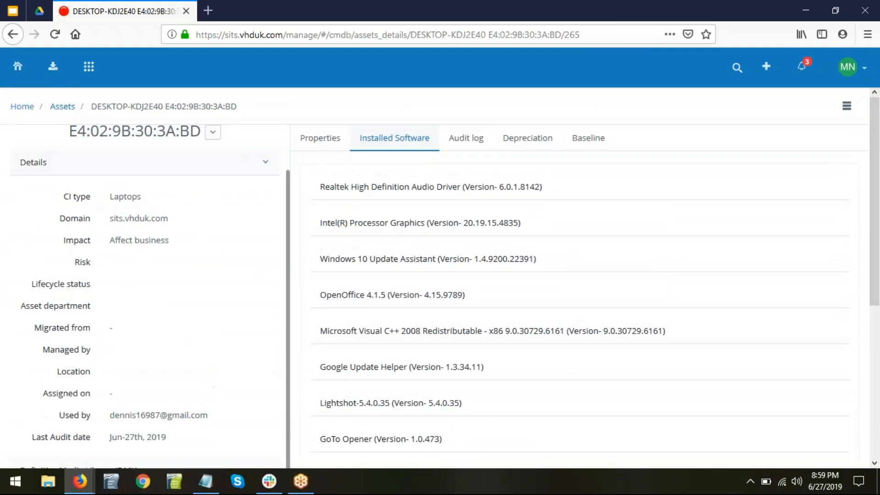
{"action": "scroll", "coordinate": [562, 334], "scroll_direction": "down", "scroll_amount": 6}
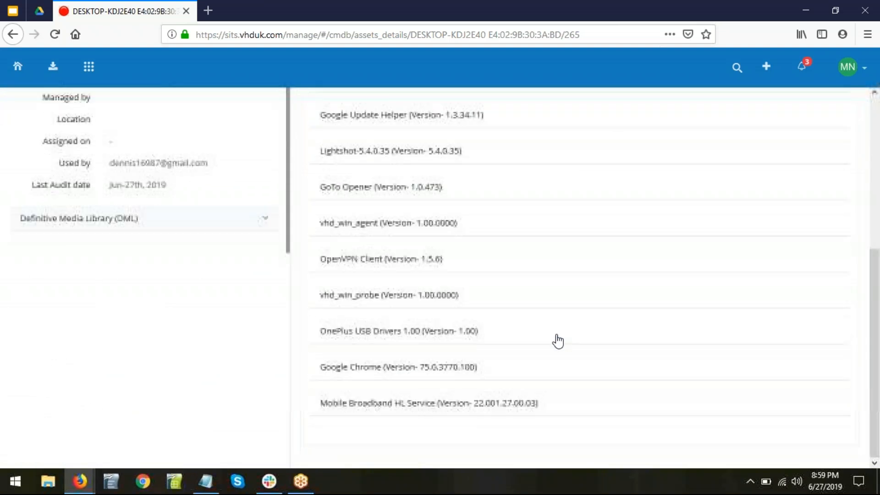
Expand the Google Chrome entry, examine its installation and license details and authorization options, and collapse it again
{"action": "left_click", "coordinate": [392, 367]}
{"action": "scroll", "coordinate": [632, 354], "scroll_direction": "down", "scroll_amount": 4}
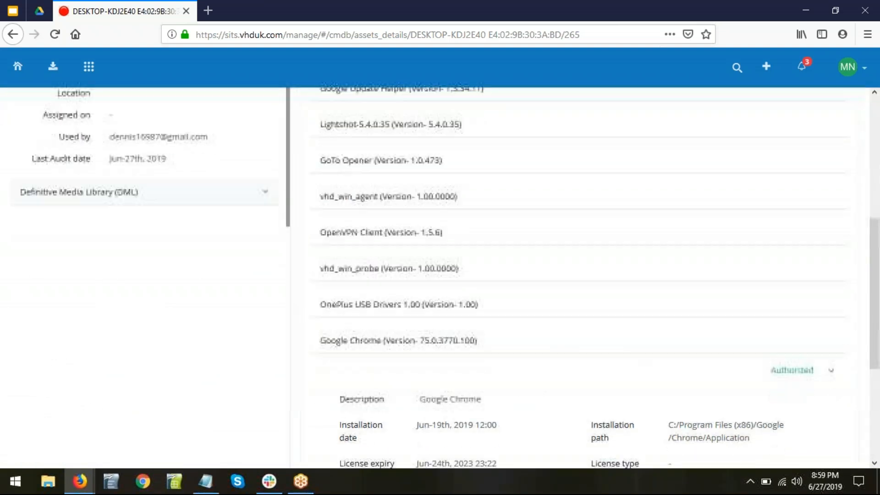
{"action": "scroll", "coordinate": [630, 349], "scroll_direction": "down", "scroll_amount": 1}
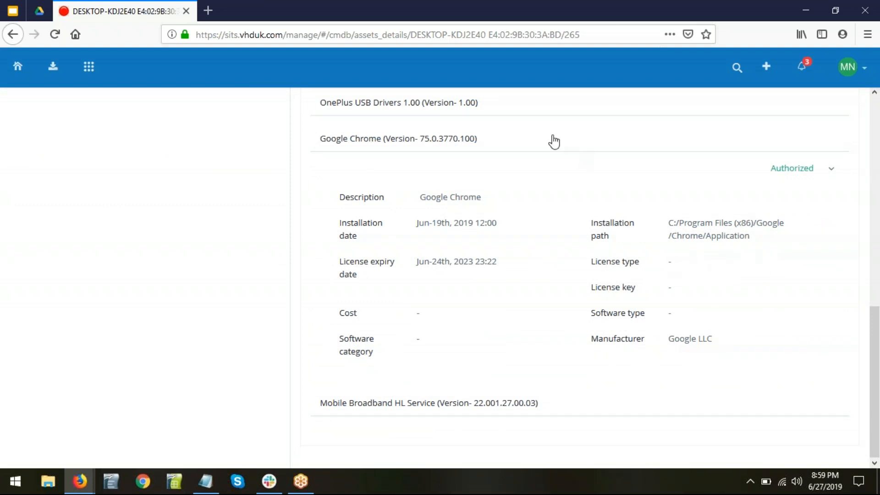
{"action": "left_click", "coordinate": [831, 170]}
{"action": "left_click", "coordinate": [651, 179]}
{"action": "left_click", "coordinate": [519, 137]}
{"action": "scroll", "coordinate": [516, 301], "scroll_direction": "up", "scroll_amount": 5}
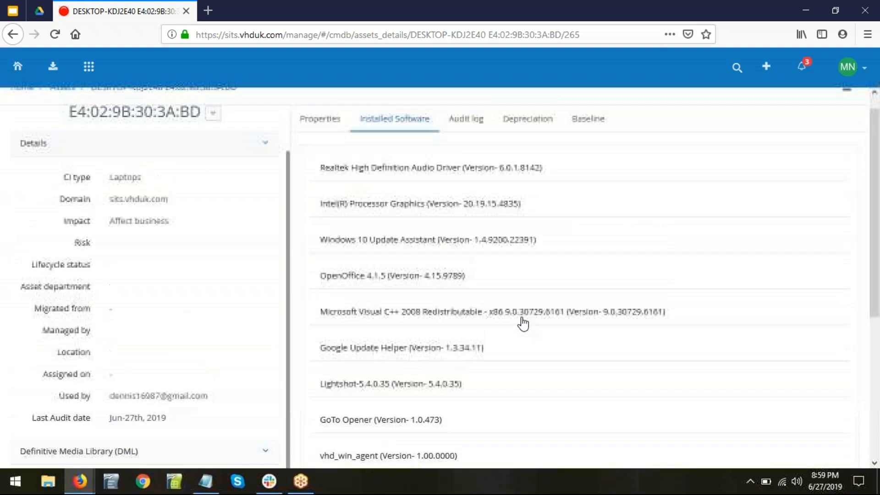
Review the laptop's audit log, and reload the asset page to examine its updated yearly depreciation schedule
{"action": "left_click", "coordinate": [467, 139]}
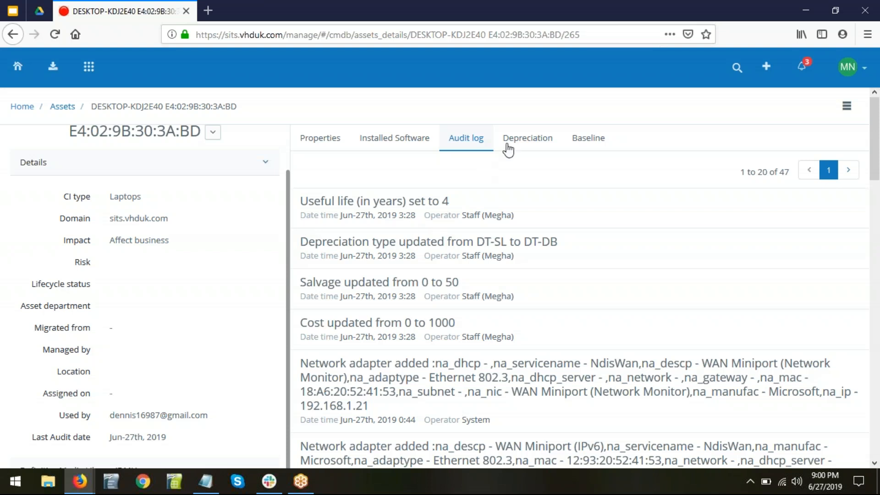
{"action": "left_click", "coordinate": [509, 145]}
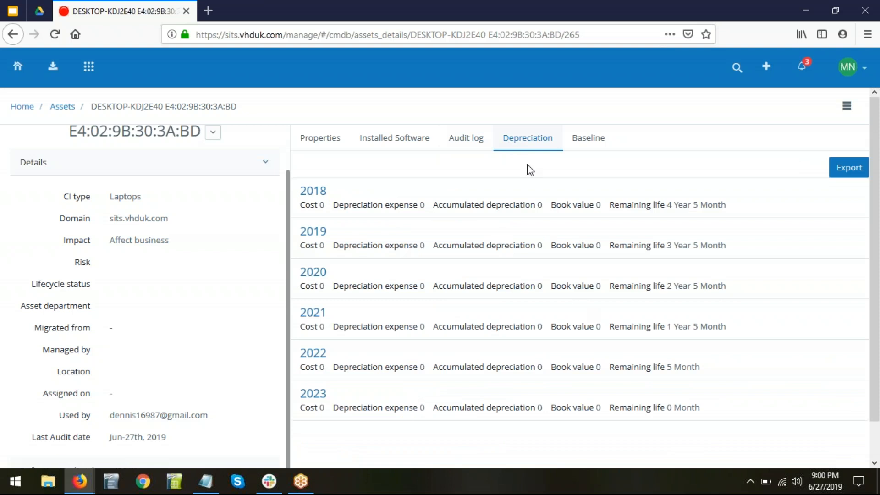
{"action": "left_click", "coordinate": [55, 34]}
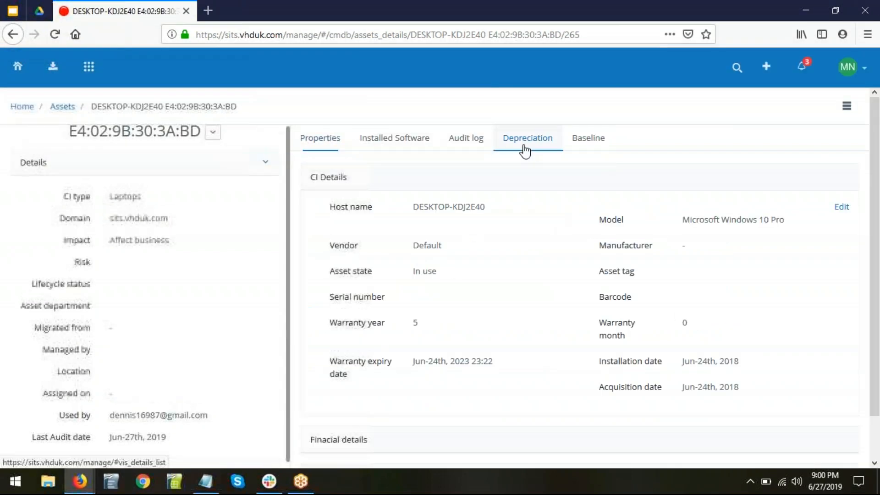
{"action": "left_click", "coordinate": [532, 147]}
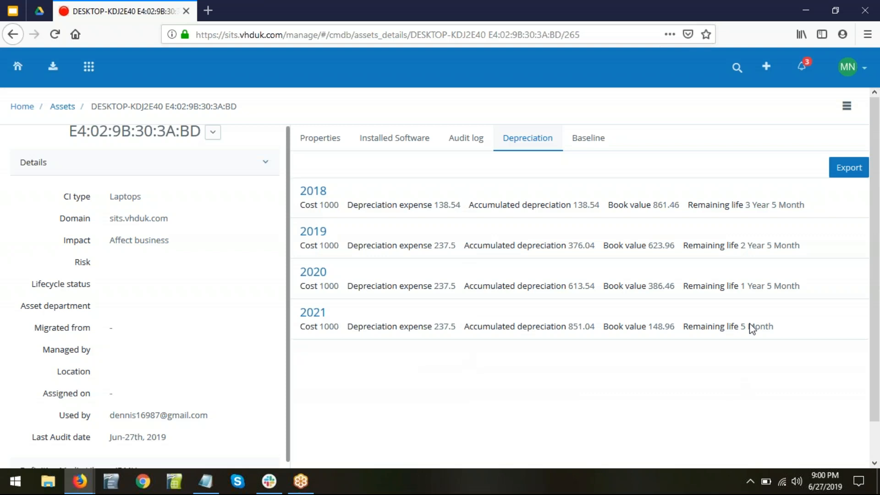
Compare the laptop's baseline values with its current values, including name, cost and salvage
{"action": "left_click", "coordinate": [599, 143]}
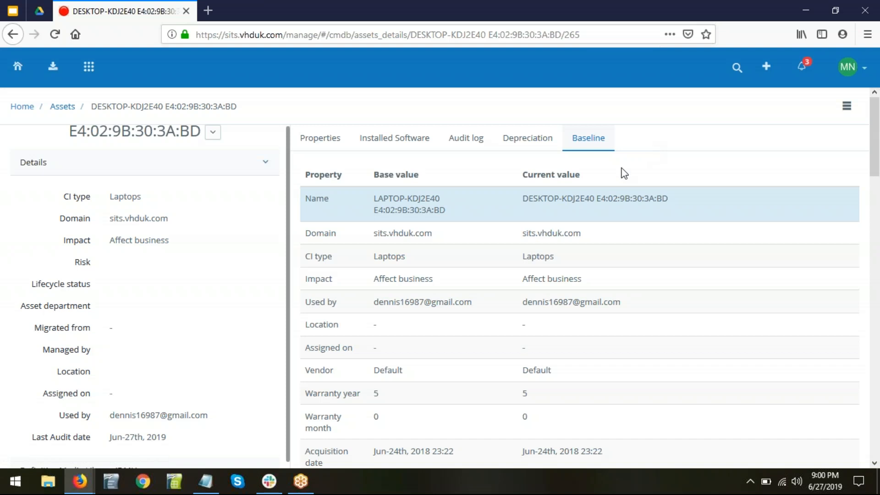
{"action": "scroll", "coordinate": [671, 357], "scroll_direction": "down", "scroll_amount": 6}
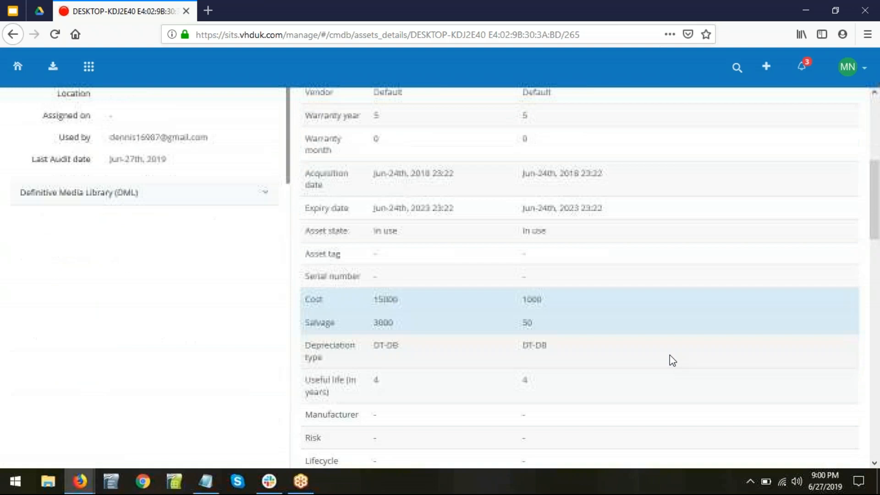
{"action": "scroll", "coordinate": [670, 355], "scroll_direction": "up", "scroll_amount": 3}
{"action": "scroll", "coordinate": [671, 362], "scroll_direction": "up", "scroll_amount": 3}
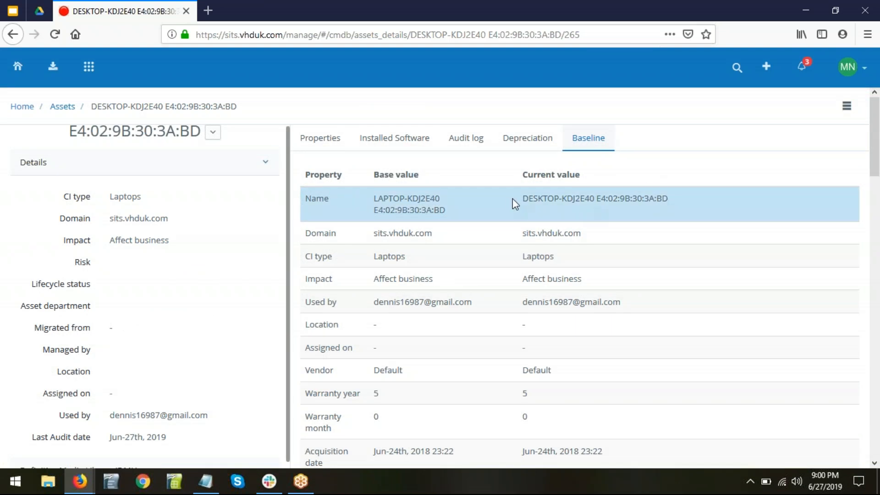
Add a CI attribute named Color with the value Red to the laptop asset
{"action": "left_click", "coordinate": [852, 109]}
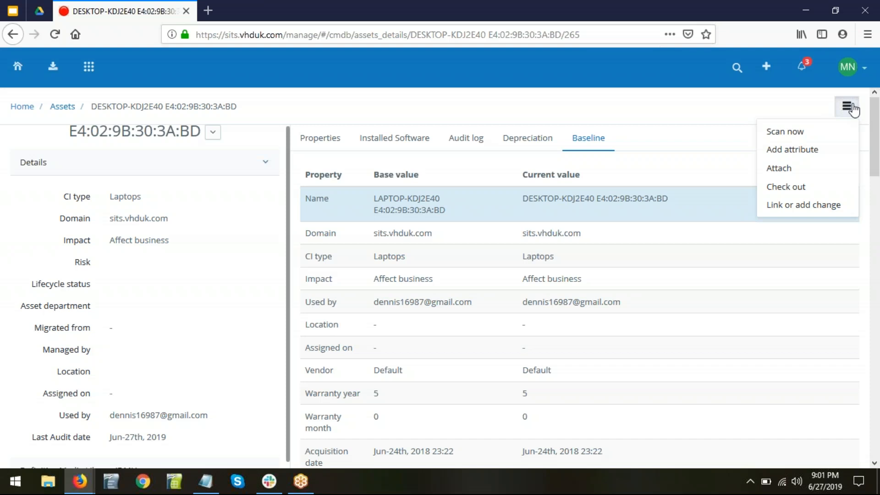
{"action": "left_click", "coordinate": [806, 155]}
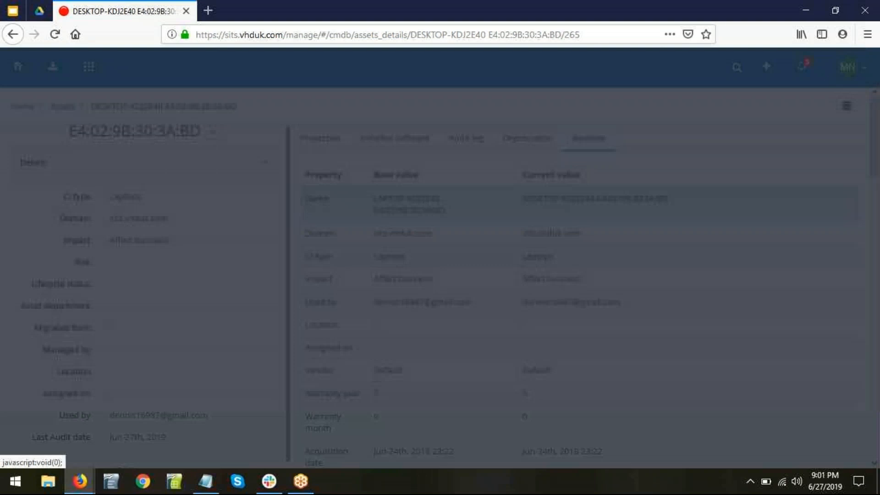
{"action": "left_click", "coordinate": [319, 142]}
{"action": "type", "text": "Color"}
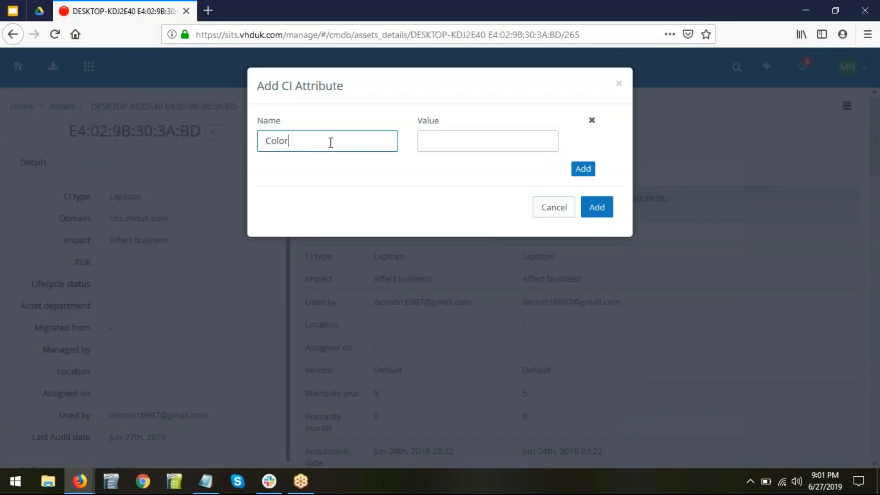
{"action": "left_click", "coordinate": [464, 142]}
{"action": "type", "text": "Red"}
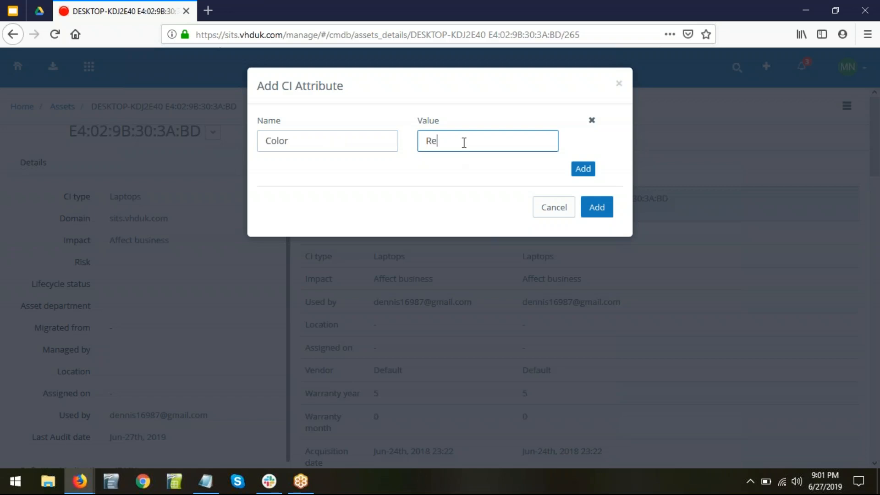
{"action": "left_click", "coordinate": [596, 211]}
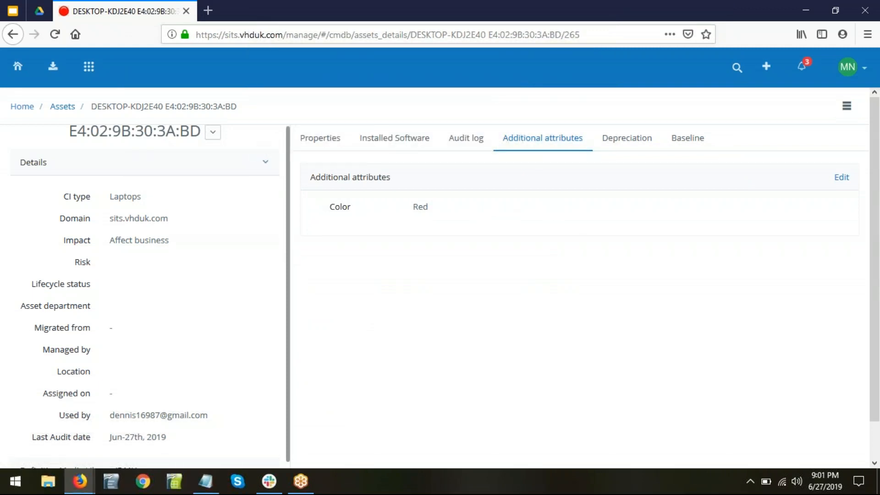
View the relationship types available for attaching to the laptop, and close the list without attaching one
{"action": "left_click", "coordinate": [847, 106]}
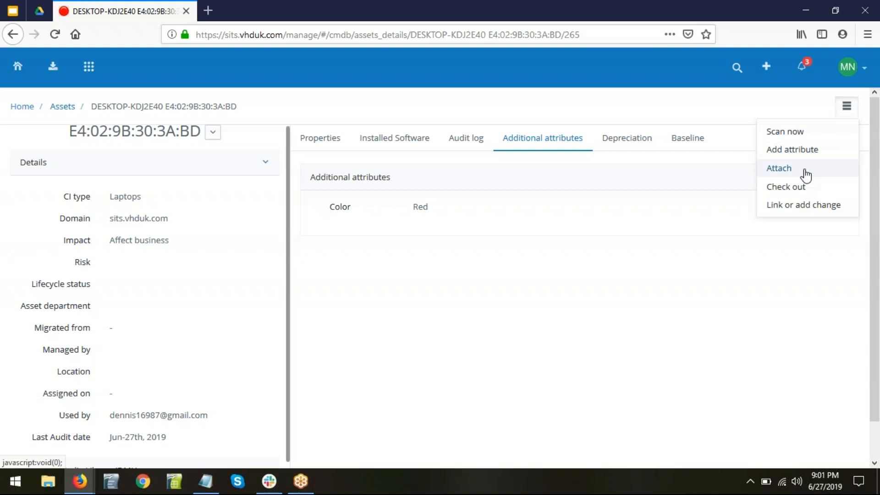
{"action": "left_click", "coordinate": [779, 168]}
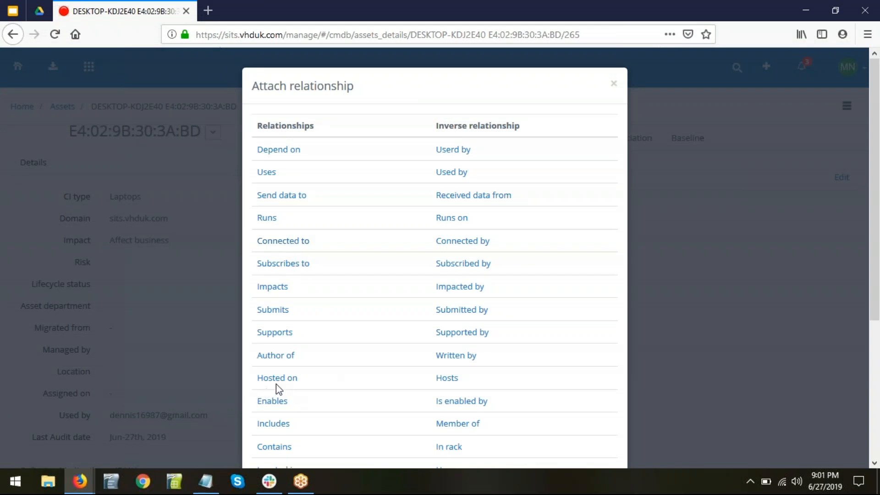
{"action": "left_click", "coordinate": [613, 86]}
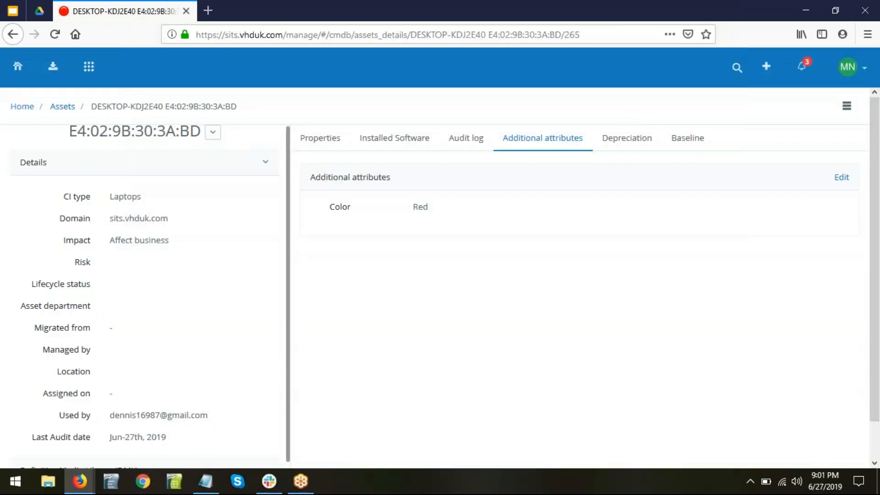
Return from the laptop's details to the Assets summary page
{"action": "left_click", "coordinate": [92, 69]}
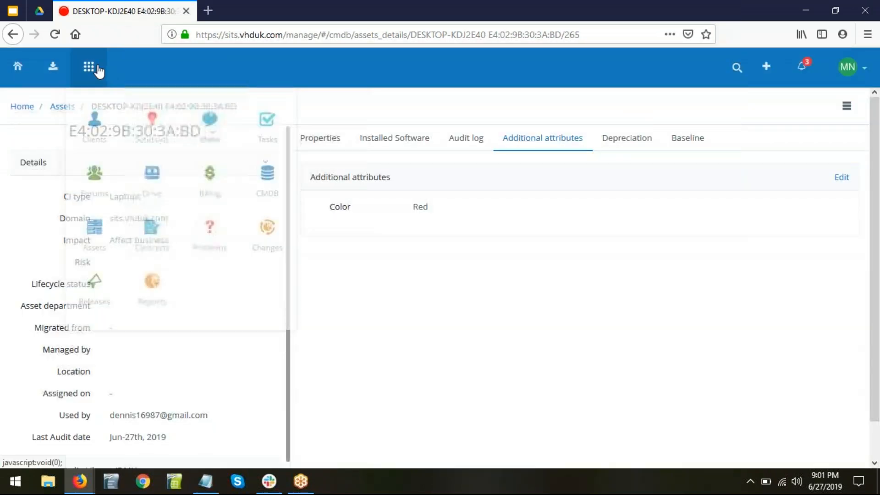
{"action": "left_click", "coordinate": [397, 95]}
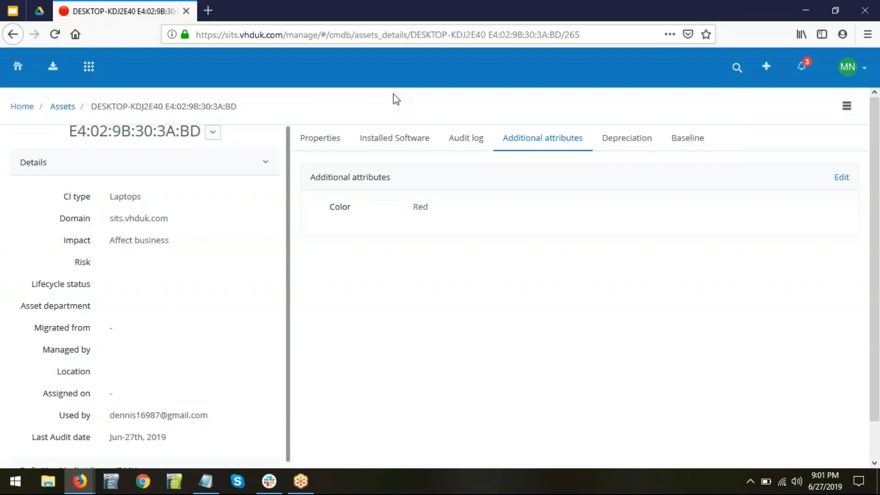
{"action": "left_click", "coordinate": [61, 108]}
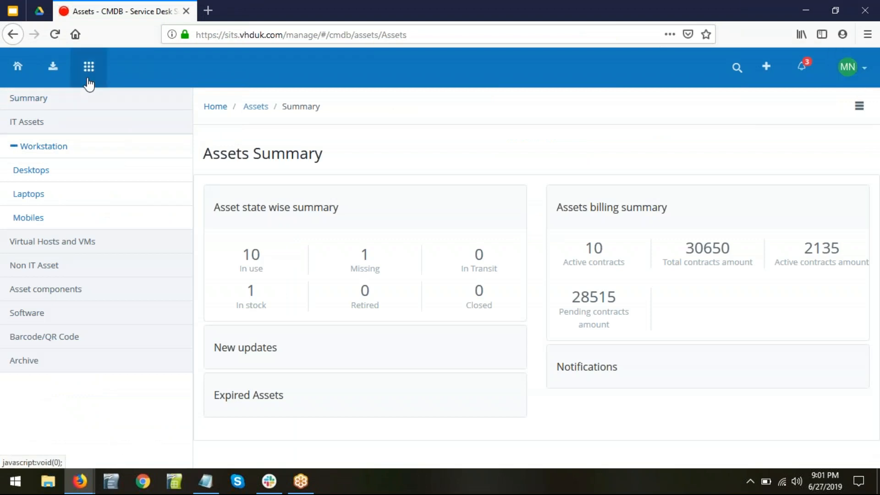
Open the ITIL automation list from the Automation section of the settings
{"action": "left_click", "coordinate": [855, 78]}
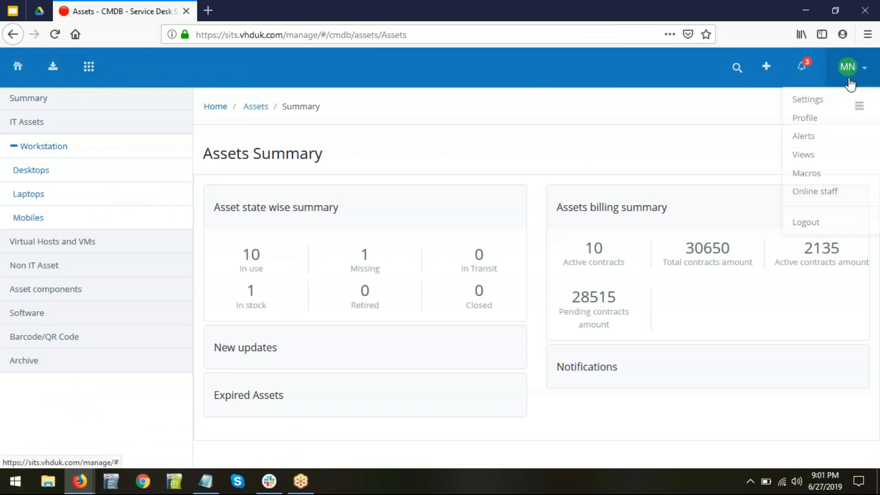
{"action": "left_click", "coordinate": [819, 101]}
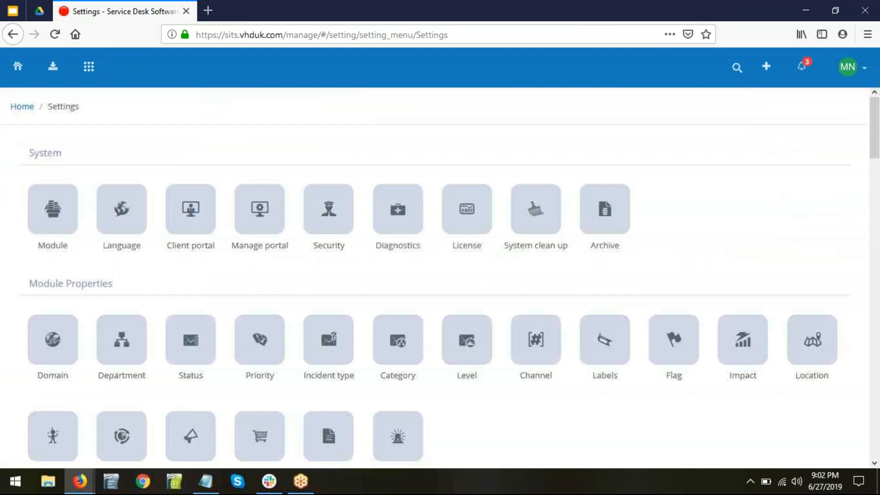
{"action": "scroll", "coordinate": [732, 259], "scroll_direction": "down", "scroll_amount": 3}
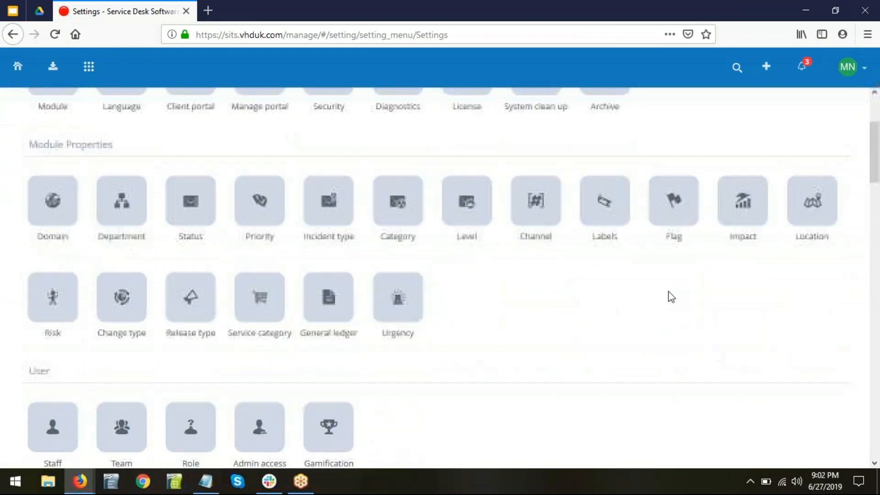
{"action": "scroll", "coordinate": [669, 294], "scroll_direction": "down", "scroll_amount": 2}
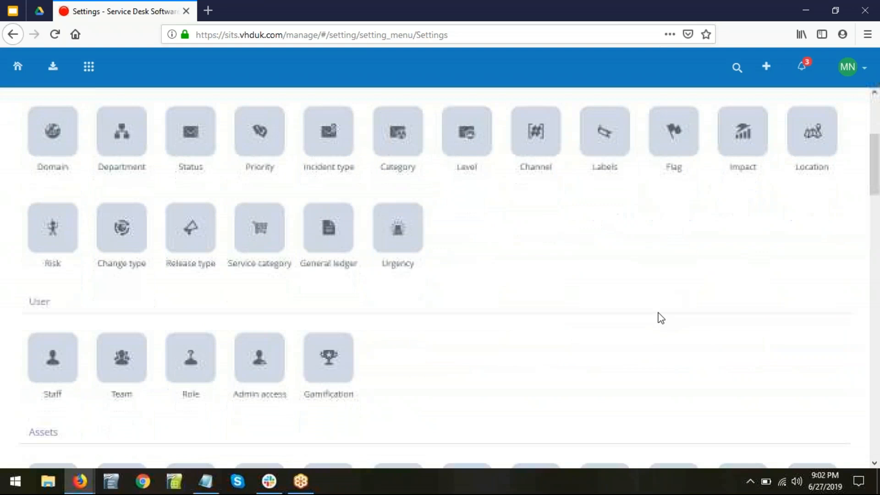
{"action": "scroll", "coordinate": [660, 318], "scroll_direction": "down", "scroll_amount": 10}
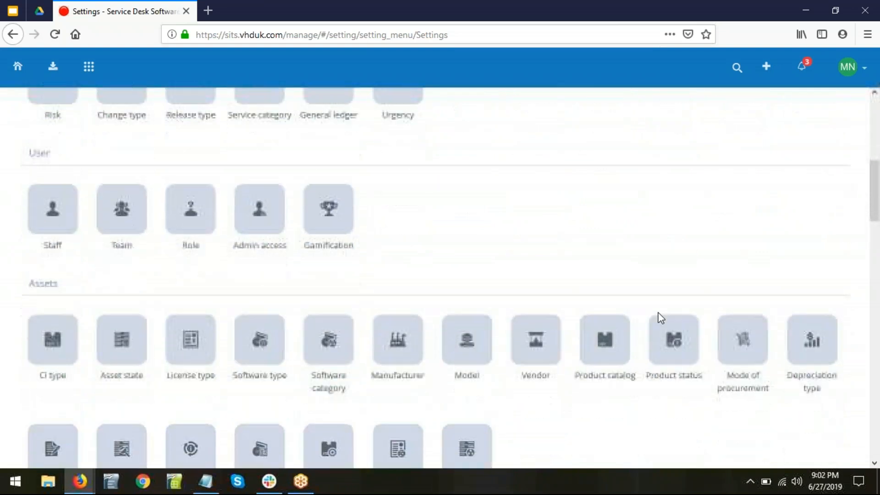
{"action": "scroll", "coordinate": [660, 317], "scroll_direction": "down", "scroll_amount": 5}
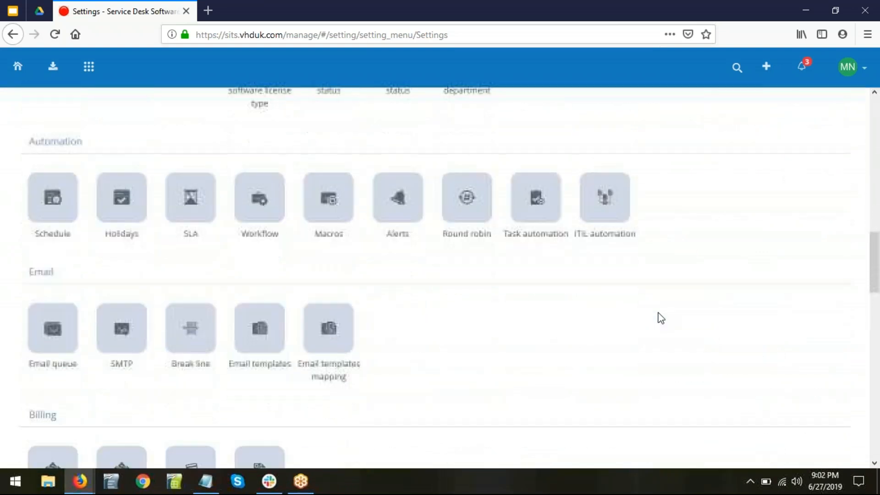
{"action": "scroll", "coordinate": [660, 318], "scroll_direction": "down", "scroll_amount": 2}
{"action": "scroll", "coordinate": [661, 318], "scroll_direction": "up", "scroll_amount": 3}
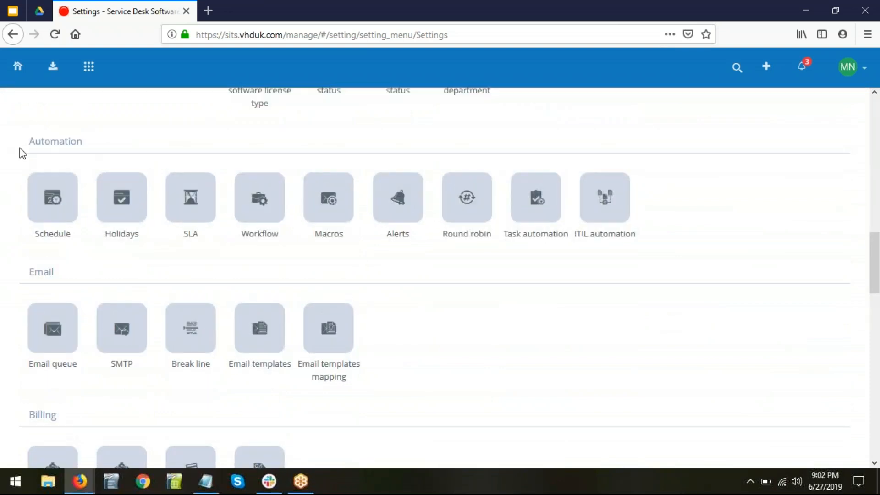
{"action": "left_click_drag", "start_coordinate": [20, 151], "coordinate": [121, 144]}
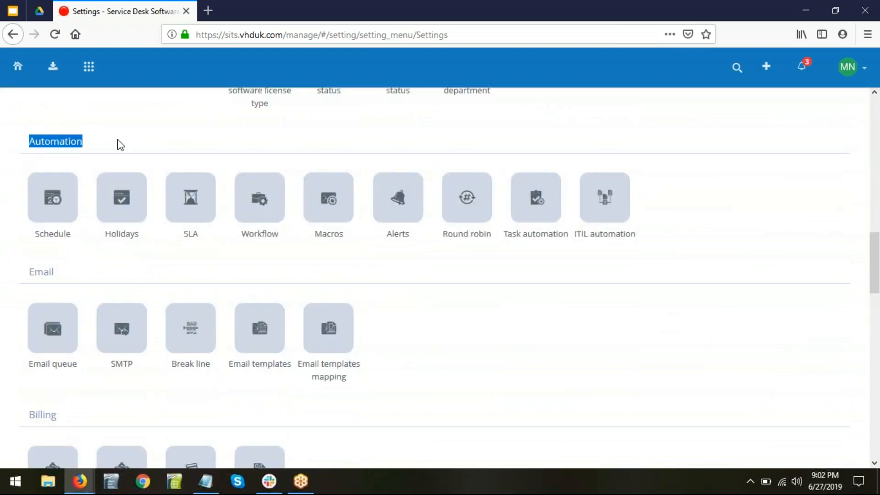
{"action": "left_click", "coordinate": [607, 210]}
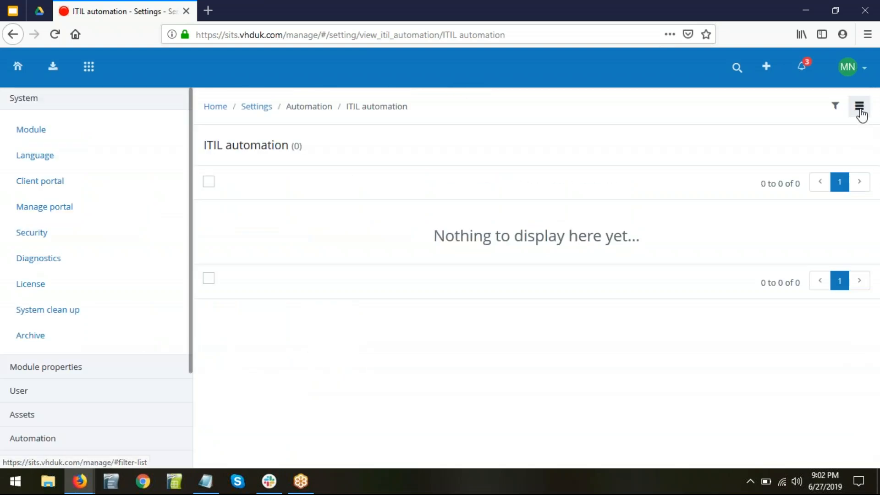
Open a new ITIL automation form and look through its event options as far as the asset and data wiping events
{"action": "left_click", "coordinate": [860, 113]}
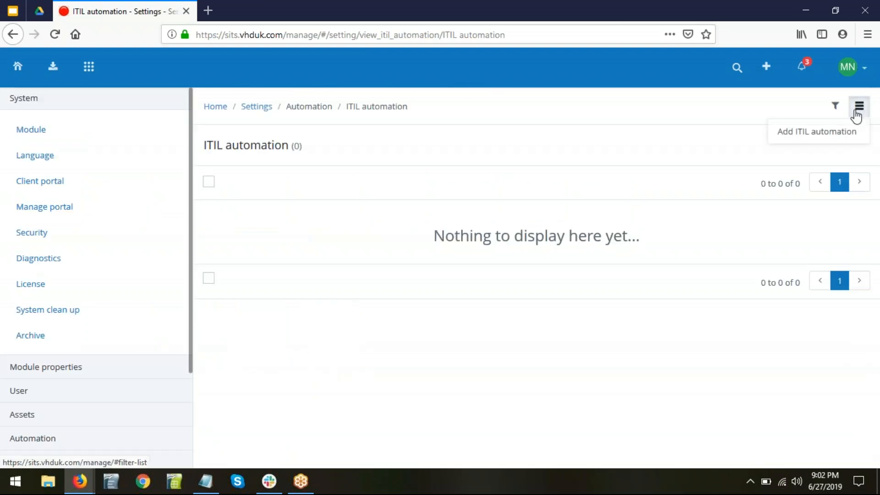
{"action": "left_click", "coordinate": [823, 136]}
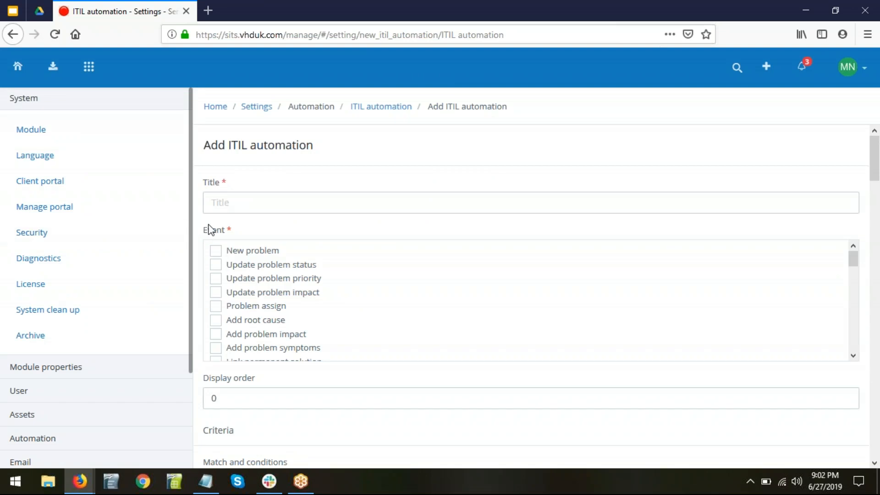
{"action": "scroll", "coordinate": [353, 433], "scroll_direction": "down", "scroll_amount": 5}
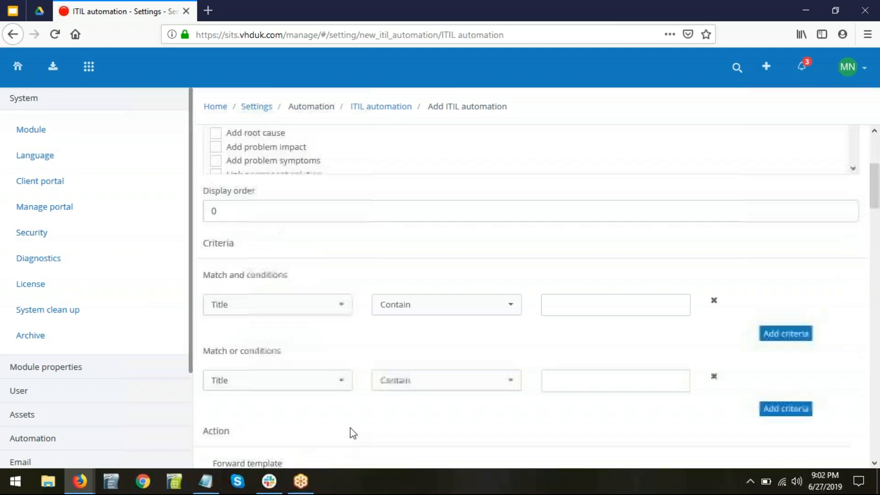
{"action": "scroll", "coordinate": [339, 410], "scroll_direction": "up", "scroll_amount": 5}
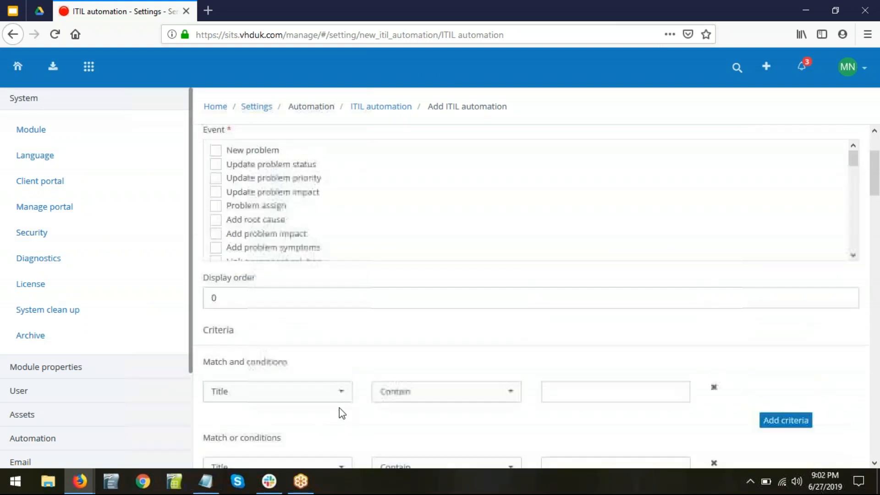
{"action": "scroll", "coordinate": [339, 324], "scroll_direction": "down", "scroll_amount": 10}
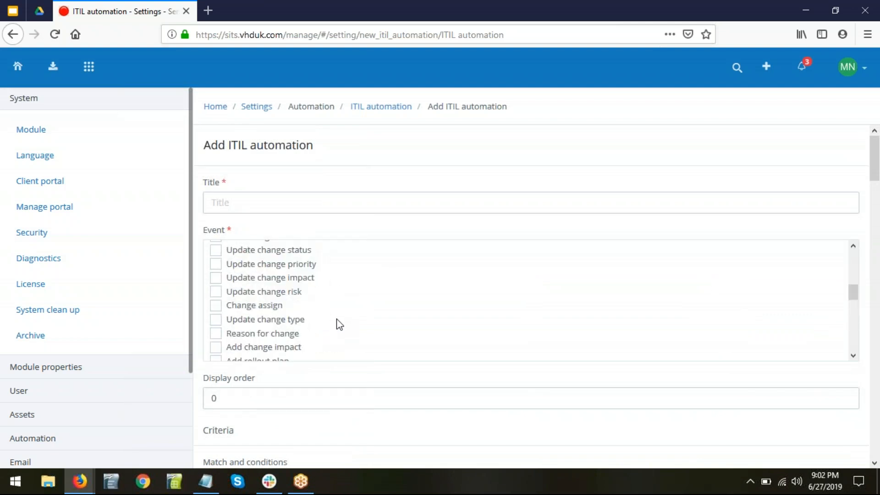
{"action": "scroll", "coordinate": [339, 324], "scroll_direction": "down", "scroll_amount": 8}
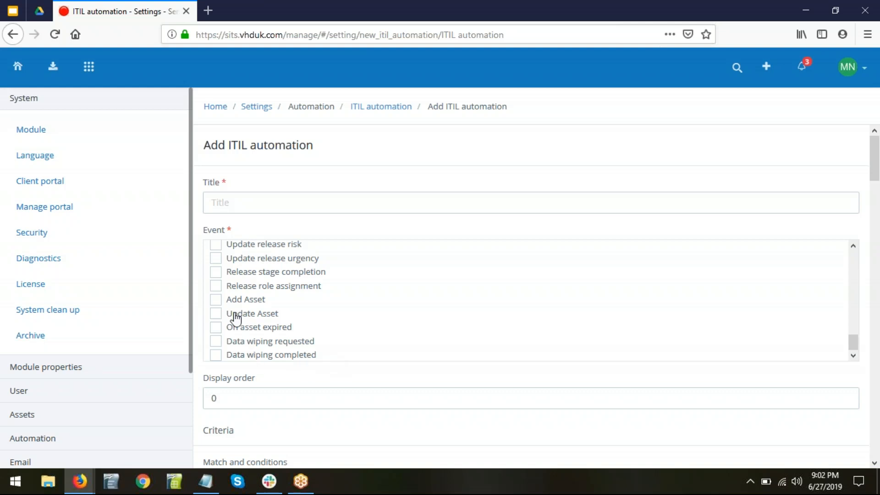
Browse the fields available for the first match-and condition, including the asset-related ones, and close the list without choosing one
{"action": "scroll", "coordinate": [493, 410], "scroll_direction": "down", "scroll_amount": 5}
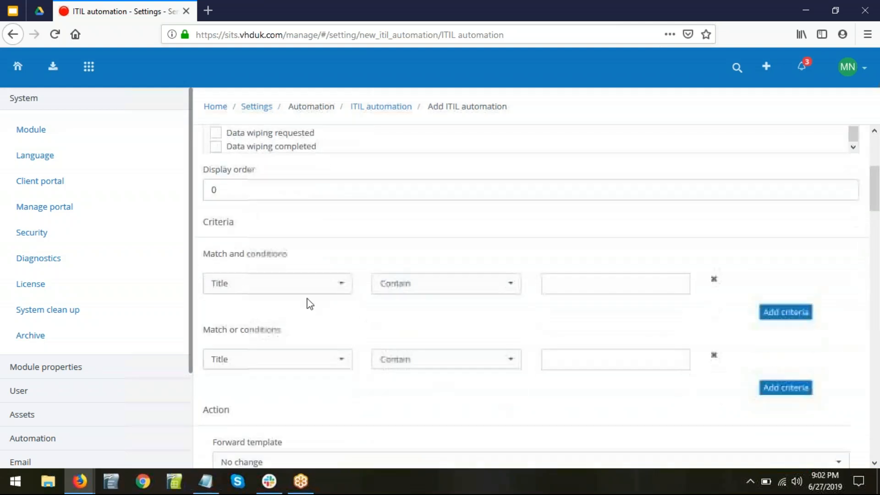
{"action": "left_click", "coordinate": [343, 291]}
{"action": "scroll", "coordinate": [295, 241], "scroll_direction": "down", "scroll_amount": 3}
{"action": "scroll", "coordinate": [297, 241], "scroll_direction": "down", "scroll_amount": 10}
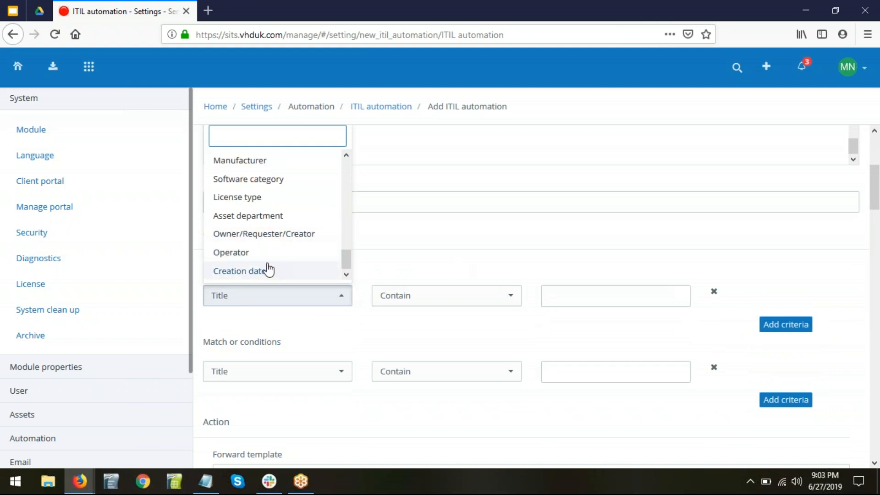
{"action": "scroll", "coordinate": [269, 270], "scroll_direction": "up", "scroll_amount": 3}
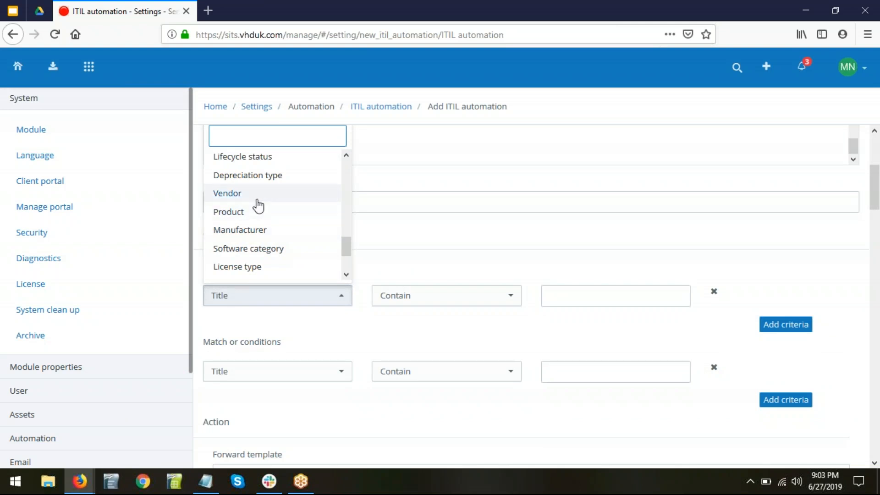
{"action": "scroll", "coordinate": [272, 235], "scroll_direction": "up", "scroll_amount": 2}
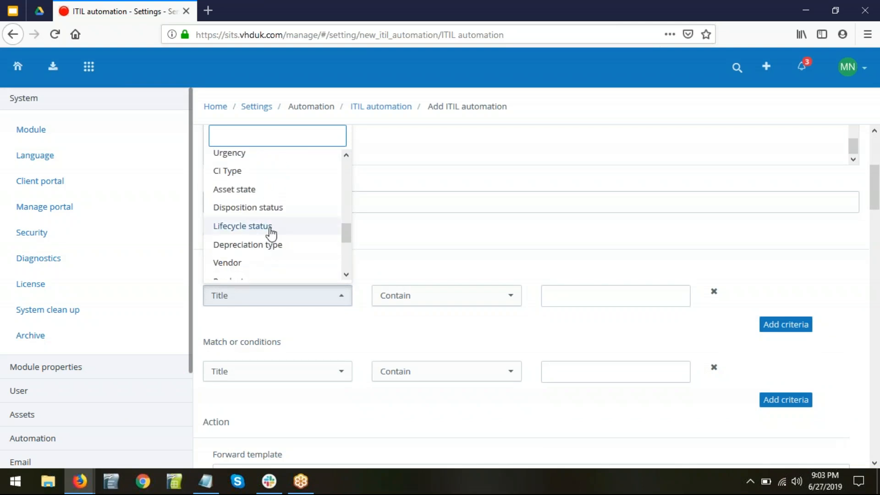
{"action": "left_click", "coordinate": [450, 236]}
Review the actions an ITIL automation can perform, from forwarding and staff assignment to asset field changes and change approvals
{"action": "scroll", "coordinate": [451, 293], "scroll_direction": "down", "scroll_amount": 8}
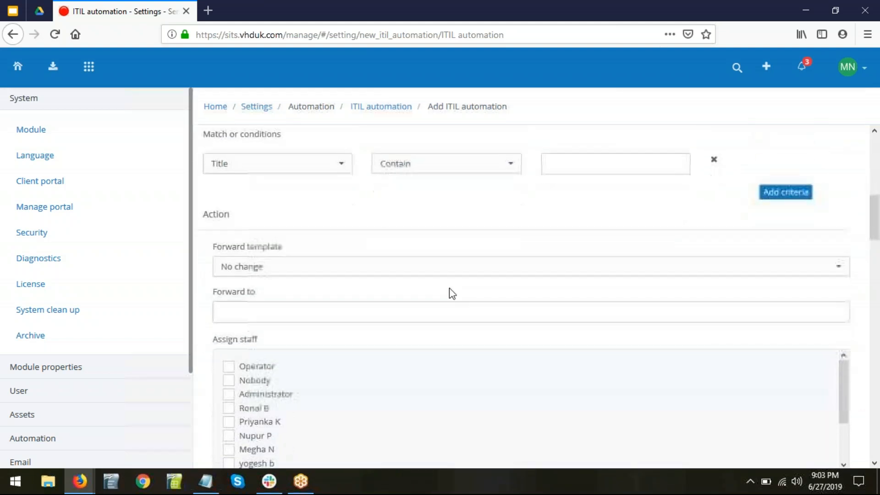
{"action": "scroll", "coordinate": [434, 394], "scroll_direction": "up", "scroll_amount": 3}
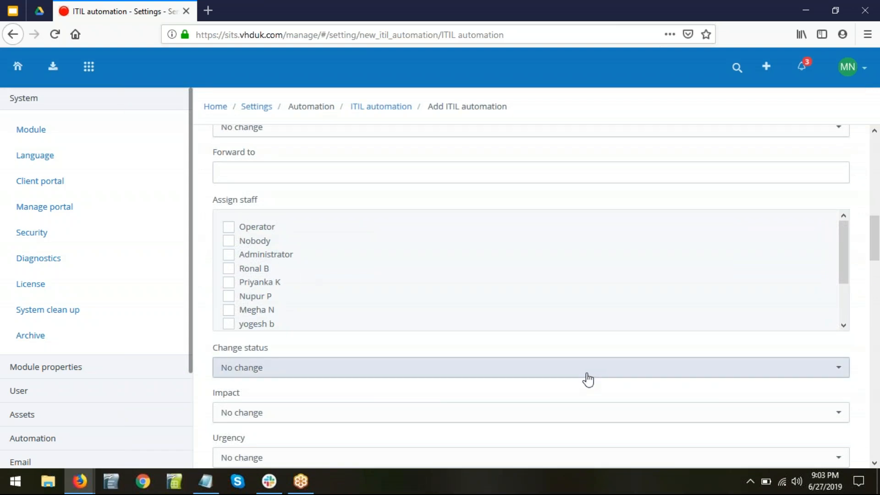
{"action": "scroll", "coordinate": [584, 379], "scroll_direction": "down", "scroll_amount": 5}
{"action": "scroll", "coordinate": [572, 380], "scroll_direction": "down", "scroll_amount": 15}
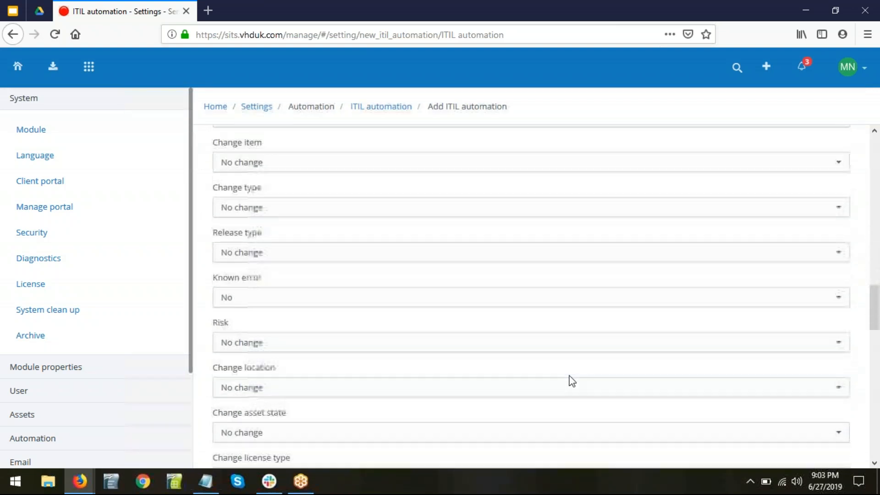
{"action": "scroll", "coordinate": [530, 297], "scroll_direction": "down", "scroll_amount": 7}
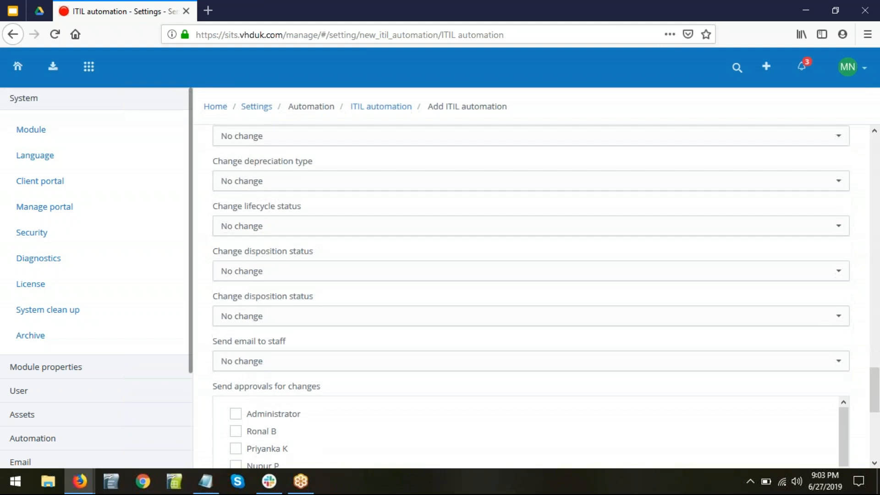
{"action": "scroll", "coordinate": [531, 297], "scroll_direction": "up", "scroll_amount": 7}
{"action": "scroll", "coordinate": [559, 383], "scroll_direction": "up", "scroll_amount": 17}
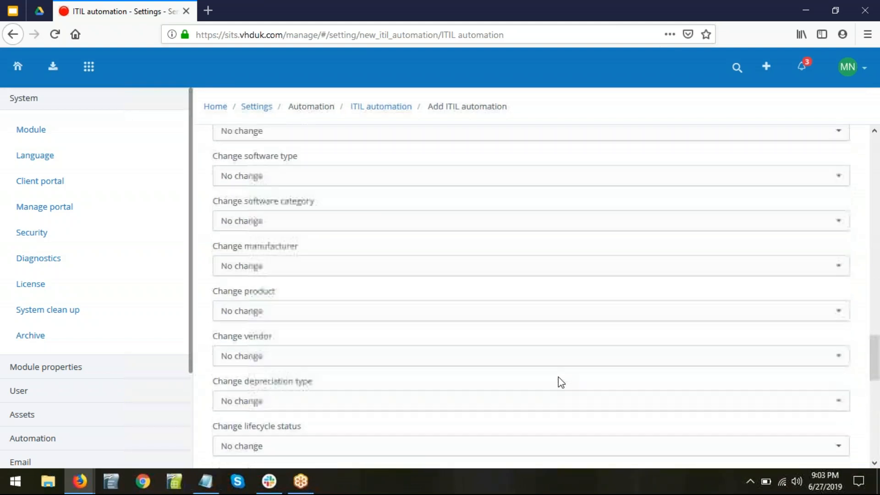
{"action": "scroll", "coordinate": [559, 383], "scroll_direction": "up", "scroll_amount": 14}
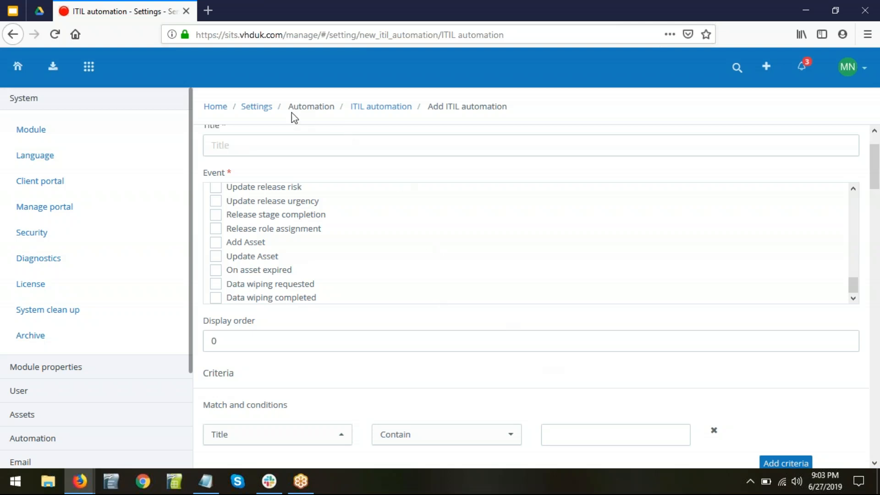
Leave the automation form unsaved, open All reports in the Reports module, and collapse the Incident group
{"action": "left_click", "coordinate": [17, 73]}
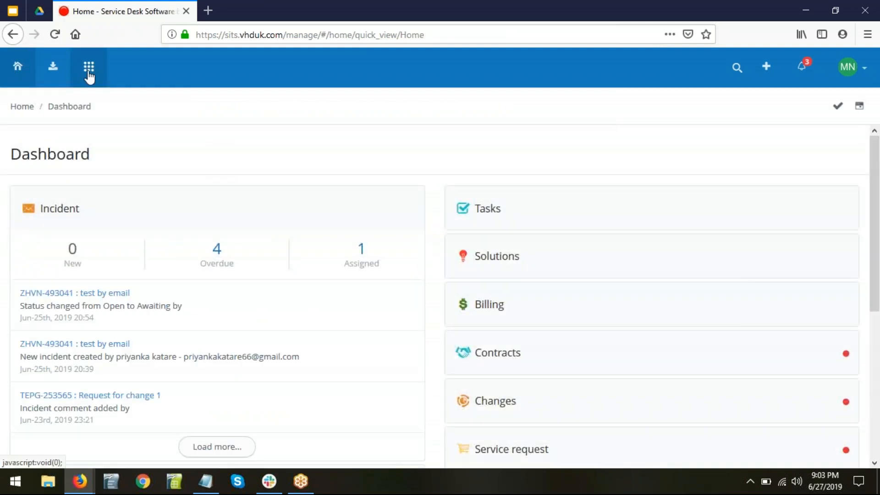
{"action": "left_click", "coordinate": [89, 74]}
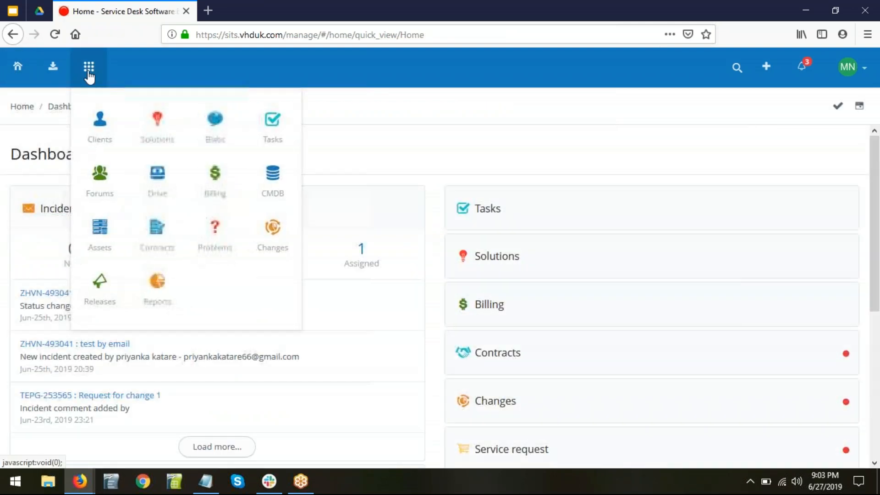
{"action": "left_click", "coordinate": [157, 292]}
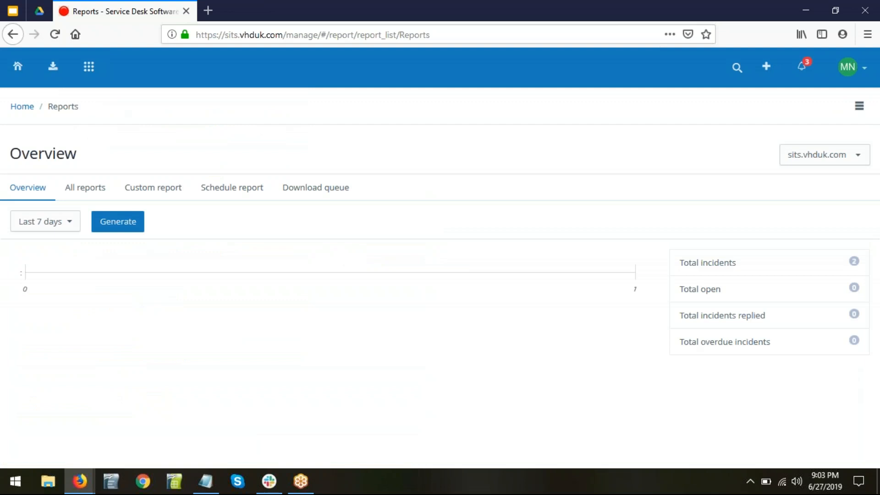
{"action": "left_click", "coordinate": [90, 191]}
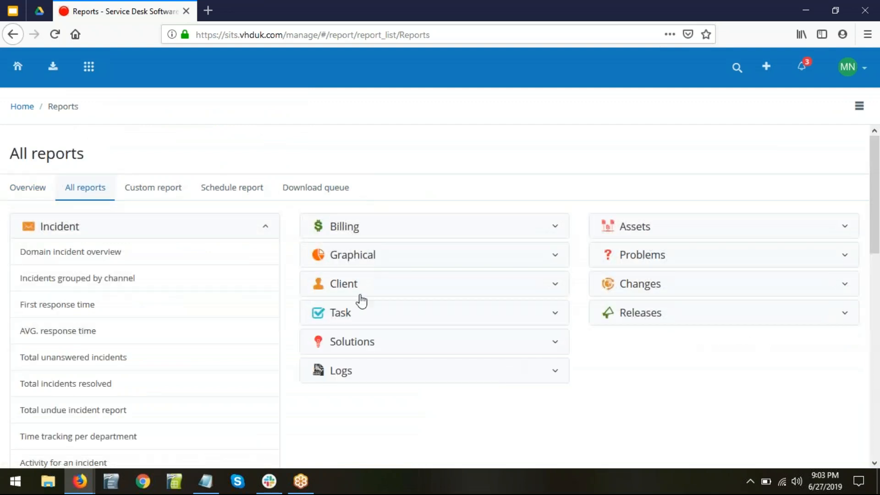
{"action": "left_click", "coordinate": [234, 232]}
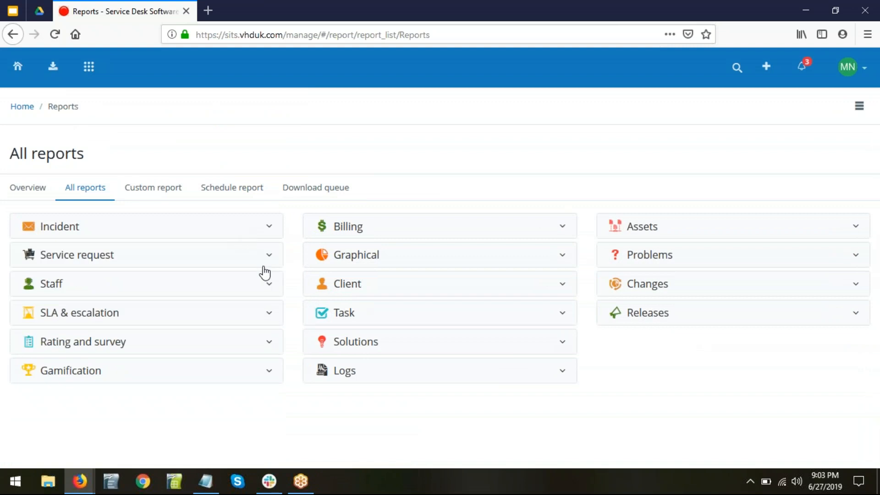
Expand the Assets report group and look through its available reports, from Incident CI relation to Contracts report
{"action": "left_click", "coordinate": [733, 239]}
{"action": "scroll", "coordinate": [754, 355], "scroll_direction": "down", "scroll_amount": 2}
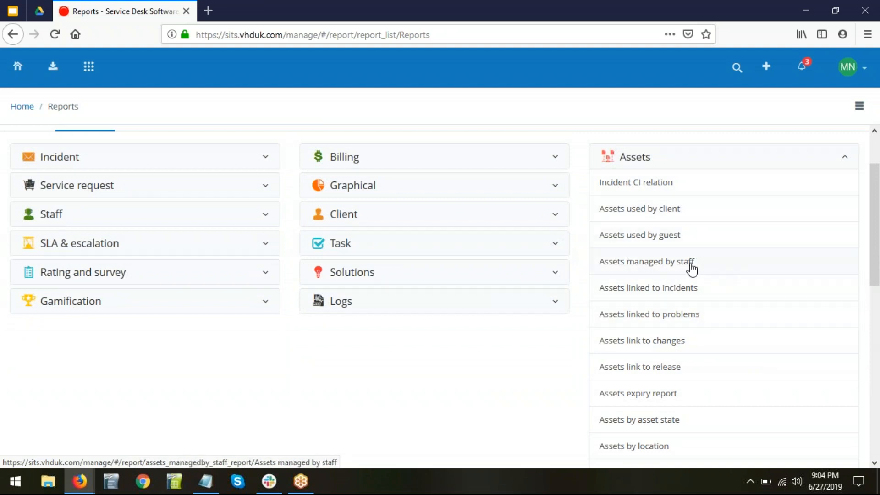
{"action": "scroll", "coordinate": [744, 337], "scroll_direction": "down", "scroll_amount": 3}
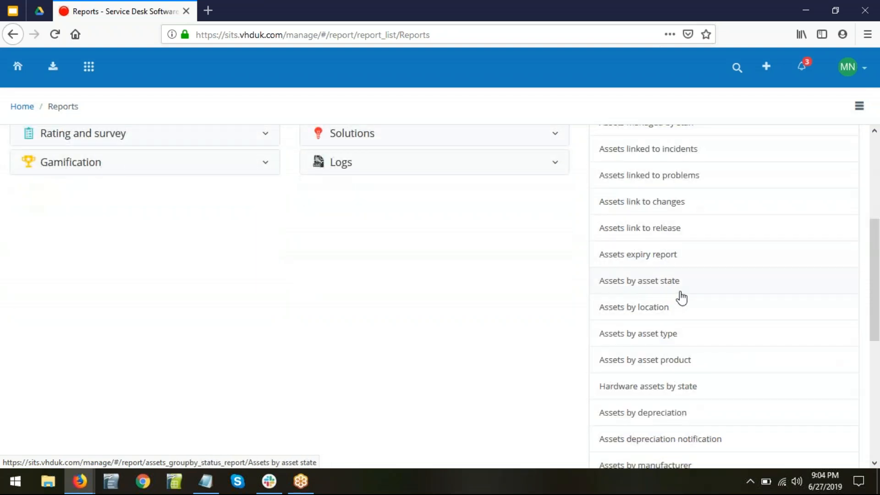
{"action": "scroll", "coordinate": [710, 319], "scroll_direction": "down", "scroll_amount": 3}
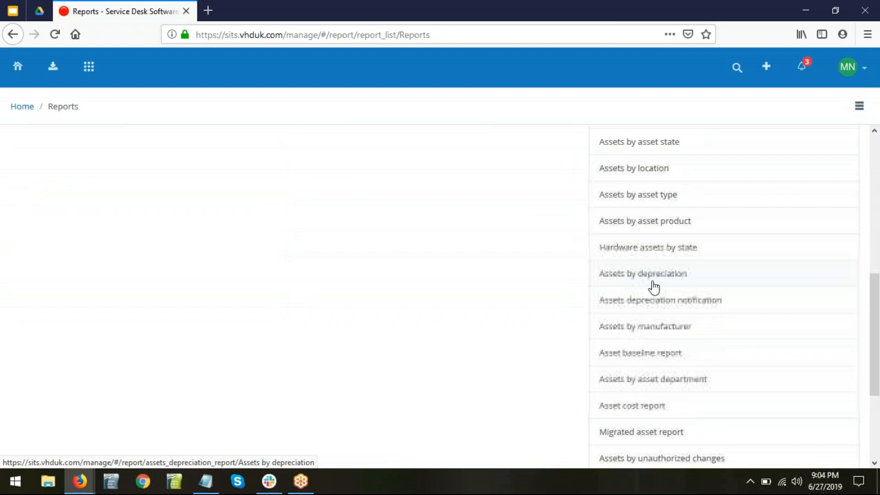
{"action": "scroll", "coordinate": [723, 340], "scroll_direction": "down", "scroll_amount": 3}
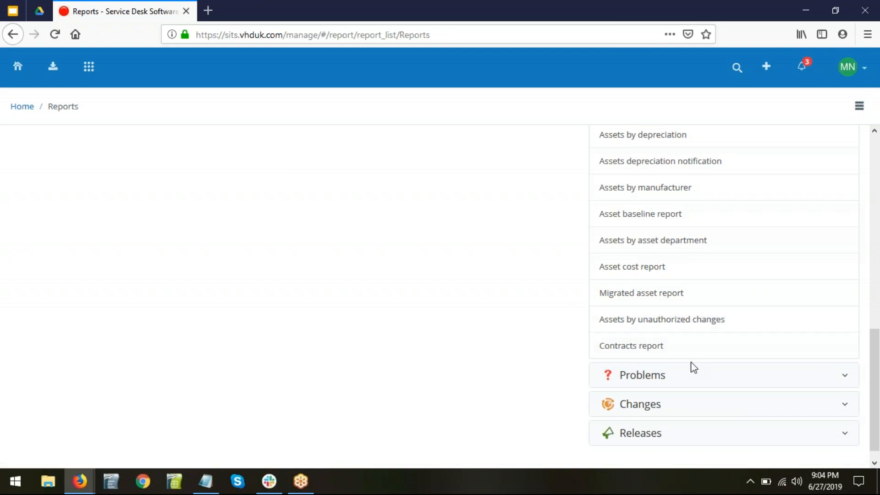
{"action": "scroll", "coordinate": [692, 381], "scroll_direction": "up", "scroll_amount": 3}
{"action": "scroll", "coordinate": [695, 384], "scroll_direction": "up", "scroll_amount": 8}
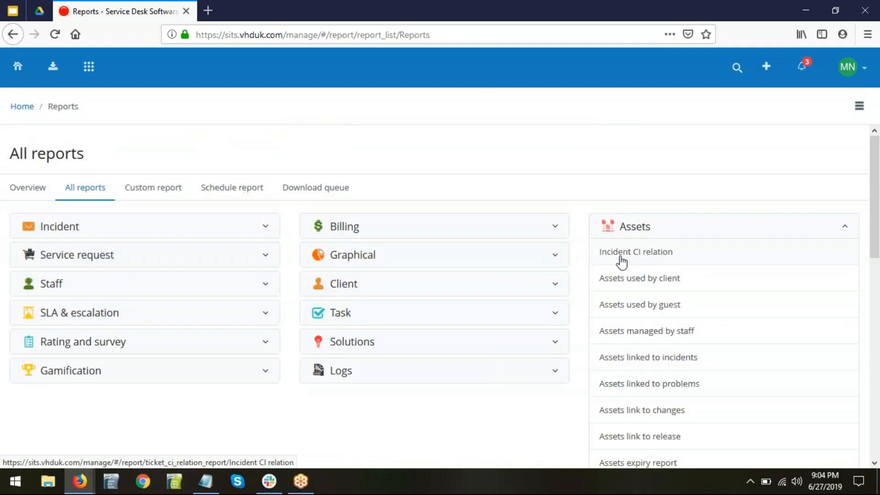
Generate the Incident CI relation report for a custom duration of Mar-27, 2019 to Jun-27, 2019 on domain sits.vhduk.com
{"action": "left_click", "coordinate": [661, 258]}
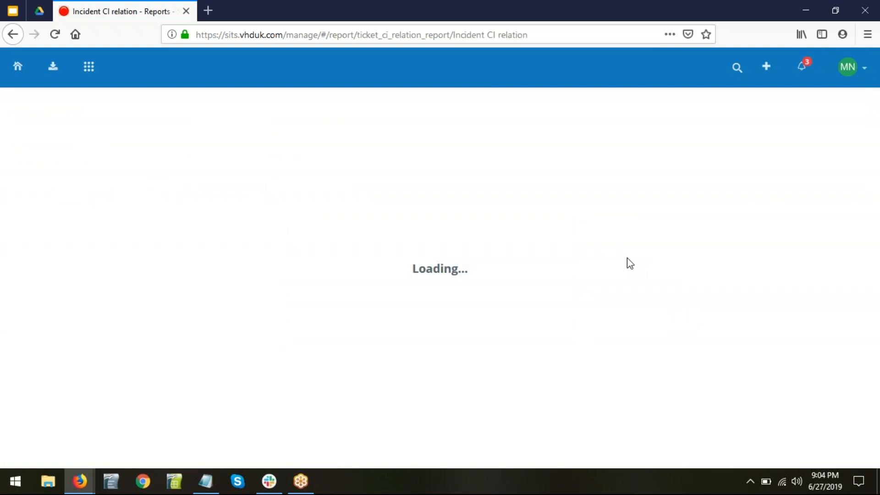
{"action": "left_click", "coordinate": [92, 214]}
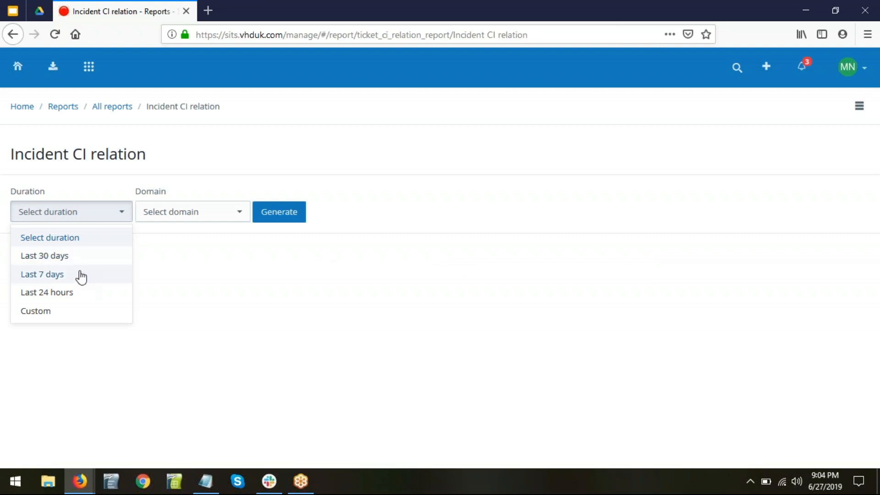
{"action": "left_click", "coordinate": [47, 315]}
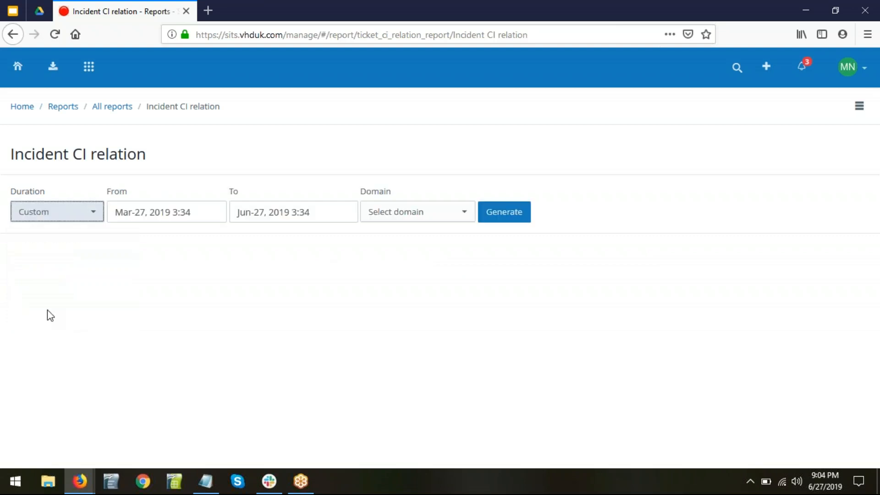
{"action": "left_click", "coordinate": [394, 216]}
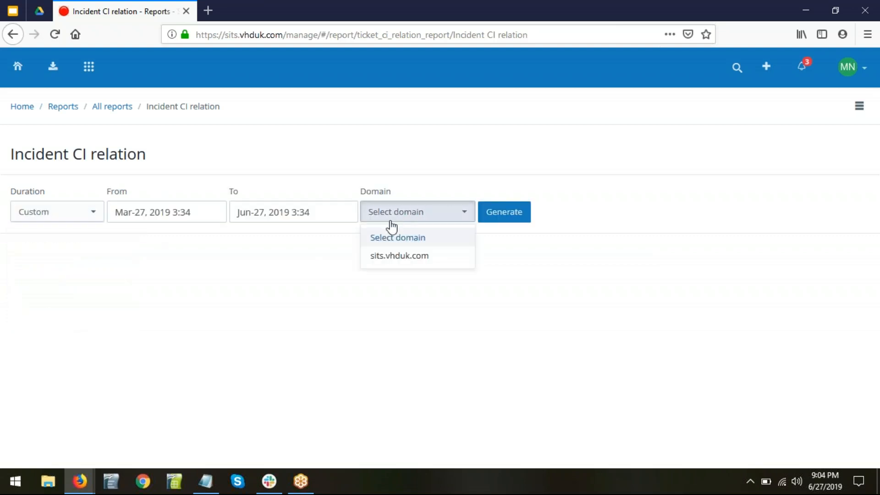
{"action": "left_click", "coordinate": [412, 256]}
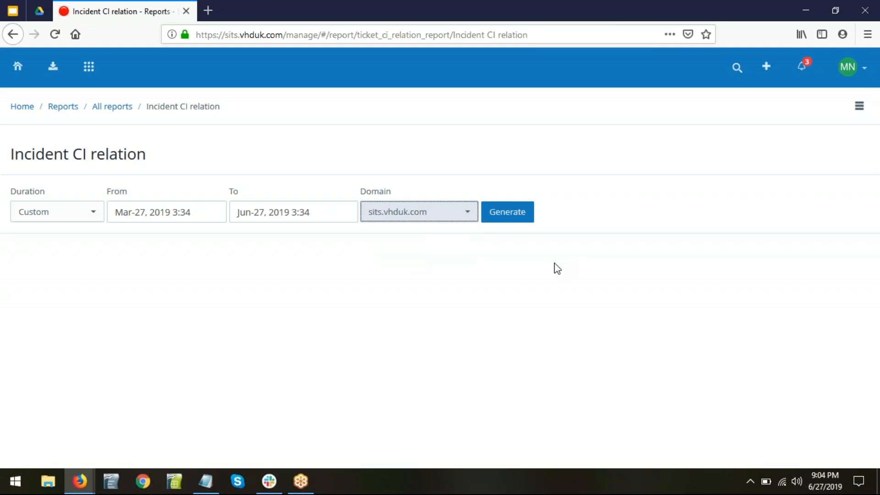
{"action": "left_click", "coordinate": [516, 220]}
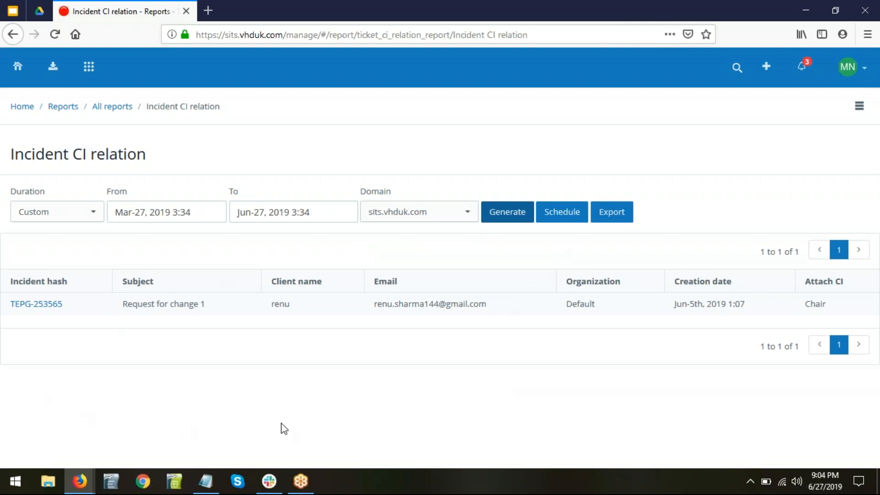
Review the file formats offered for exporting the Incident CI relation report, and cancel the export request
{"action": "left_click", "coordinate": [608, 214]}
{"action": "left_click", "coordinate": [416, 174]}
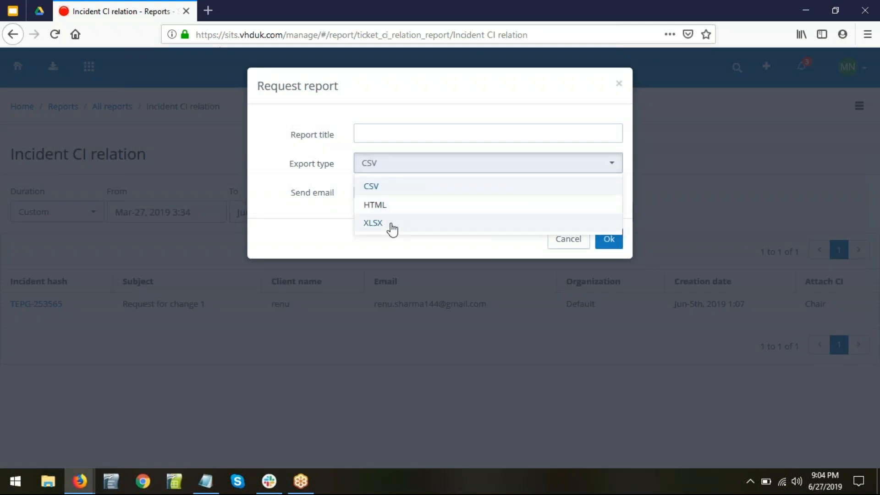
{"action": "left_click", "coordinate": [578, 241]}
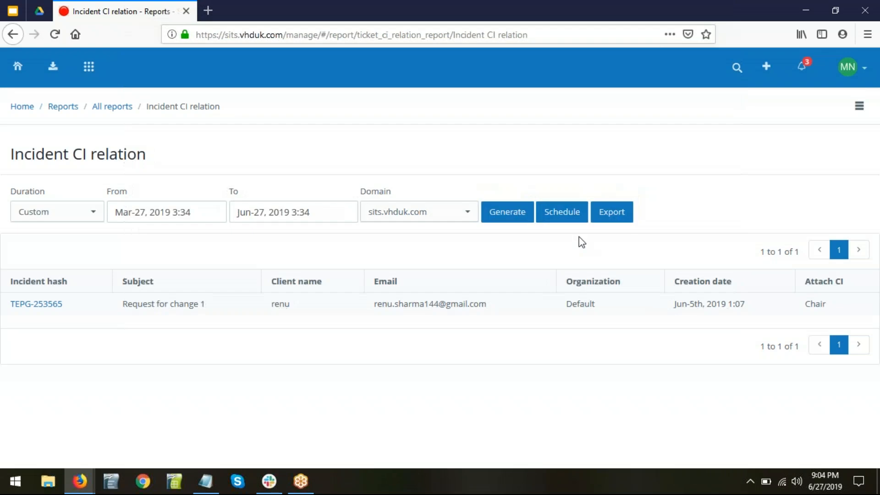
Begin scheduling the Incident CI relation report to repeat Daily, starting Jun-27, 2019 and ending Aug-2, 2019
{"action": "left_click", "coordinate": [566, 219]}
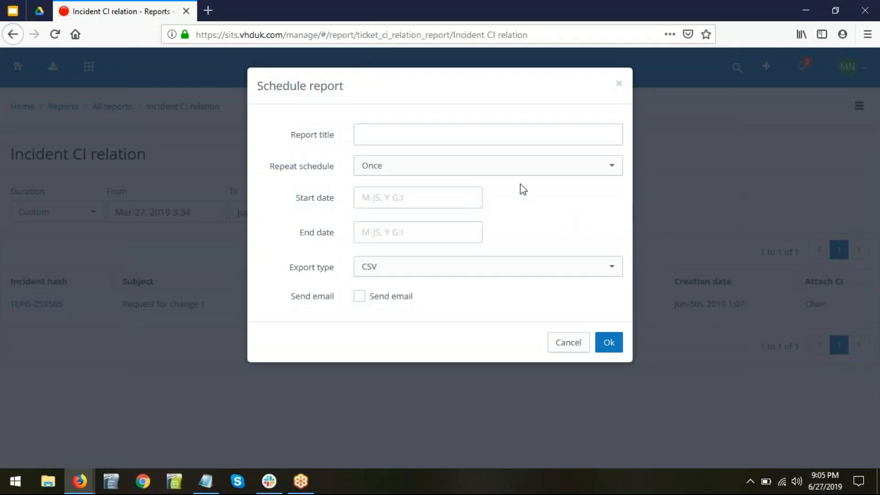
{"action": "left_click", "coordinate": [503, 172]}
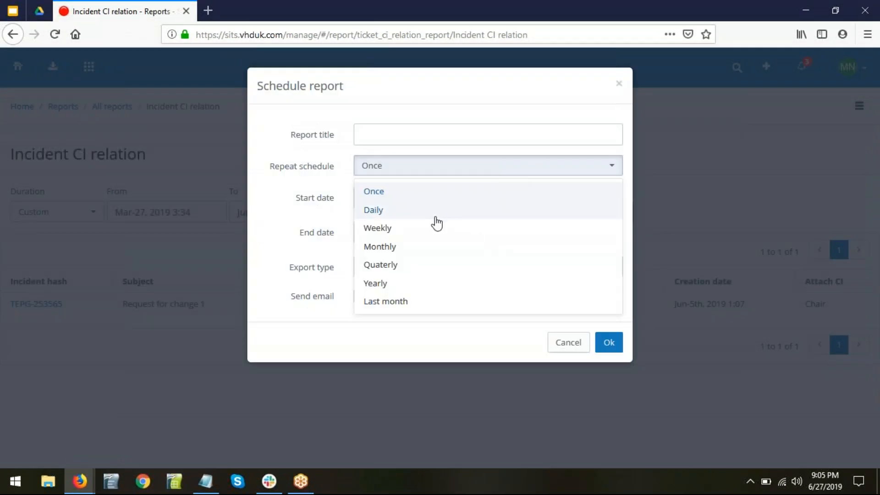
{"action": "left_click", "coordinate": [385, 215]}
{"action": "left_click", "coordinate": [393, 198]}
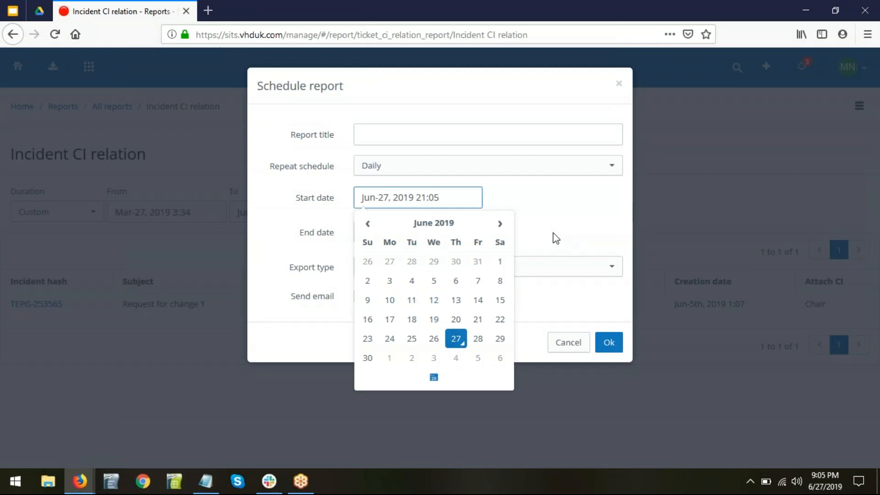
{"action": "left_click", "coordinate": [450, 234]}
{"action": "left_click", "coordinate": [499, 259]}
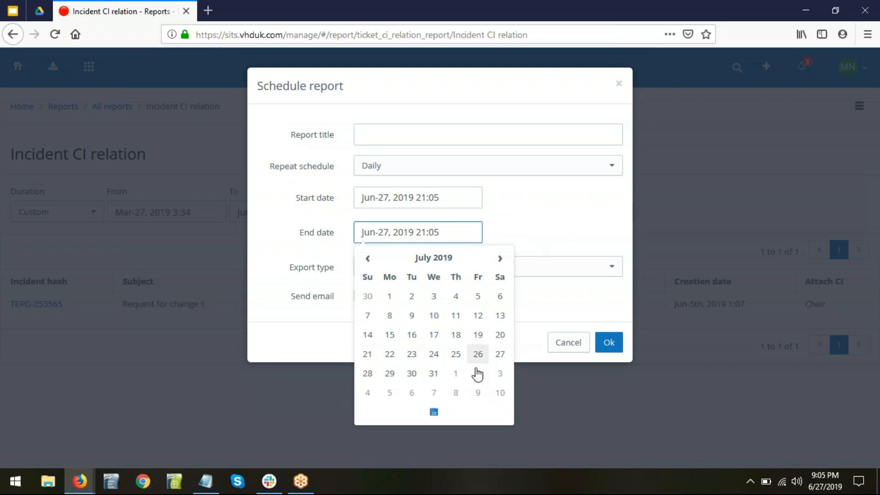
{"action": "left_click", "coordinate": [477, 372]}
{"action": "left_click", "coordinate": [574, 230]}
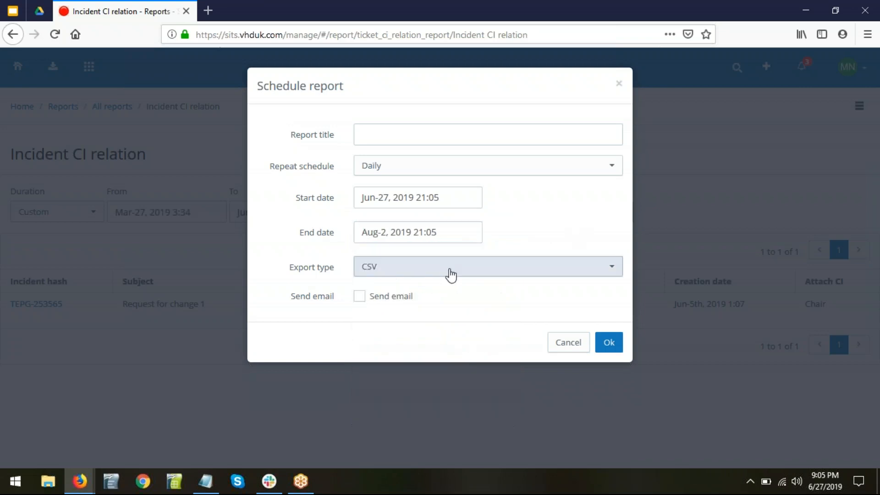
Keep the schedule's export type as CSV, enable Send email with the recipient left blank, and cancel the schedule
{"action": "left_click", "coordinate": [475, 273]}
{"action": "left_click", "coordinate": [399, 290]}
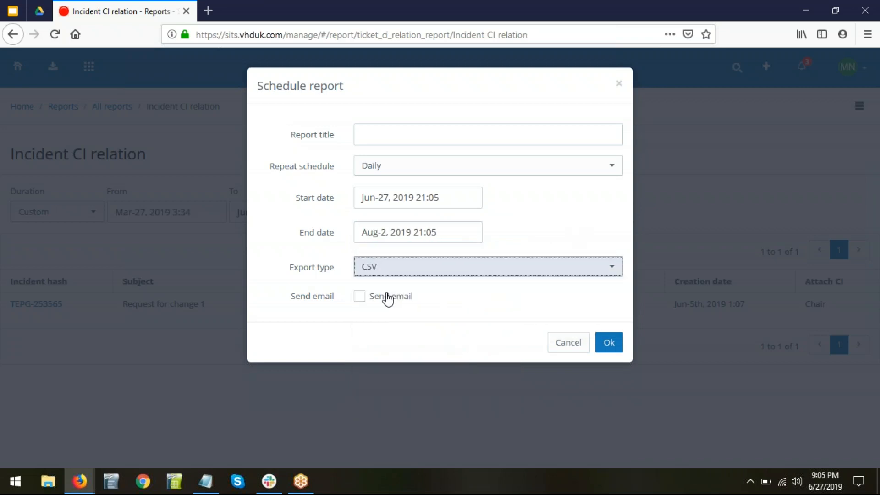
{"action": "left_click", "coordinate": [362, 301]}
{"action": "left_click", "coordinate": [378, 328]}
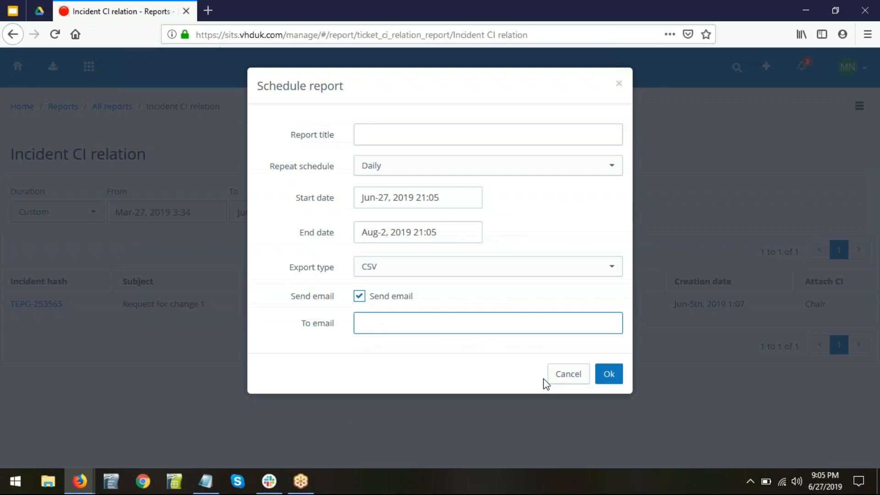
{"action": "left_click", "coordinate": [565, 373]}
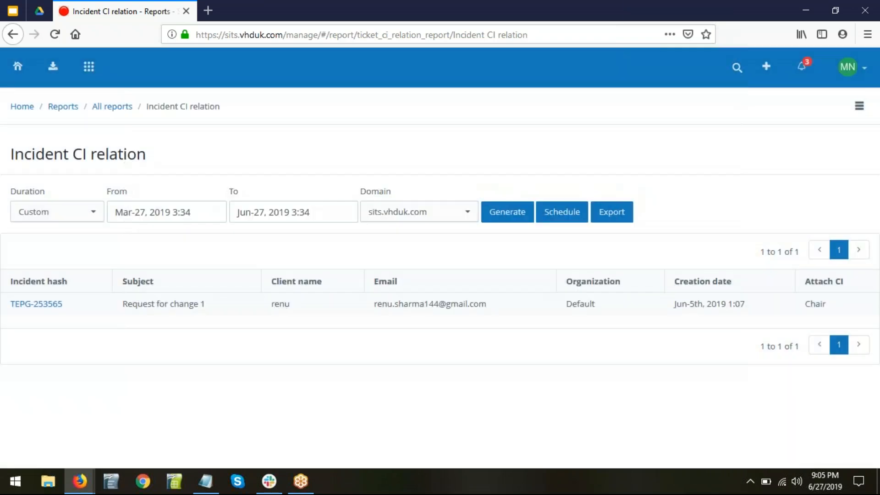
Return to the Reports overview and start creating a custom report of type Assets
{"action": "left_click", "coordinate": [64, 108]}
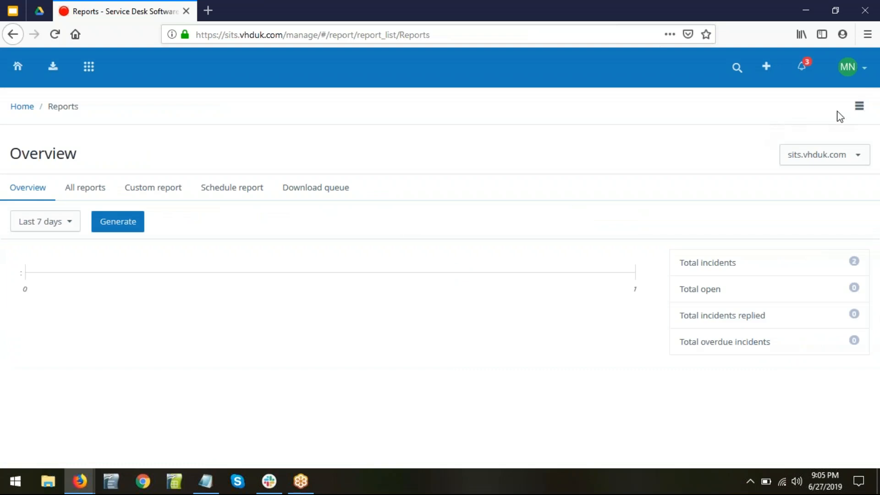
{"action": "left_click", "coordinate": [859, 108]}
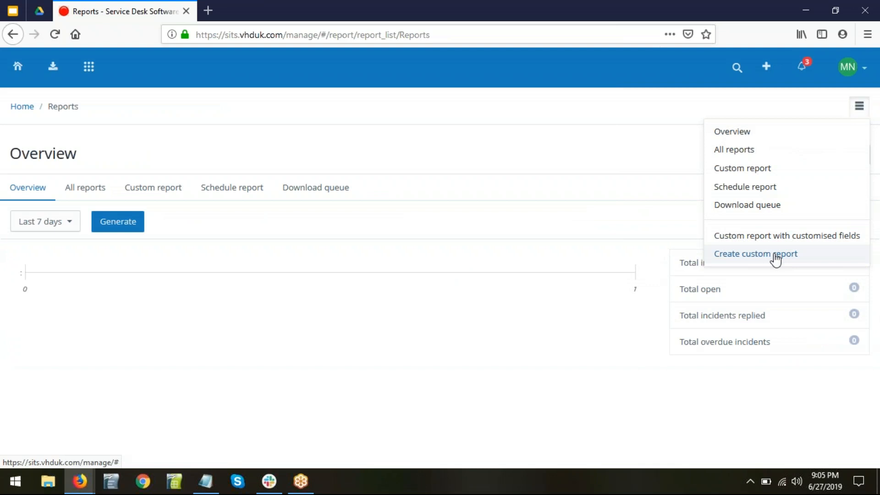
{"action": "left_click", "coordinate": [775, 259]}
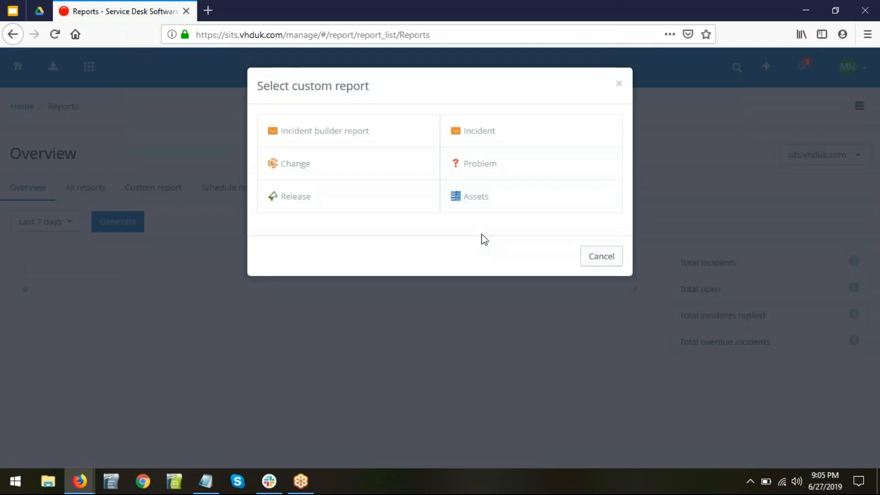
{"action": "left_click", "coordinate": [473, 200]}
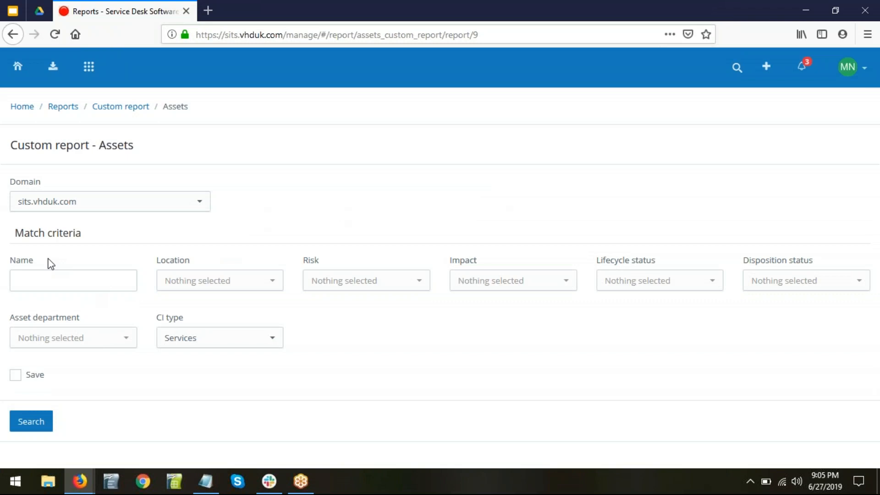
Leave the asset name blank and set the match criteria to locations America and Asia with Medium risk
{"action": "left_click", "coordinate": [82, 283]}
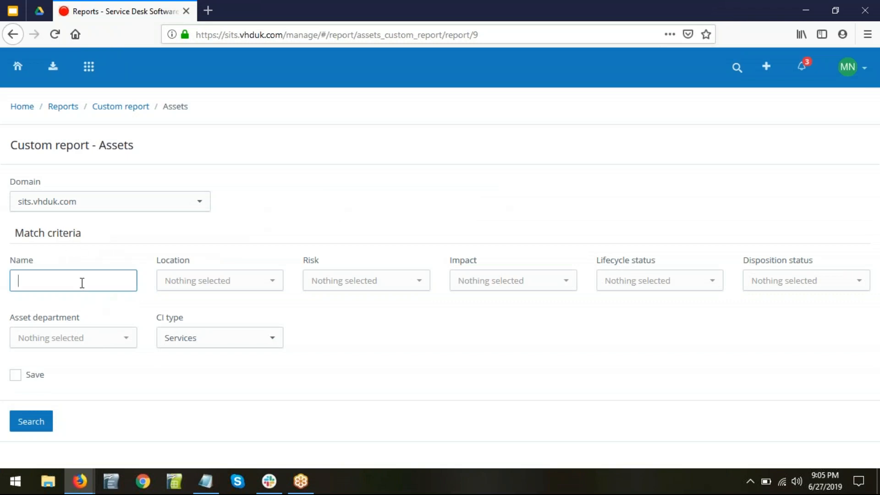
{"action": "left_click", "coordinate": [250, 287]}
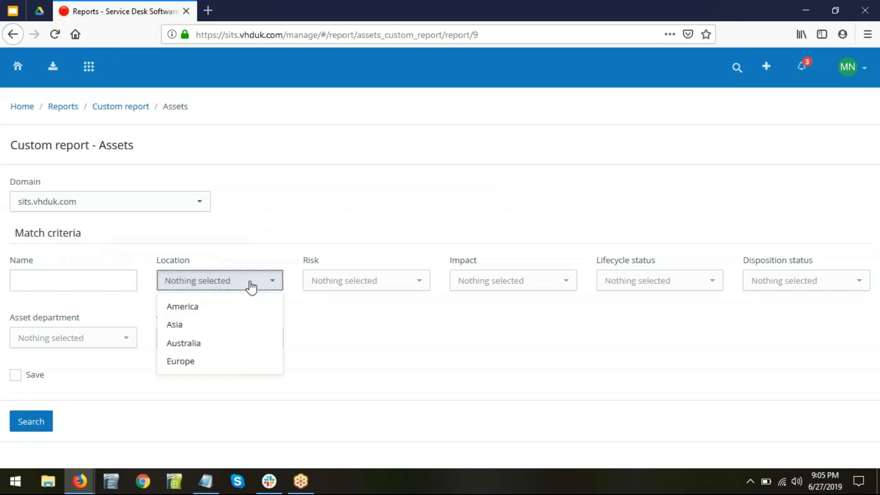
{"action": "left_click", "coordinate": [235, 308]}
{"action": "left_click", "coordinate": [236, 330]}
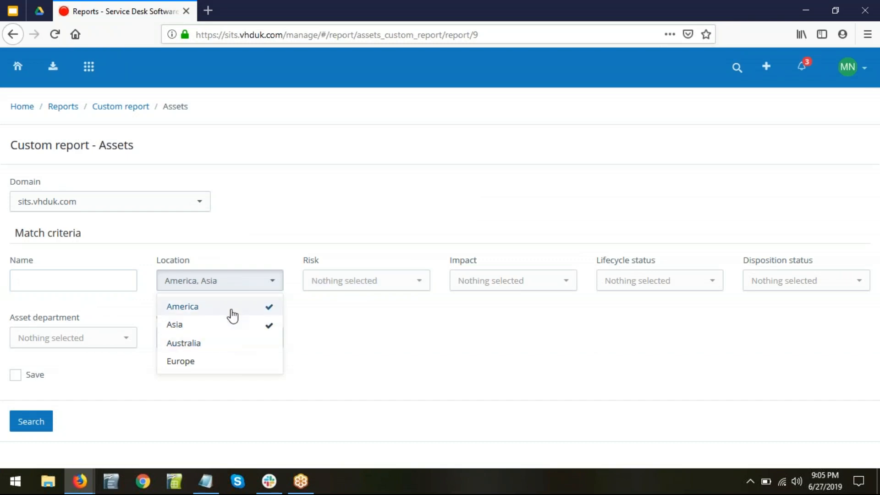
{"action": "left_click", "coordinate": [398, 287]}
{"action": "left_click", "coordinate": [383, 325]}
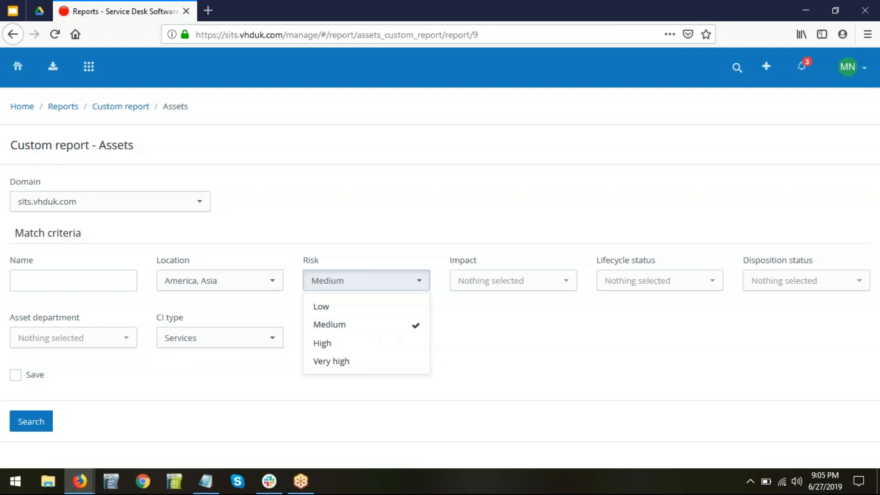
Set the report's impact to User affect, lifecycle status to Received and disposition status to Sold
{"action": "left_click", "coordinate": [552, 287]}
{"action": "left_click", "coordinate": [513, 325]}
{"action": "left_click", "coordinate": [647, 284]}
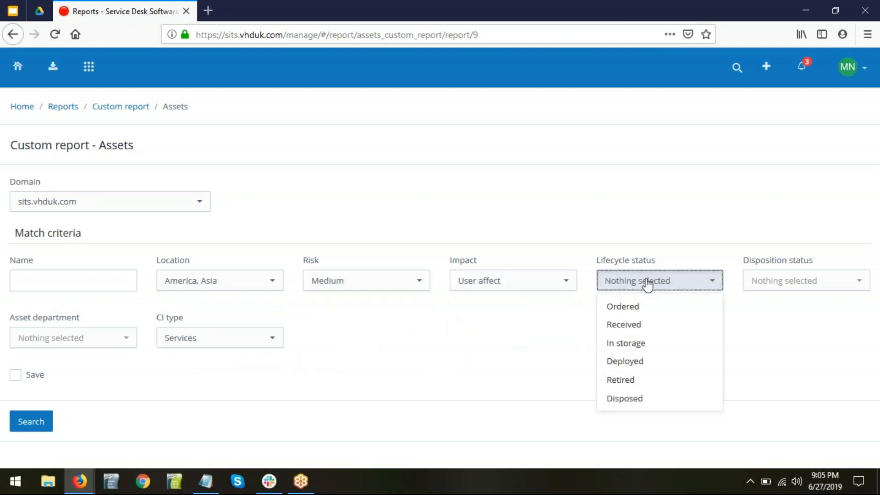
{"action": "left_click", "coordinate": [632, 326]}
{"action": "left_click", "coordinate": [759, 287]}
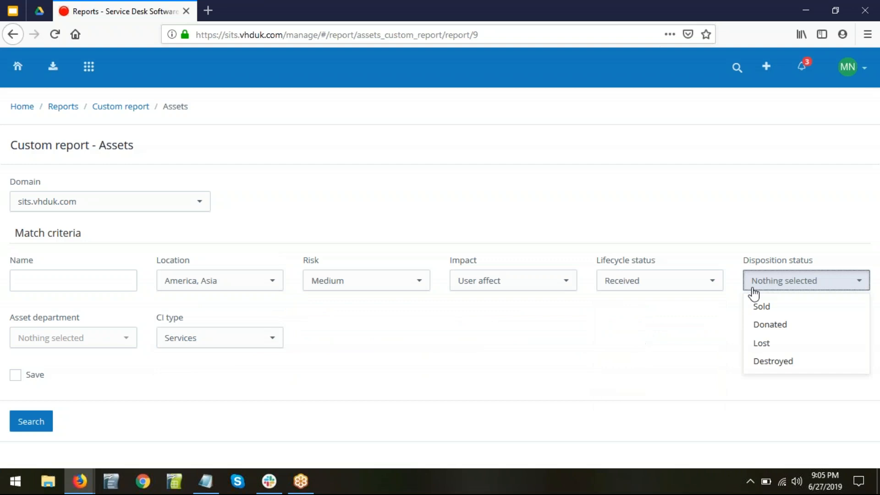
{"action": "left_click", "coordinate": [768, 311]}
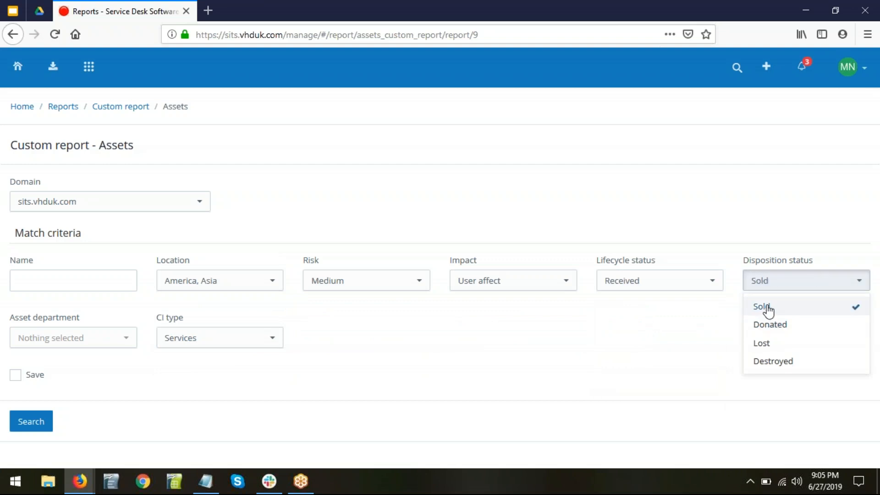
Set the asset department to General and check the CI type choices, keeping Services
{"action": "left_click", "coordinate": [103, 346]}
{"action": "left_click", "coordinate": [70, 365]}
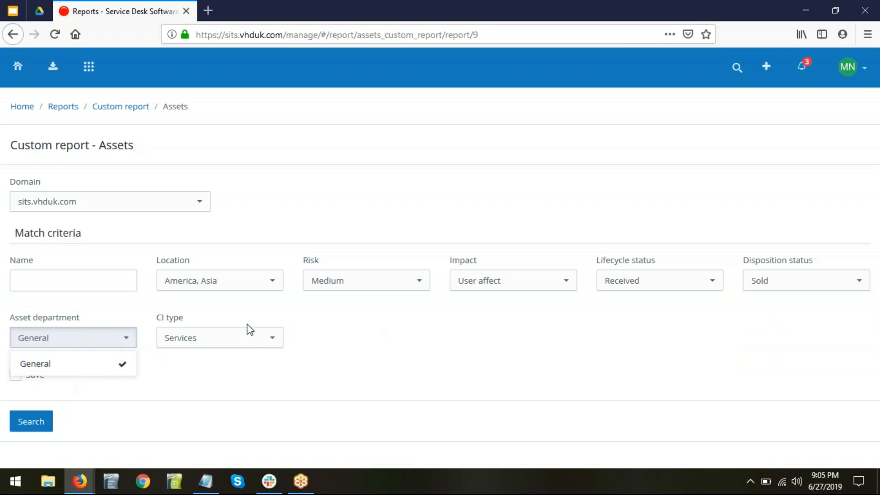
{"action": "left_click", "coordinate": [237, 337]}
{"action": "left_click", "coordinate": [398, 341]}
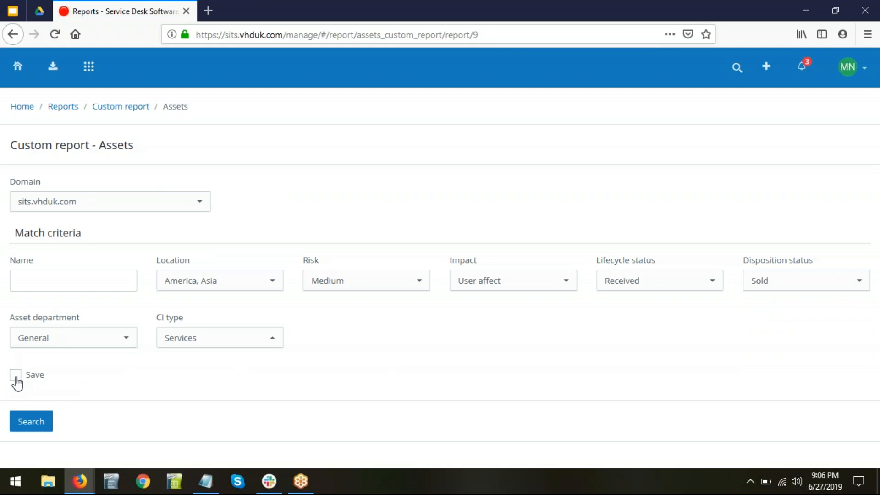
Leave the custom report unsaved, go to the Contracts module, and start adding a contract
{"action": "left_click", "coordinate": [83, 72]}
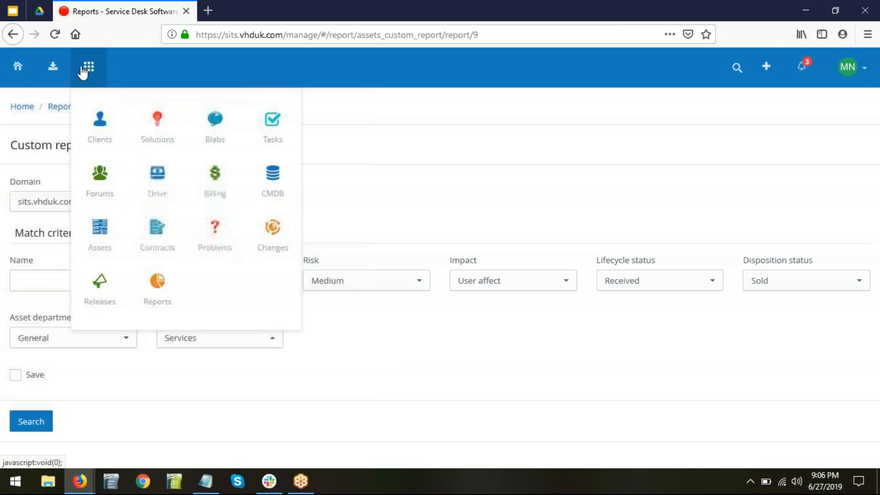
{"action": "left_click", "coordinate": [158, 236]}
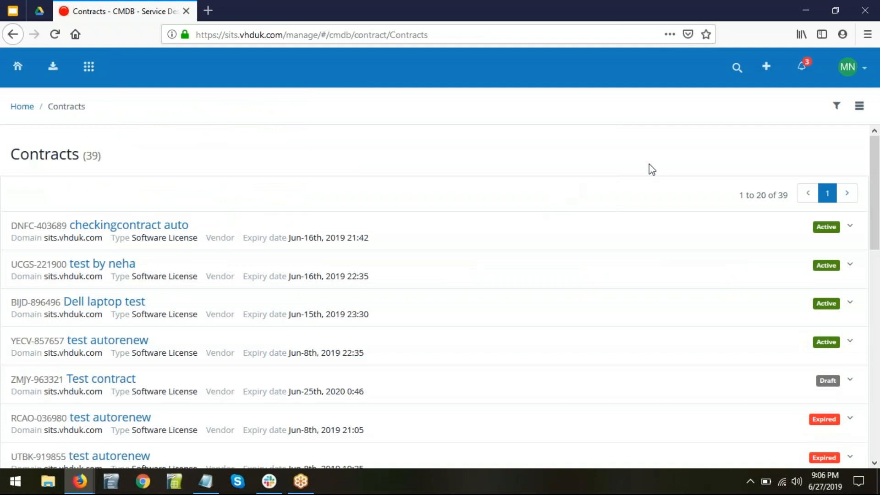
{"action": "left_click", "coordinate": [858, 115]}
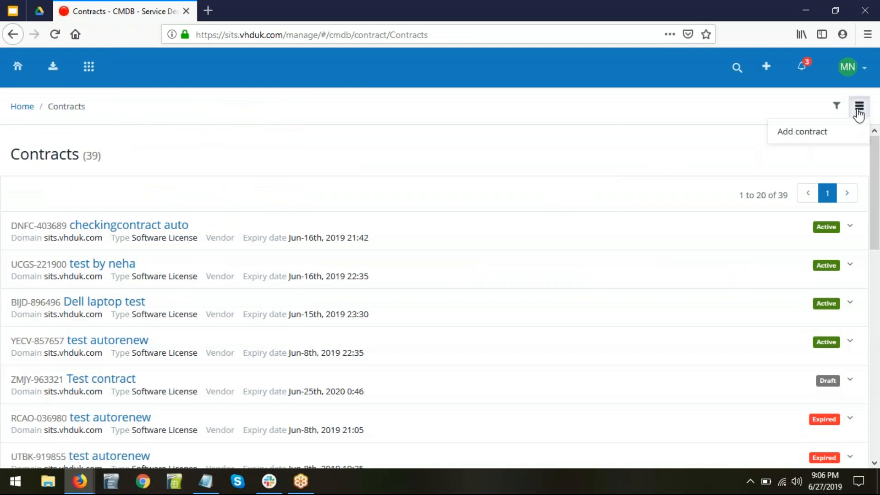
{"action": "left_click", "coordinate": [813, 136]}
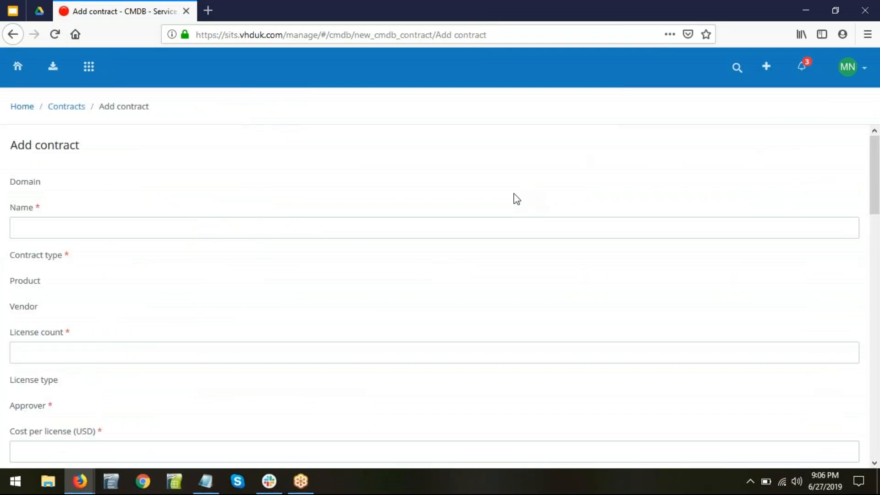
Name the new contract "Contract with ABC"
{"action": "left_click", "coordinate": [40, 240]}
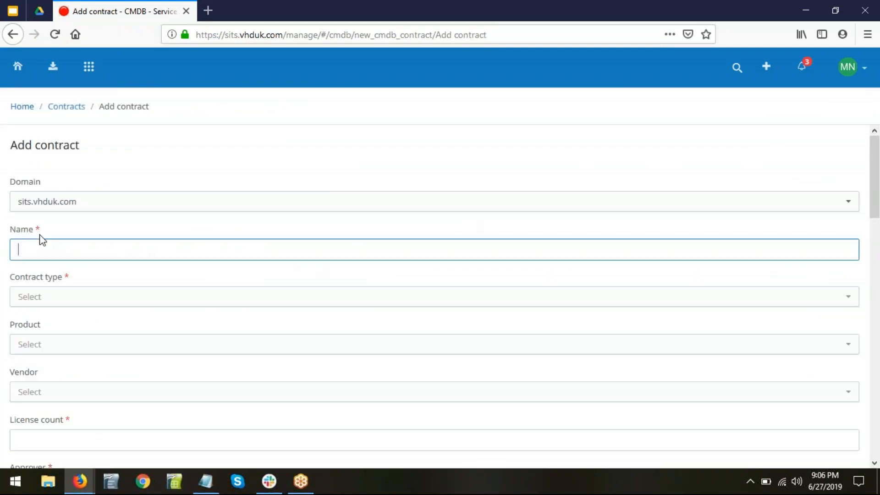
{"action": "left_click", "coordinate": [61, 241]}
{"action": "type", "text": "Contract with ABC"}
Set the contract type to Lease, the product to Computer and the vendor to Apple
{"action": "scroll", "coordinate": [147, 281], "scroll_direction": "down", "scroll_amount": 2}
{"action": "left_click", "coordinate": [103, 163]}
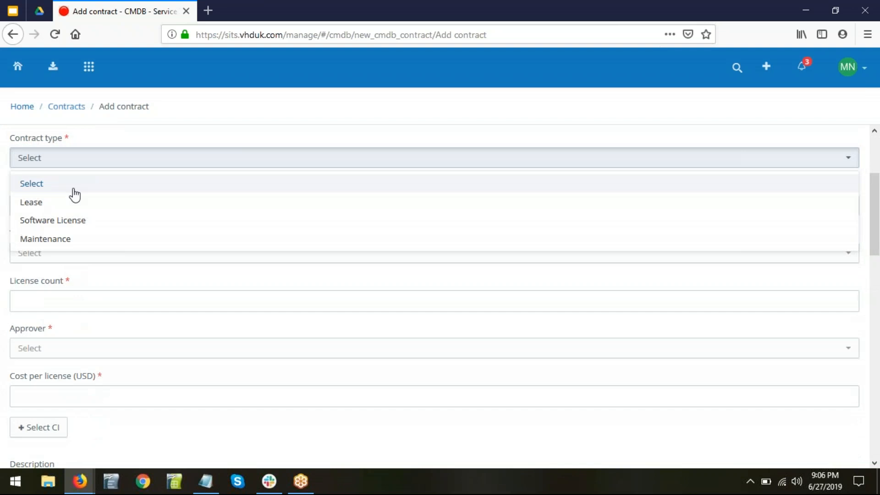
{"action": "left_click", "coordinate": [70, 207]}
{"action": "left_click", "coordinate": [107, 214]}
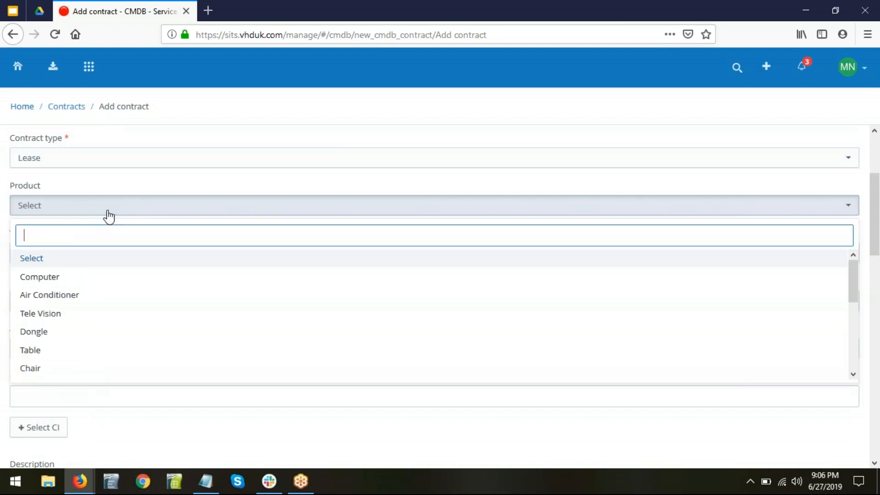
{"action": "left_click", "coordinate": [55, 281]}
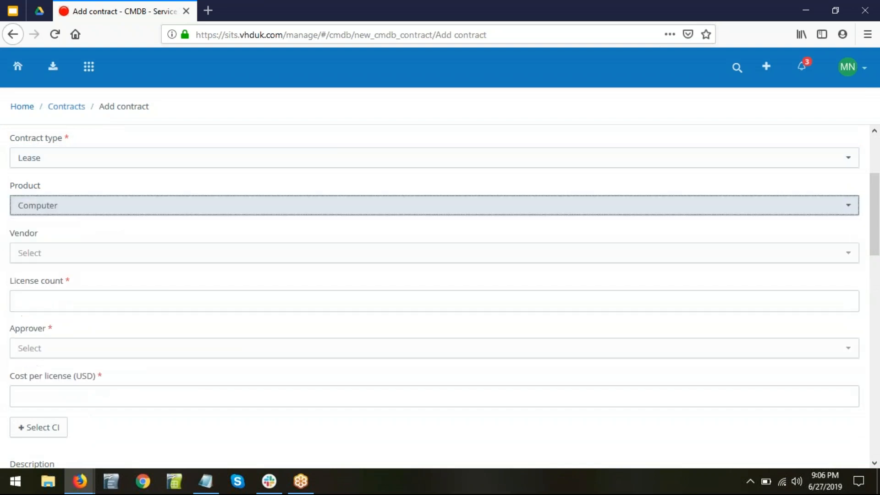
{"action": "left_click", "coordinate": [93, 261]}
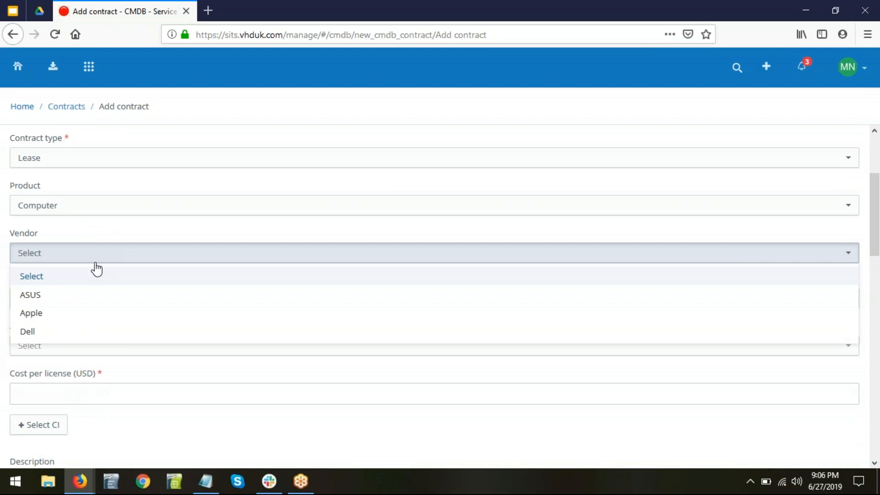
{"action": "left_click", "coordinate": [39, 317]}
Set the license count to 10, choose the contract's approver, and set the cost per license to 100 USD
{"action": "left_click", "coordinate": [78, 301]}
{"action": "type", "text": "10"}
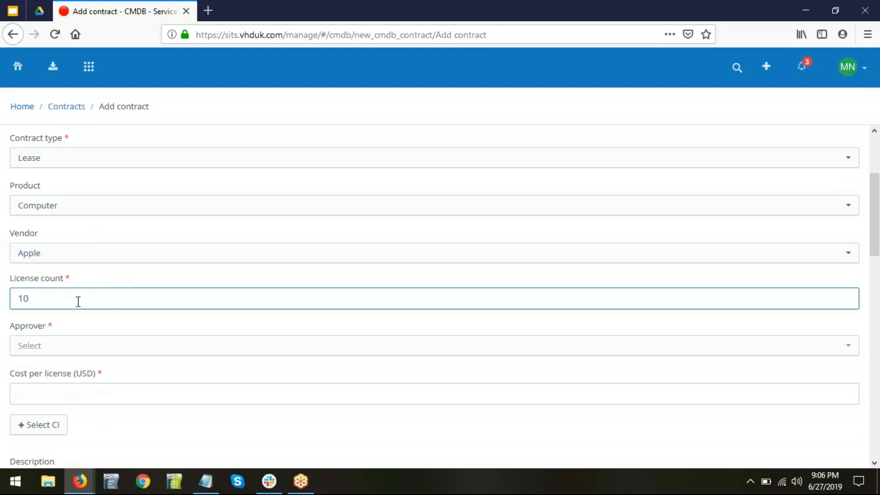
{"action": "left_click", "coordinate": [94, 351]}
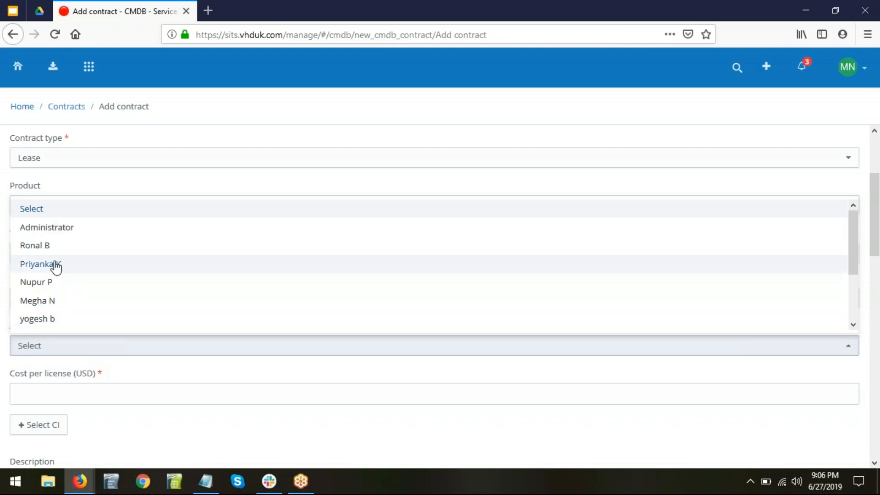
{"action": "left_click", "coordinate": [49, 246]}
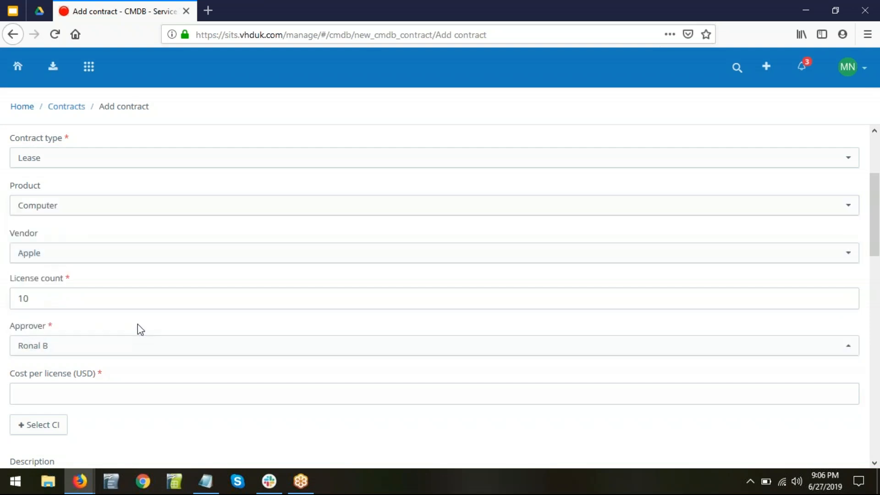
{"action": "scroll", "coordinate": [226, 336], "scroll_direction": "down", "scroll_amount": 3}
{"action": "left_click", "coordinate": [38, 255]}
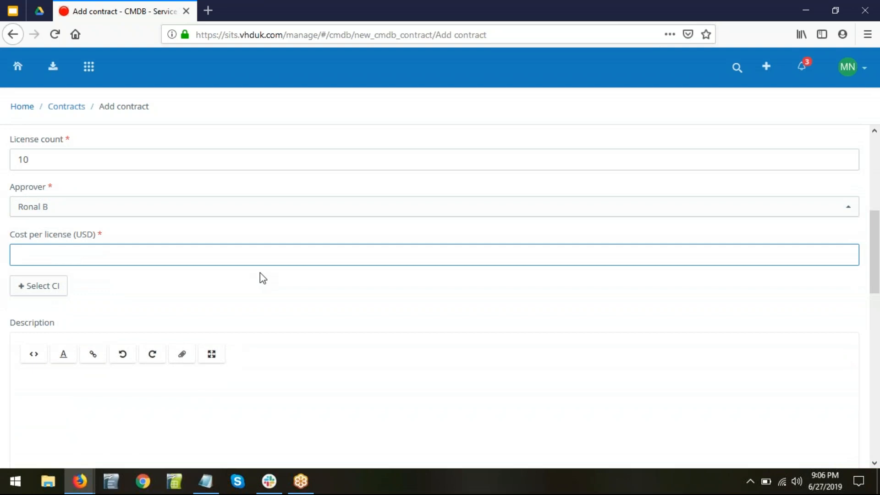
{"action": "type", "text": "100"}
{"action": "left_click", "coordinate": [336, 318]}
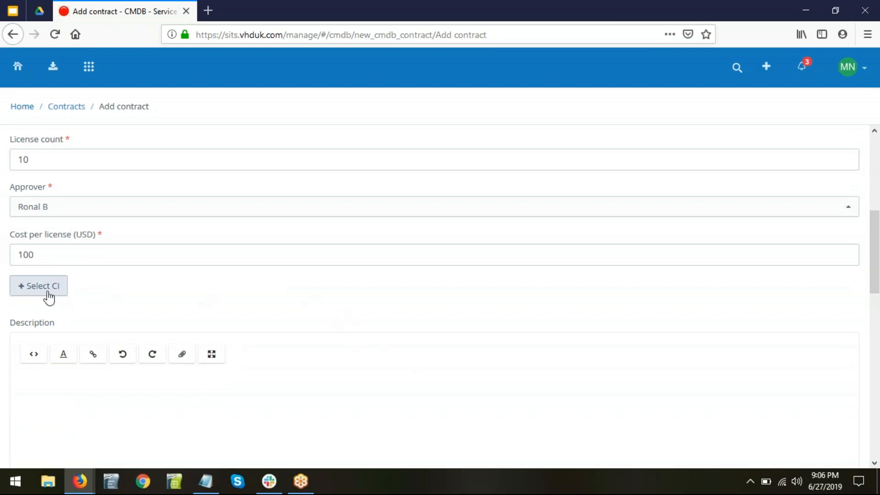
Attach the Printer from the Hardware CI type to the contract
{"action": "left_click", "coordinate": [49, 298]}
{"action": "left_click", "coordinate": [394, 126]}
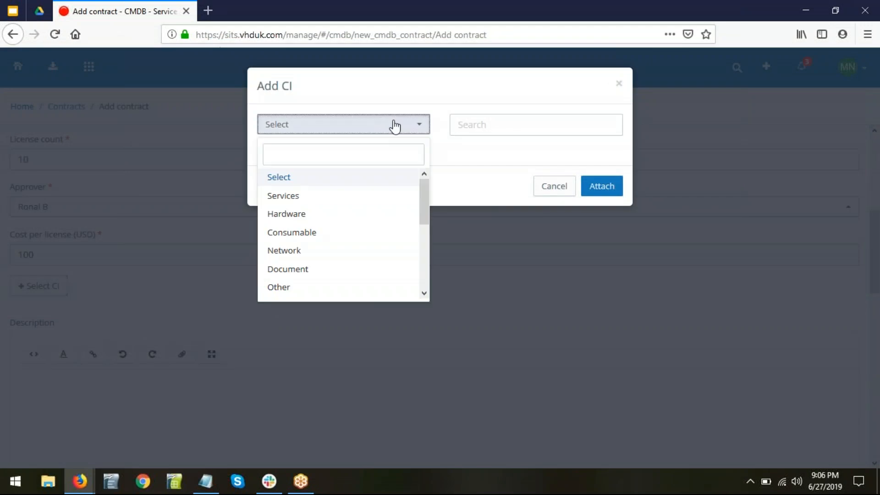
{"action": "left_click", "coordinate": [303, 213]}
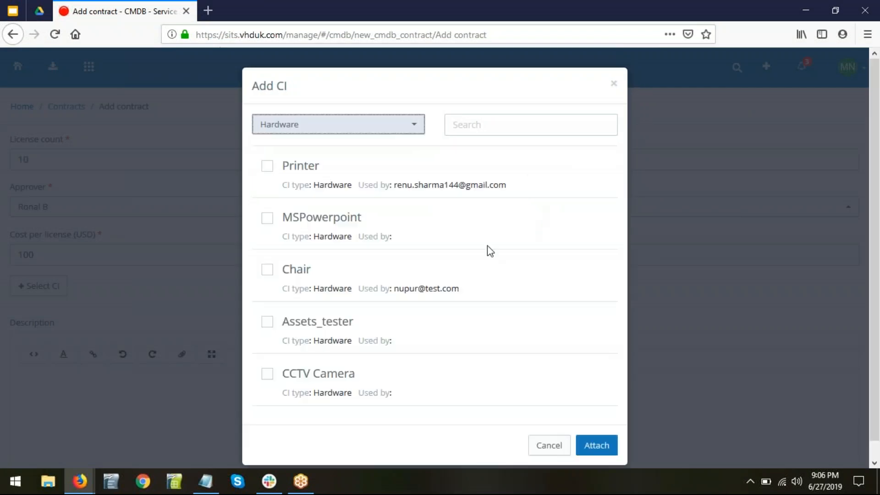
{"action": "left_click", "coordinate": [267, 169]}
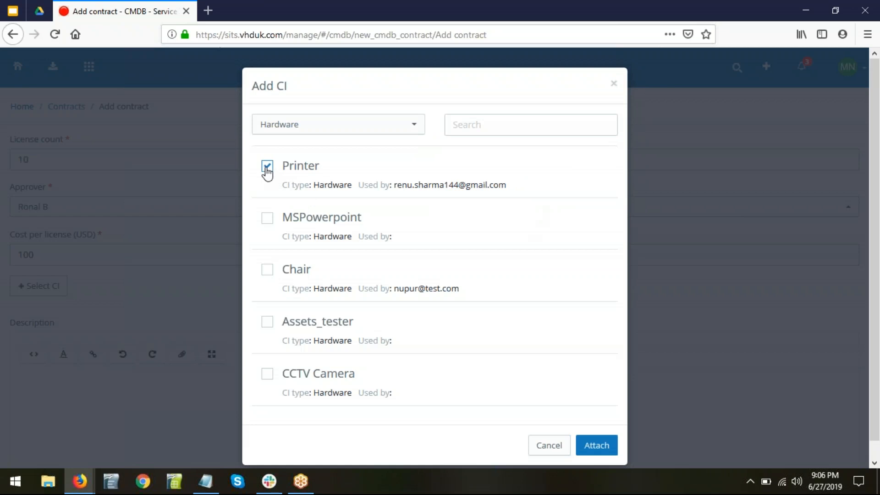
{"action": "left_click", "coordinate": [596, 449]}
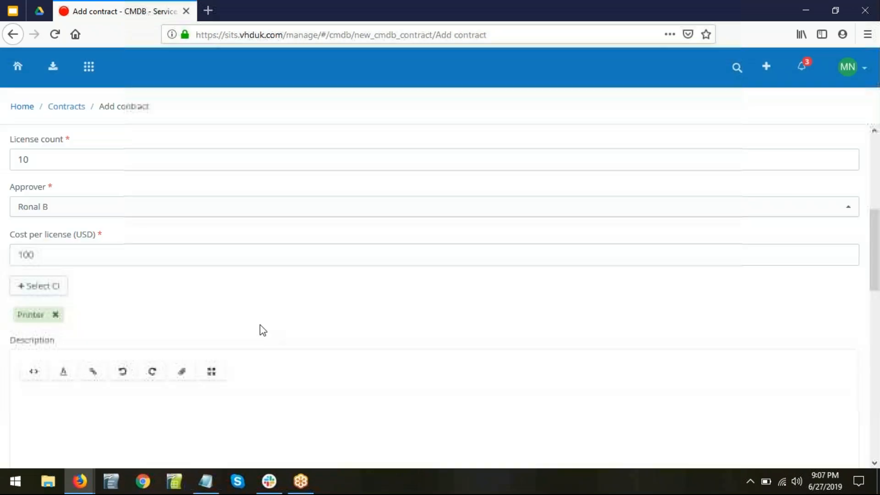
Describe the contract as "Contract with ABC for Printer and Computer"
{"action": "scroll", "coordinate": [318, 310], "scroll_direction": "down", "scroll_amount": 3}
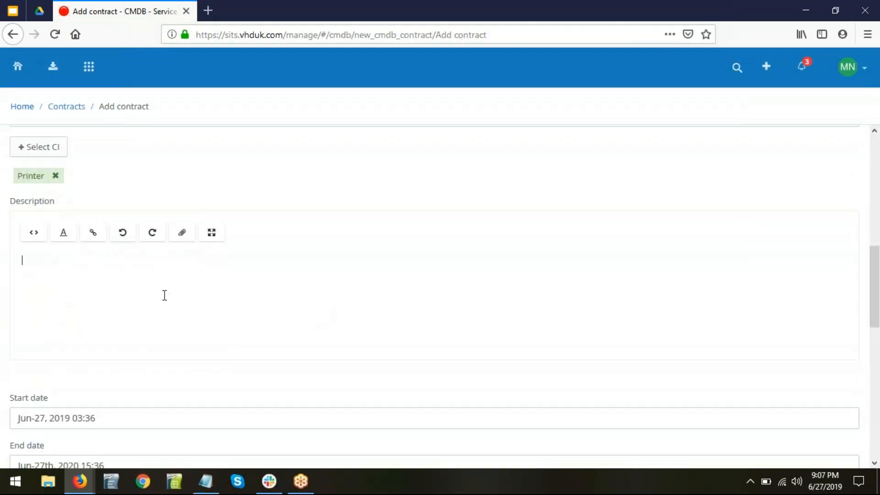
{"action": "type", "text": "Contract with ABC for Printer and"}
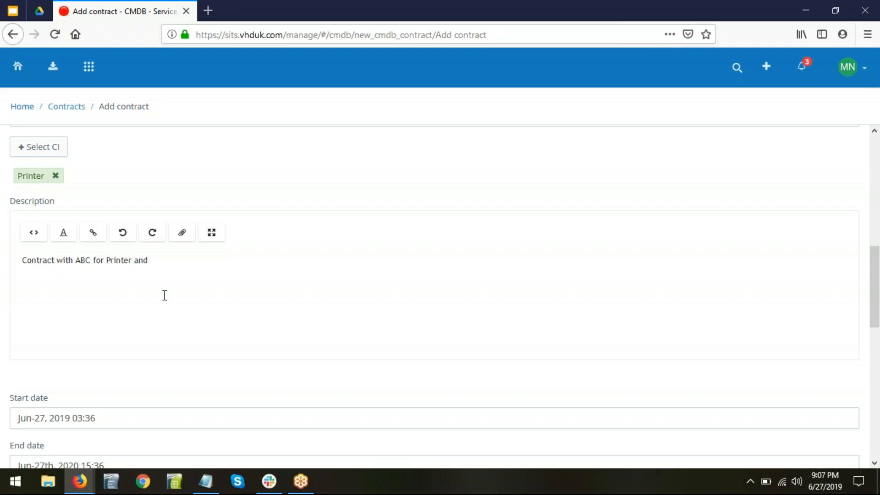
{"action": "type", "text": " Computer"}
Try the contract expiry notification with notice set to 8 Days, and turn it off again
{"action": "scroll", "coordinate": [245, 273], "scroll_direction": "down", "scroll_amount": 3}
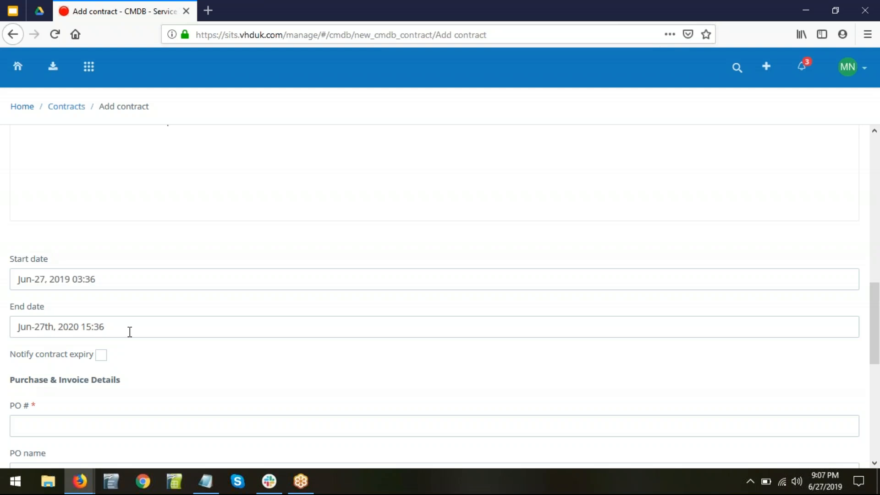
{"action": "scroll", "coordinate": [123, 330], "scroll_direction": "down", "scroll_amount": 2}
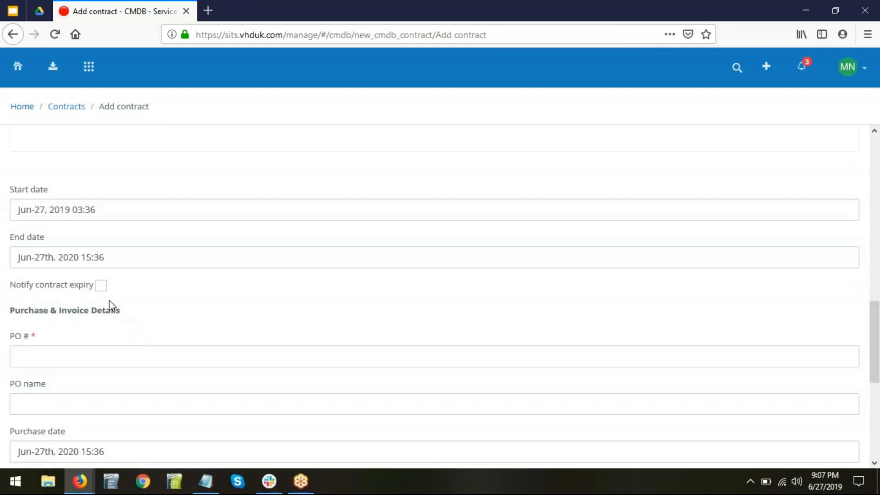
{"action": "left_click", "coordinate": [102, 286]}
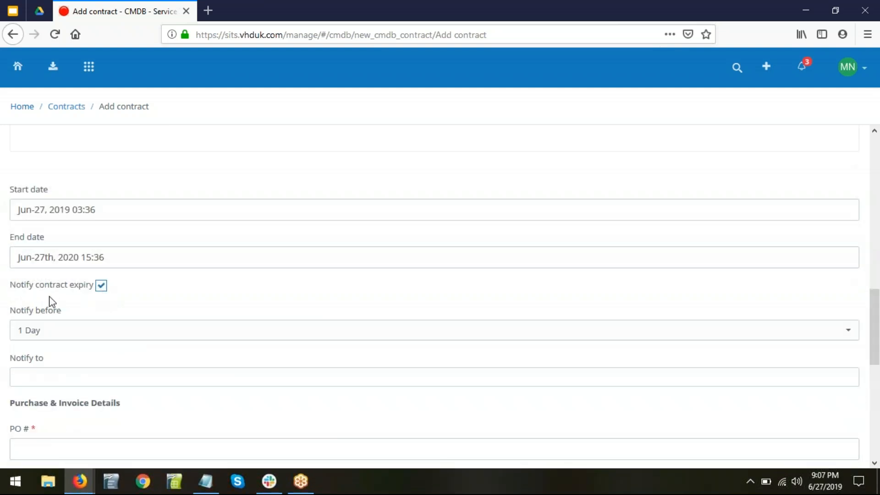
{"action": "left_click", "coordinate": [171, 331]}
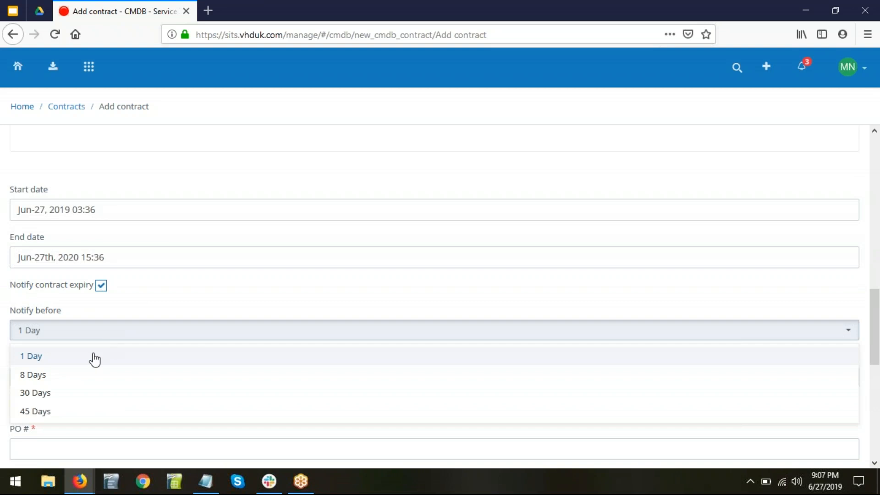
{"action": "left_click", "coordinate": [61, 375]}
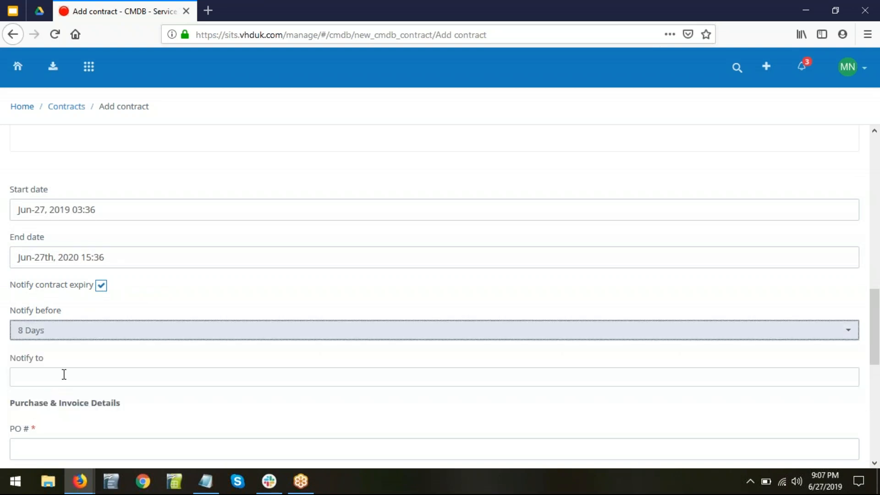
{"action": "left_click", "coordinate": [64, 374]}
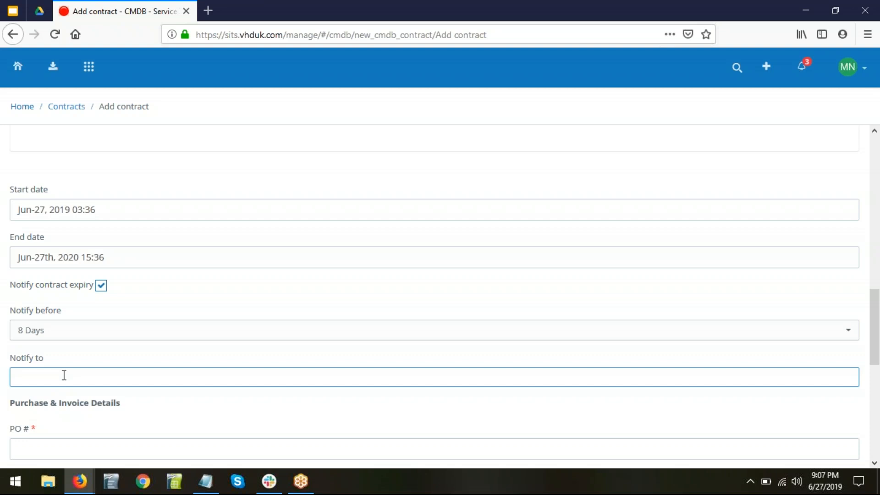
{"action": "left_click", "coordinate": [101, 286]}
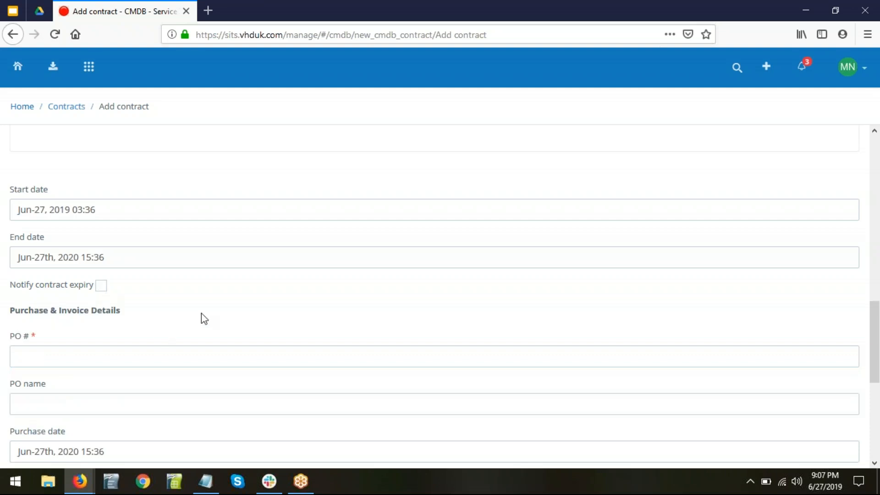
Enter the contract's purchase order number and set the PO name to ABCD
{"action": "scroll", "coordinate": [202, 316], "scroll_direction": "down", "scroll_amount": 3}
{"action": "left_click", "coordinate": [35, 216]}
{"action": "type", "text": "1"}
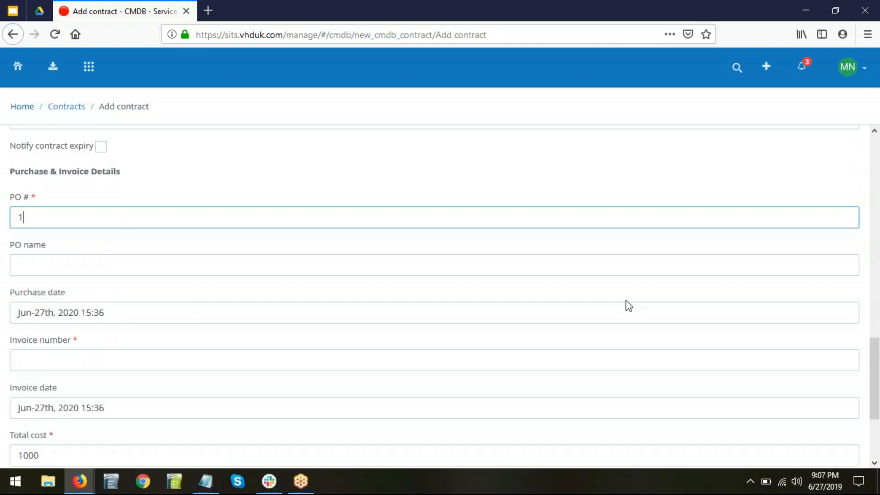
{"action": "type", "text": "23"}
{"action": "left_click", "coordinate": [172, 265]}
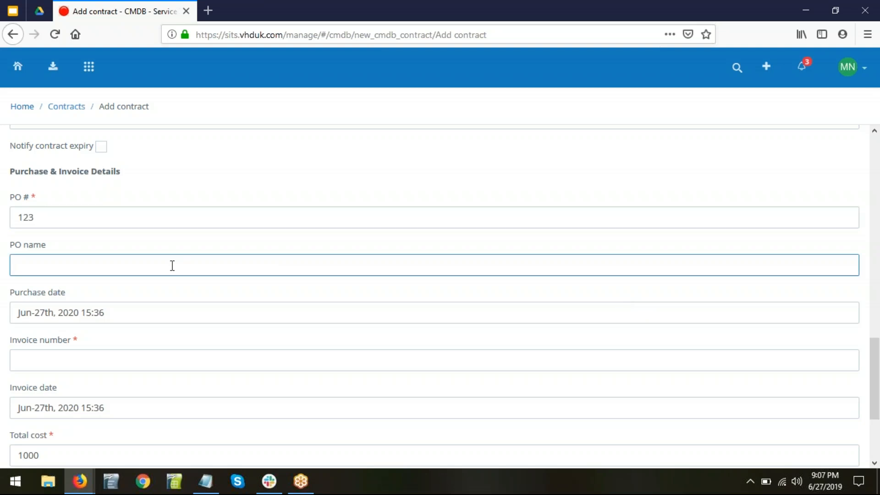
{"action": "type", "text": "ABCD"}
Enter the invoice number and turn on Auto Renew for the contract
{"action": "scroll", "coordinate": [172, 266], "scroll_direction": "down", "scroll_amount": 2}
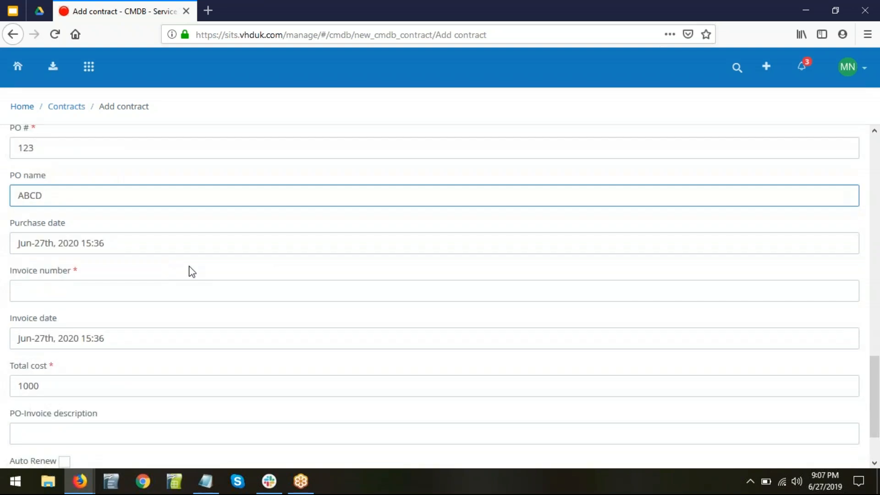
{"action": "left_click", "coordinate": [56, 286]}
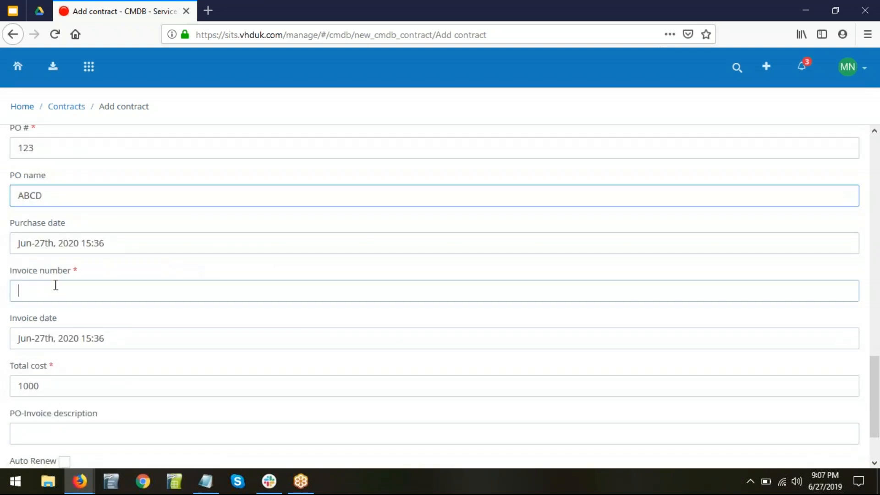
{"action": "type", "text": "145"}
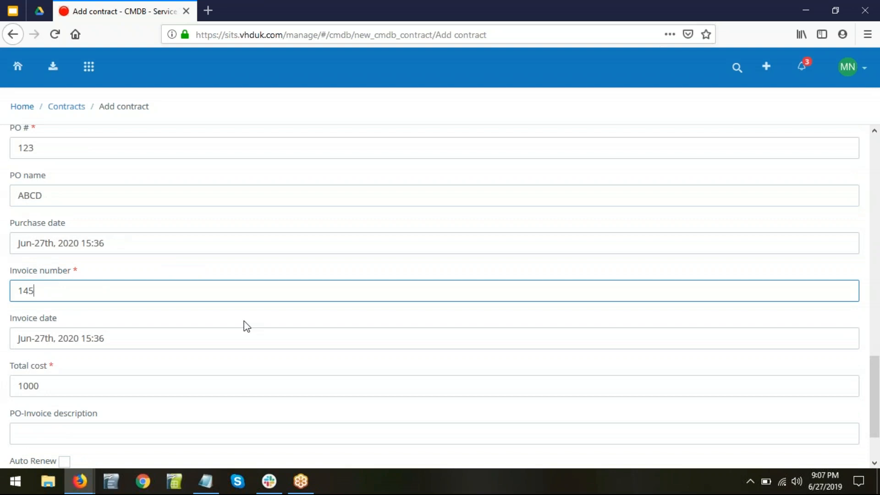
{"action": "scroll", "coordinate": [245, 324], "scroll_direction": "down", "scroll_amount": 2}
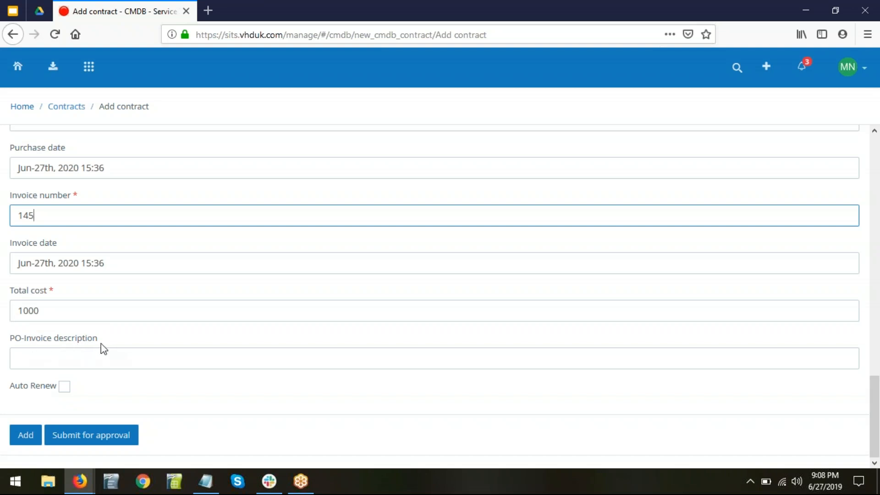
{"action": "left_click", "coordinate": [64, 388]}
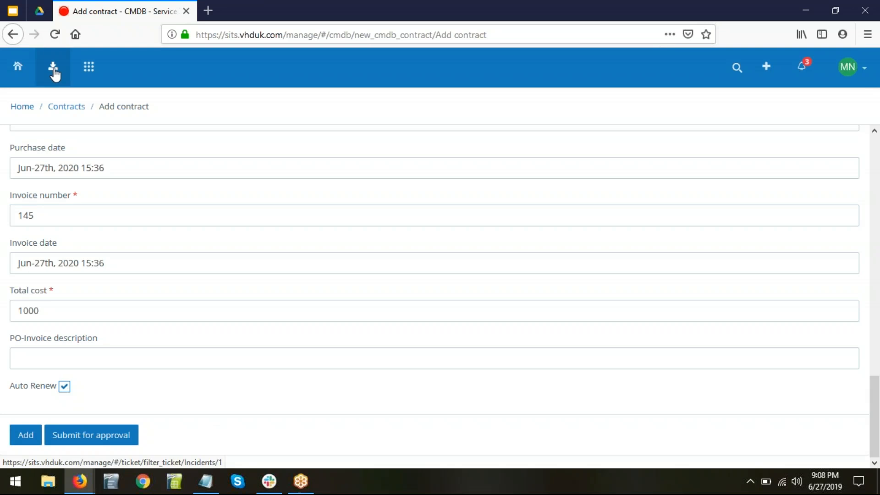
Leave the contract unsaved for the Dashboard, and switch to the Asset Management Google Slides presentation, advancing to the Questions slide
{"action": "left_click", "coordinate": [16, 70]}
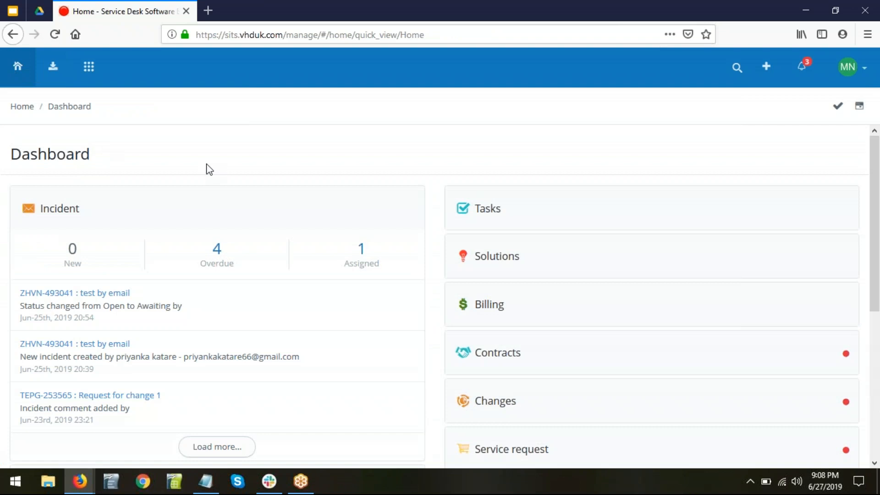
{"action": "mouse_move", "coordinate": [80, 481]}
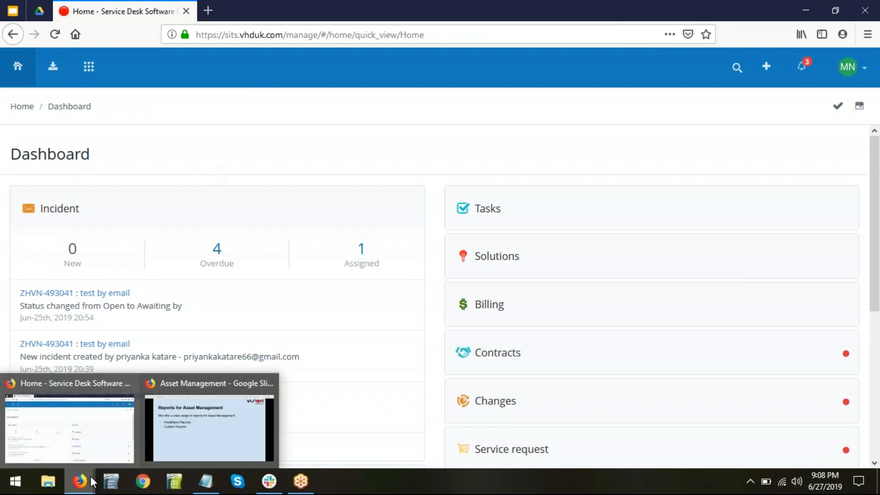
{"action": "left_click", "coordinate": [183, 433]}
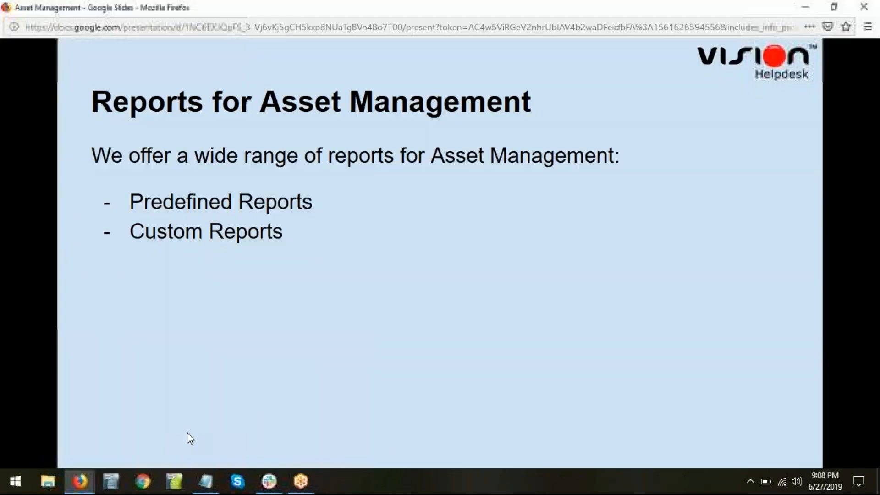
{"action": "left_click", "coordinate": [399, 291]}
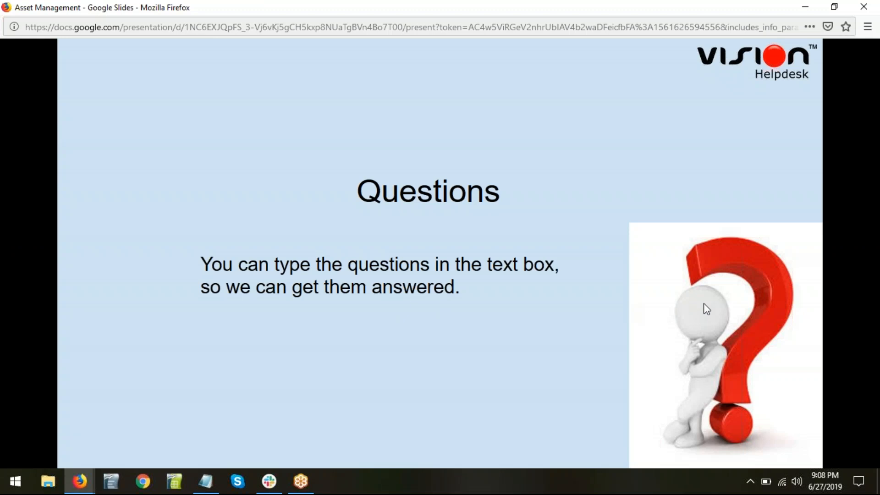
{"action": "left_click", "coordinate": [863, 296]}
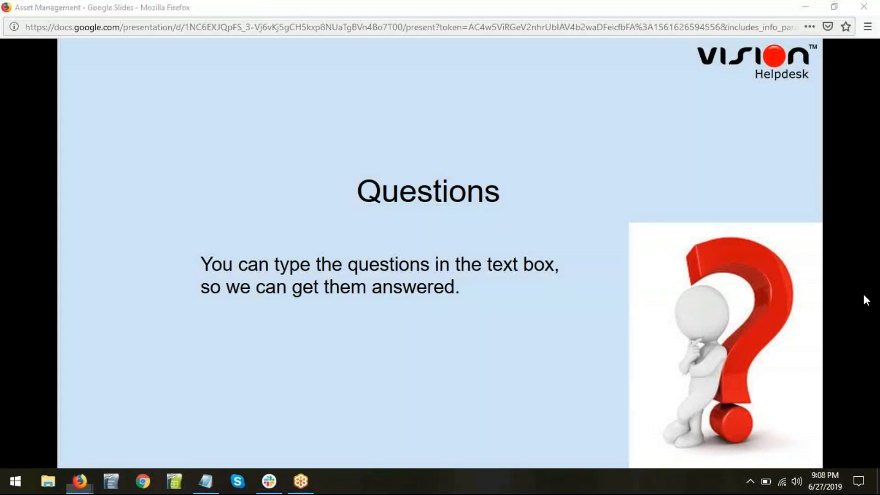